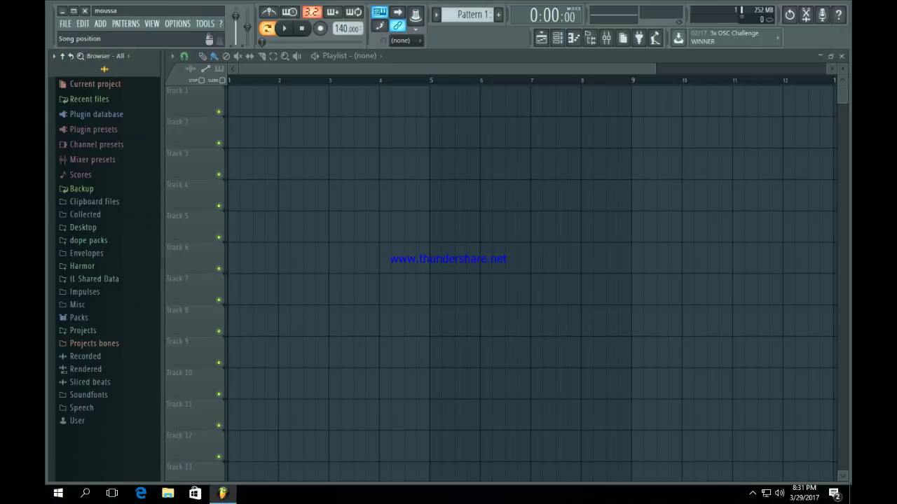
Step: Replace the Sampler channel in the channel rack with Harmor and load Harmor's Default preset
left_click(573, 38)
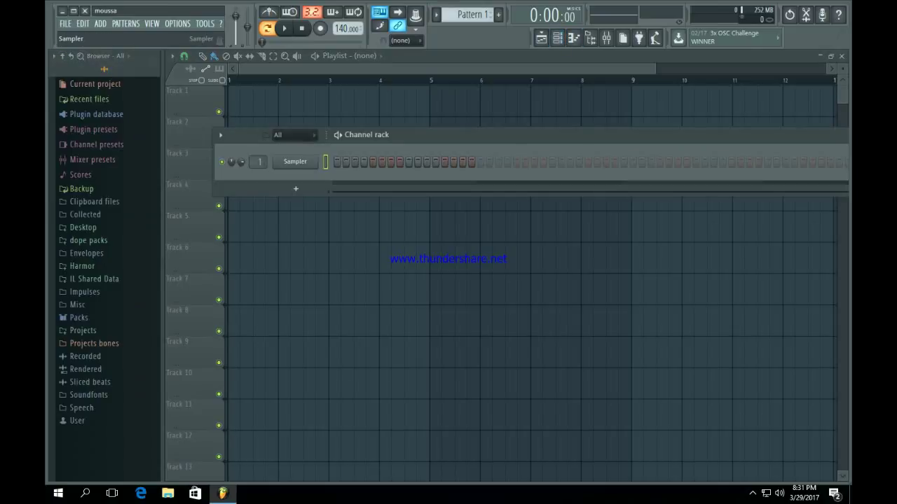
right_click(315, 160)
mouse_move(333, 248)
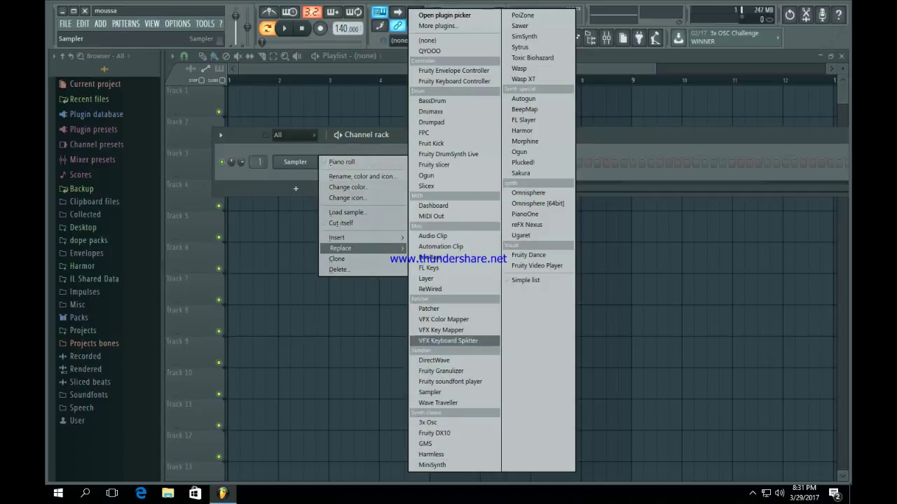
left_click(522, 130)
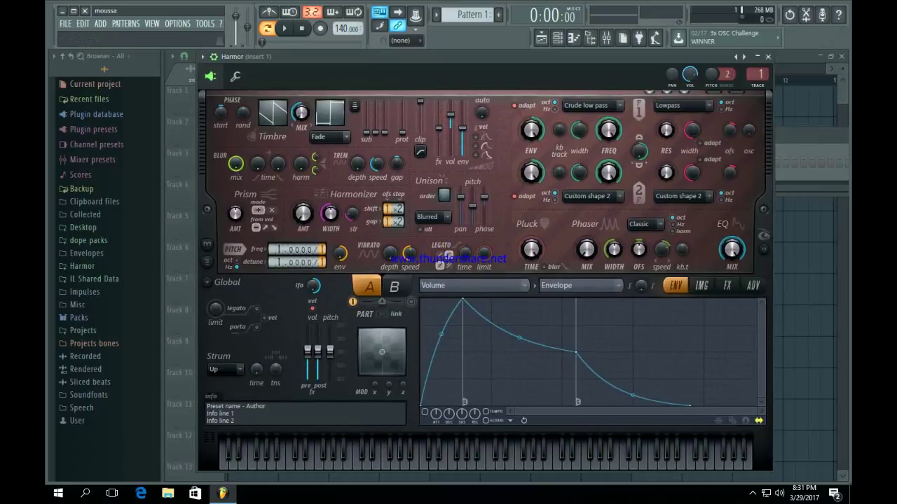
right_click(744, 57)
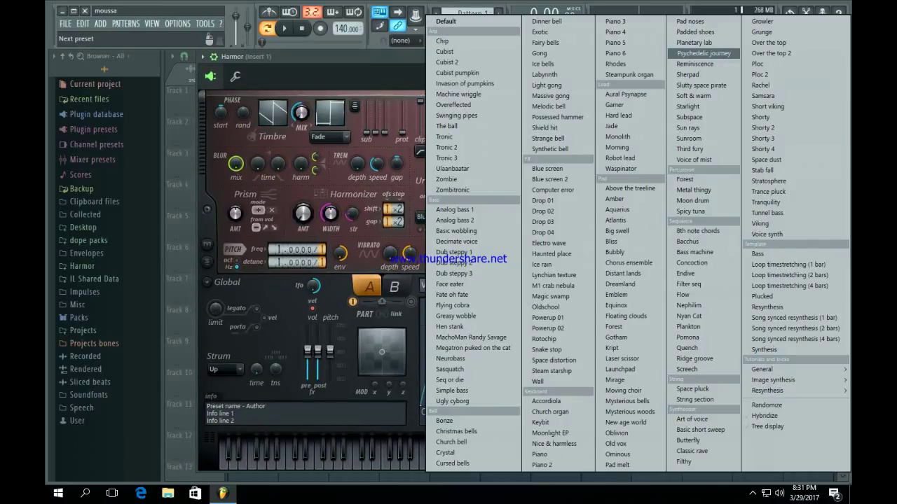
left_click(465, 21)
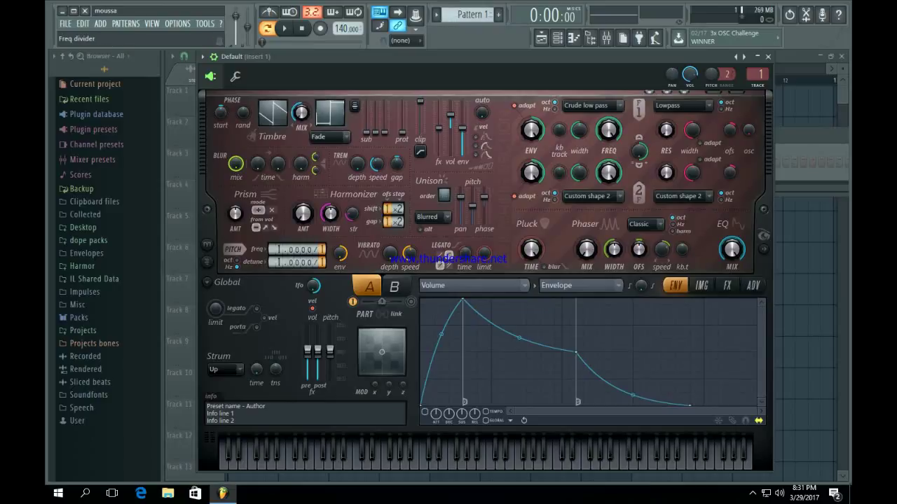
Step: Raise Harmor's pitch frequency divider to 3 while auditioning A#4
scroll(321, 250, "up", 1)
key("j")
scroll(321, 249, "up", 1)
key("j")
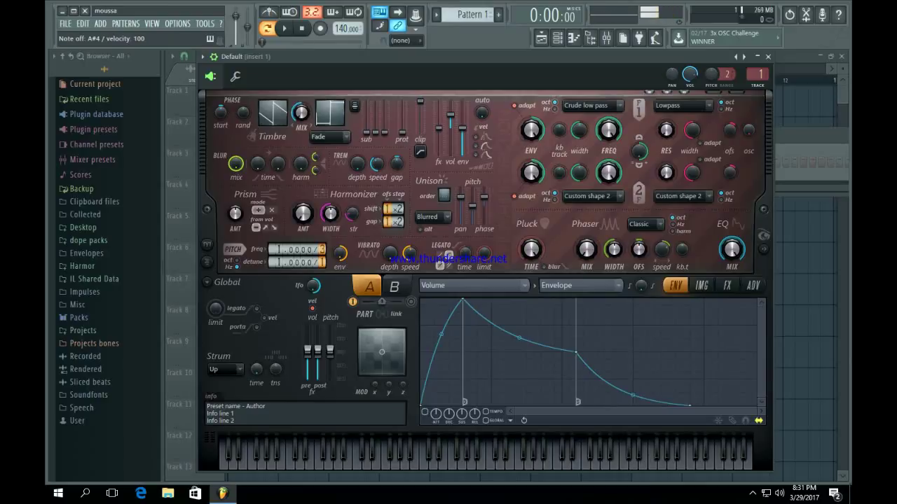
Step: Lower Harmor's filter 1 frequency slightly while auditioning A#4
left_click(608, 130)
left_click(609, 131)
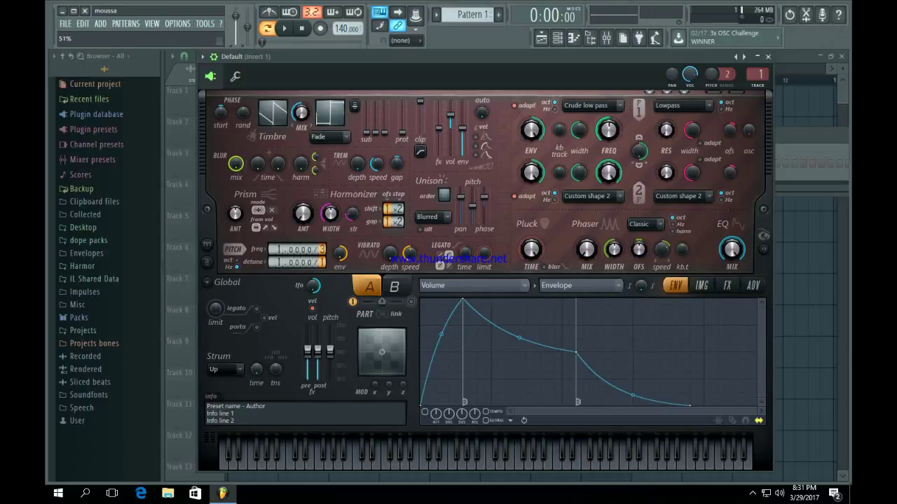
key("j")
mouse_move(609, 130)
left_mouse_down()
mouse_move(609, 144)
mouse_move(609, 132)
left_mouse_up()
key("j")
key("j")
Step: Set the unison order to 7 and audition the sound with F#4, G#4 and A#4
left_click_drag(445, 195, 445, 186)
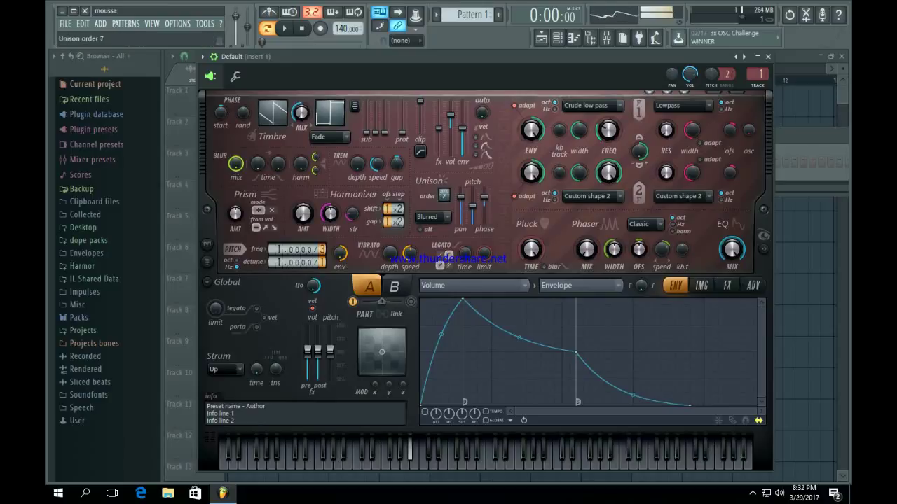
key("j")
key("j")
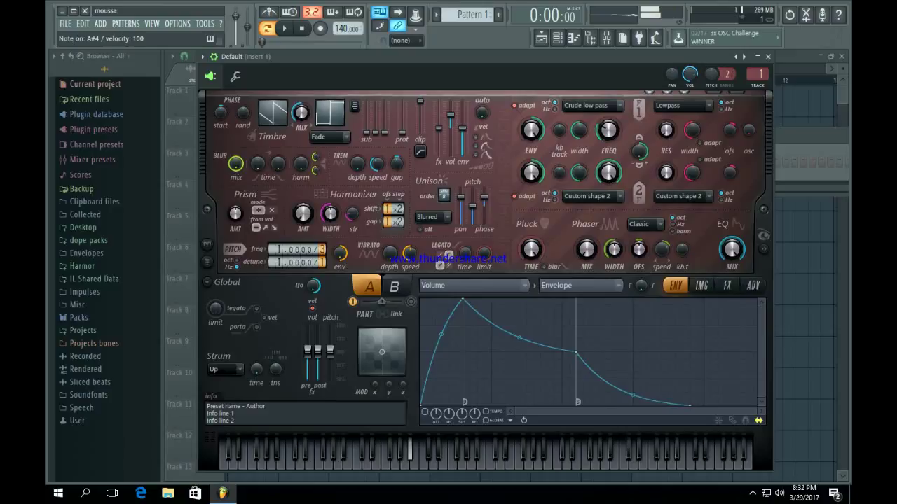
key("g")
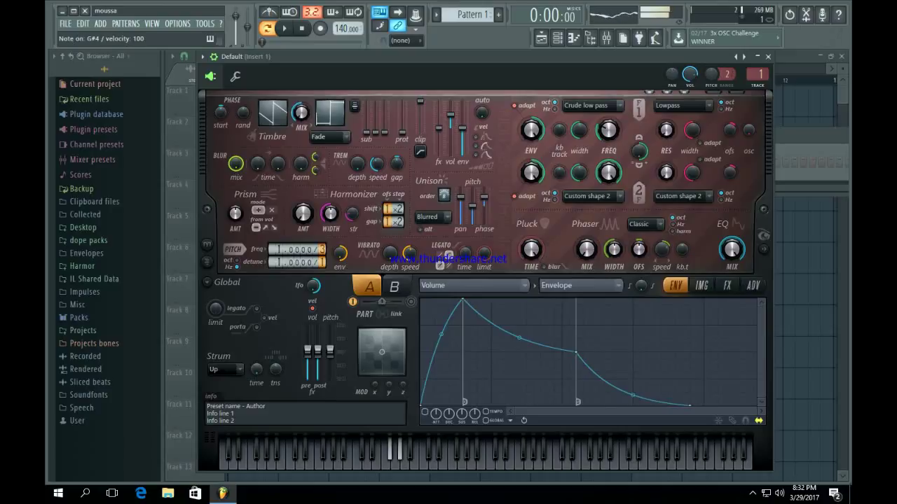
key("j")
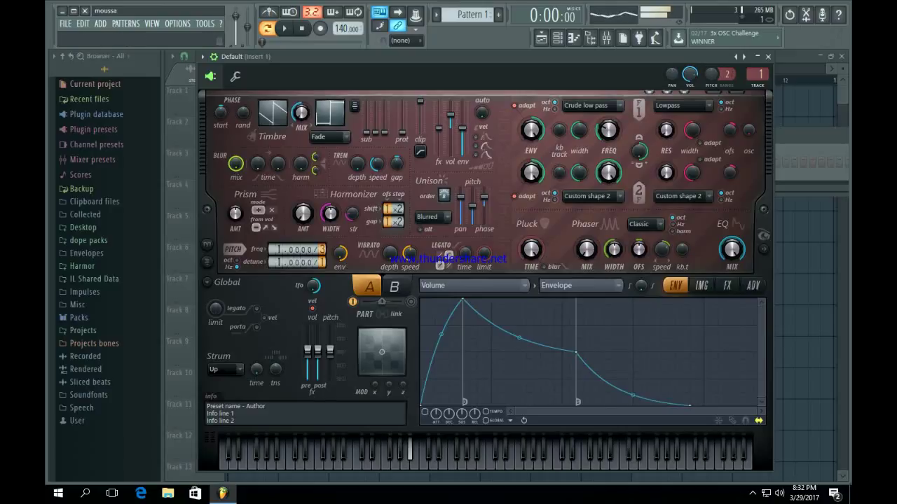
key("g")
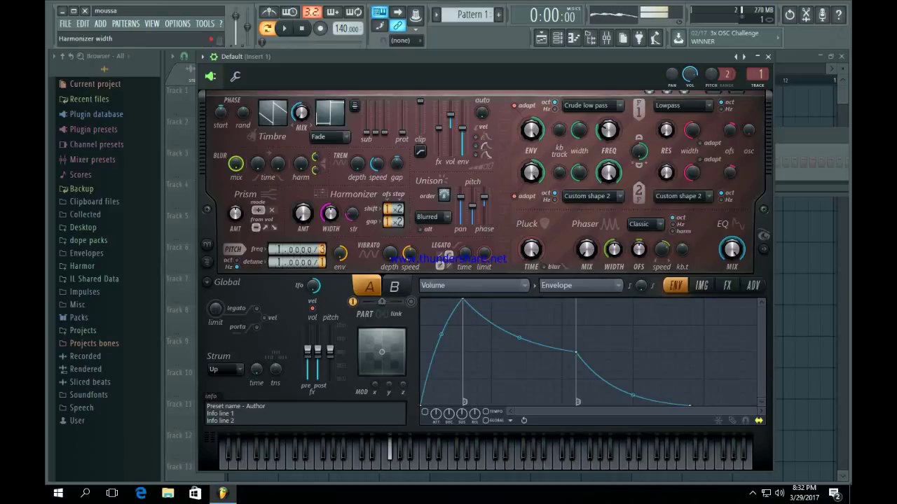
key("h")
key("j")
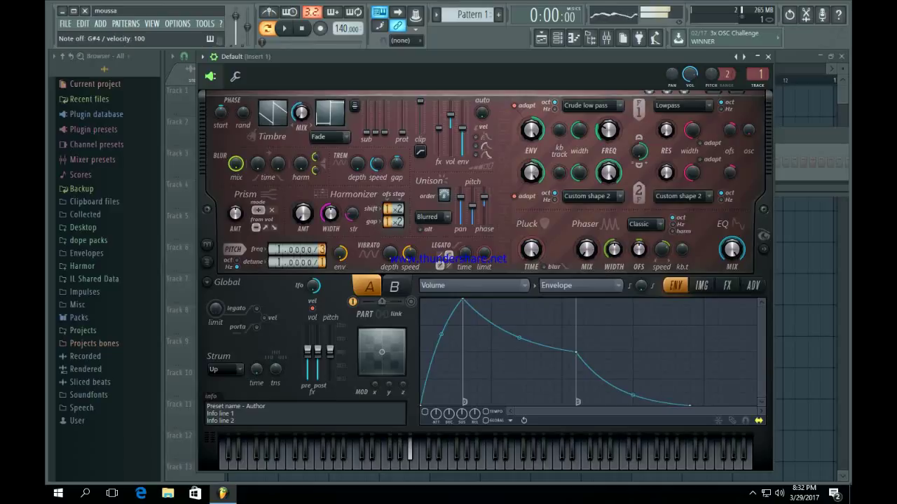
key("j")
key("g")
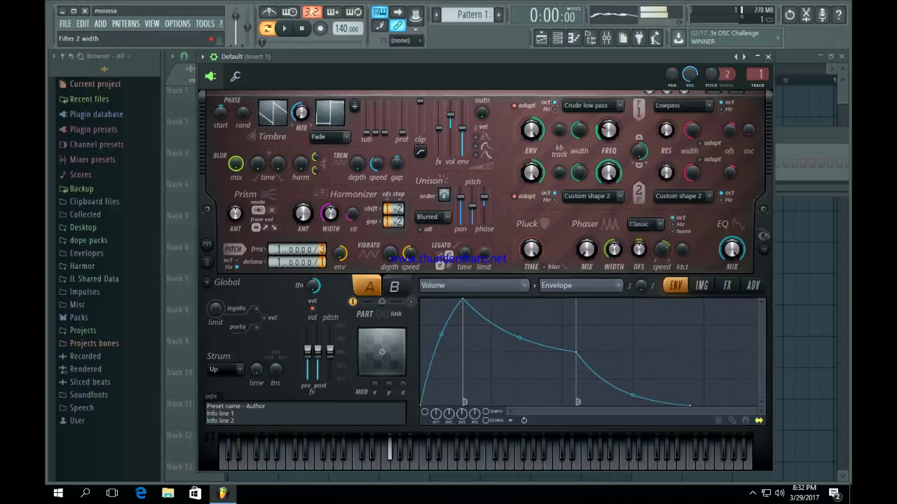
Step: Raise the vibrato depth to about 12 cents and audition it with F#4, G#4 and A#4
left_click_drag(390, 254, 390, 247)
key("j")
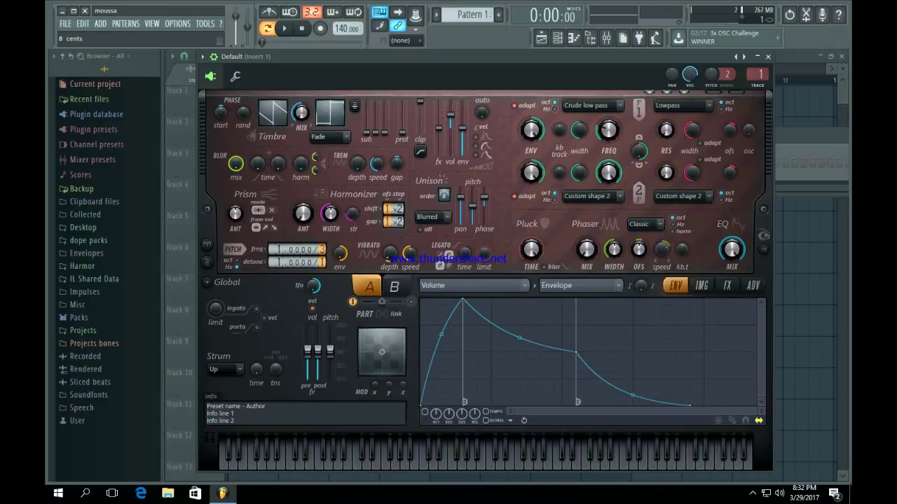
key("j")
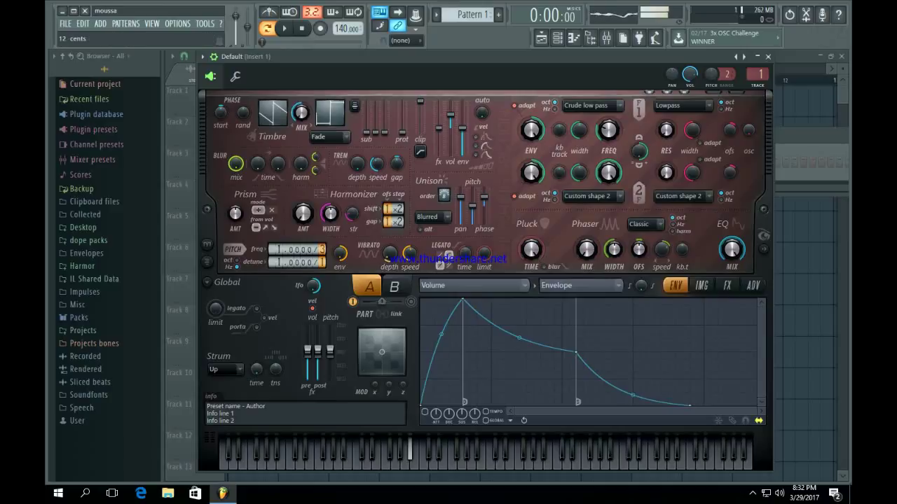
key("j")
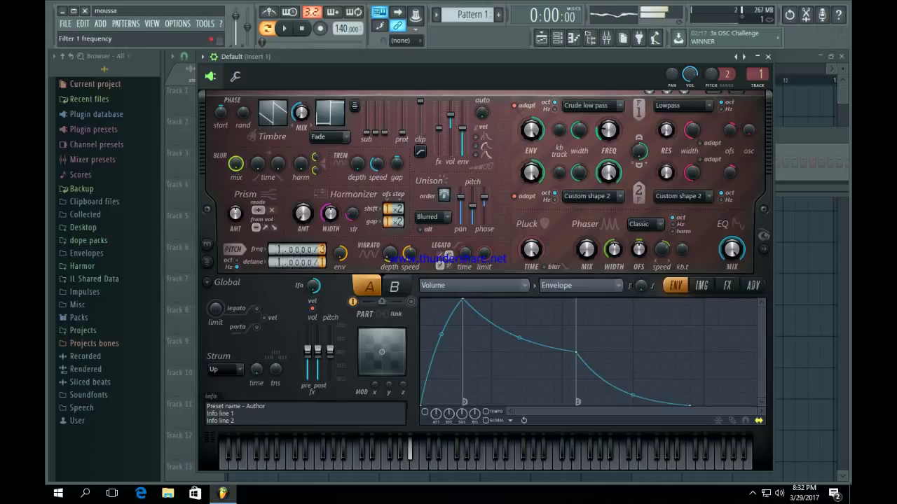
key("g")
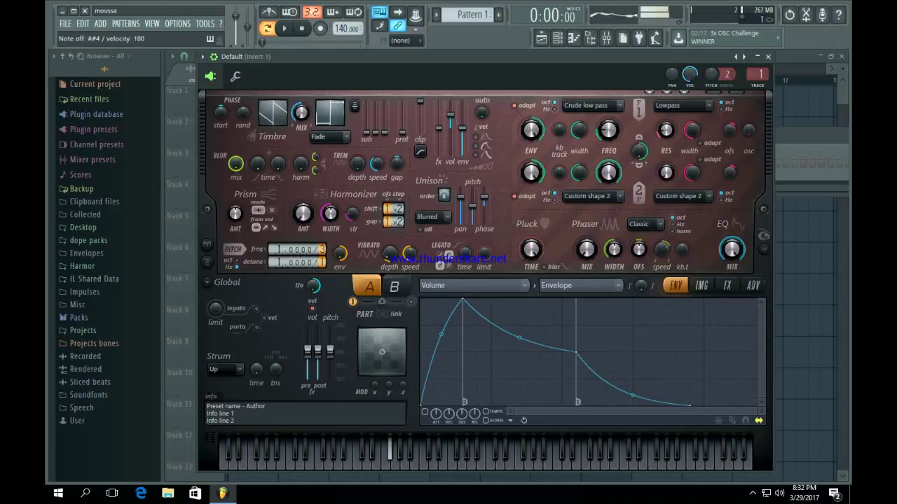
key("h")
key("j")
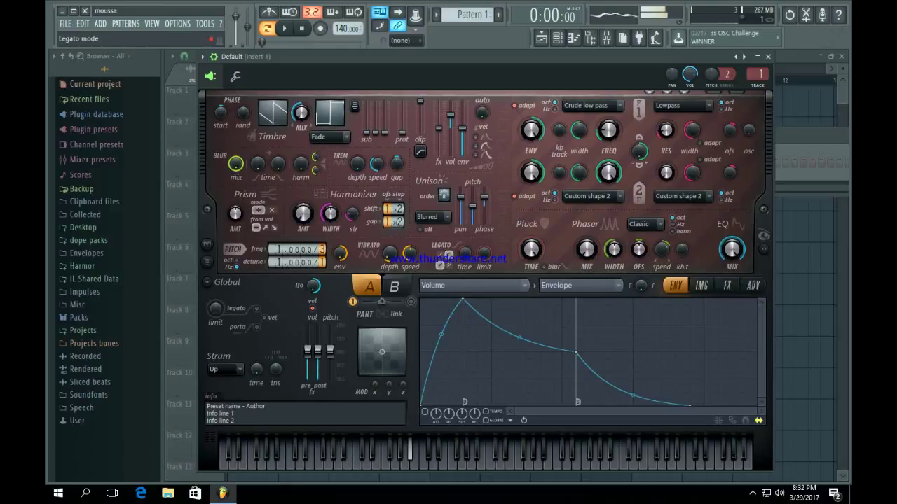
Step: Enable legato and porta in Harmor's global settings and audition glides between F#4, G#4 and A#4
left_click(257, 308)
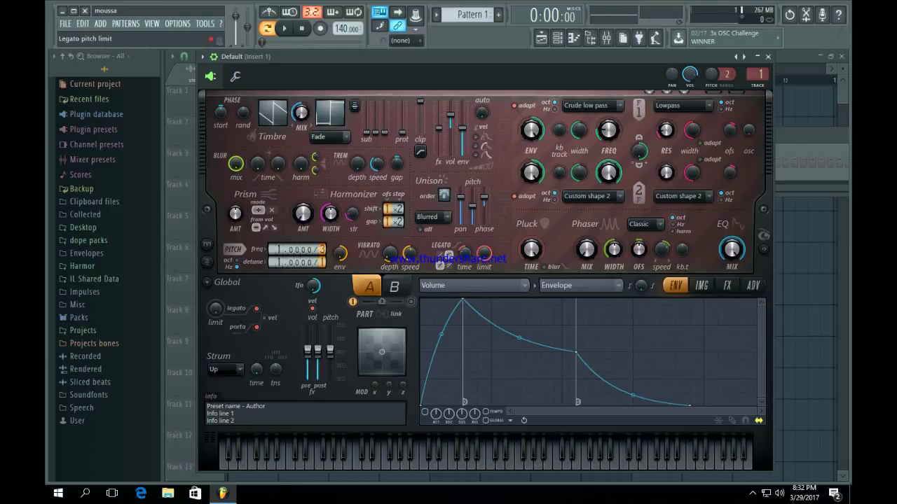
key("j")
key("g")
key("h")
key("j")
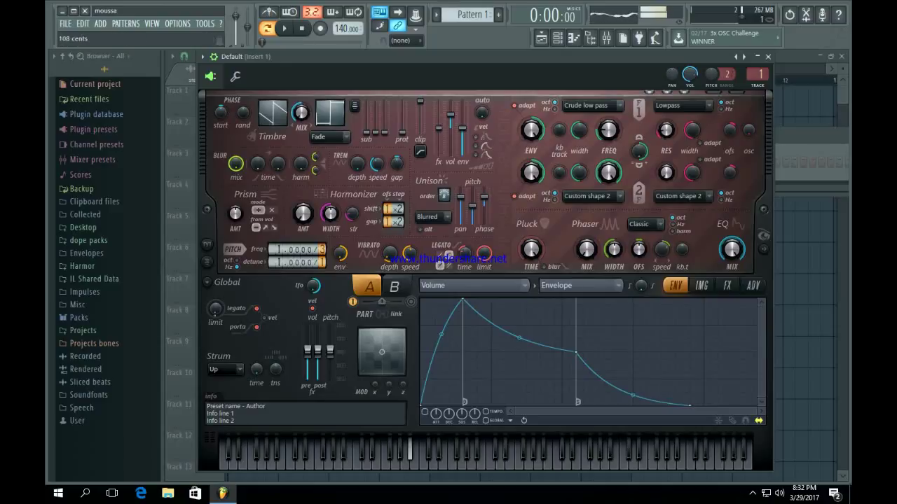
key("j")
key("h")
key("g")
key("j")
Step: Turn on Harmor's reverb, apply Warming compression with a slightly reduced amount, and audition the result
left_click(726, 286)
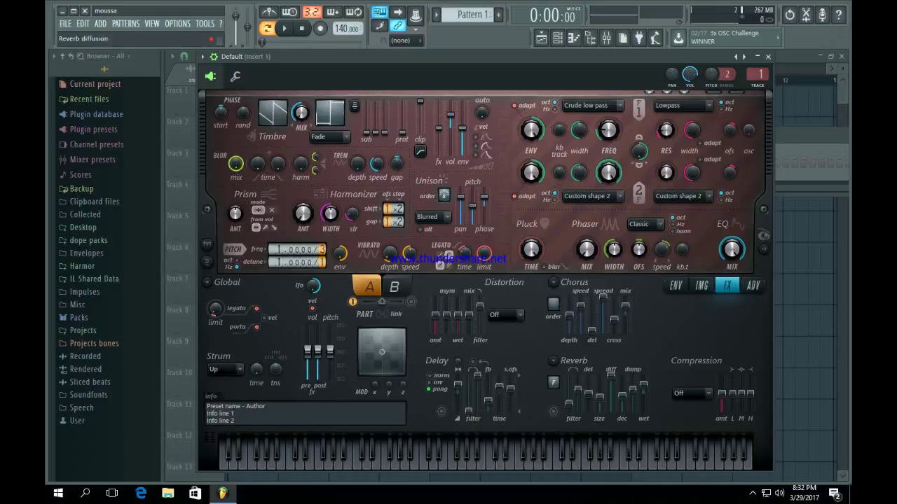
left_click(553, 411)
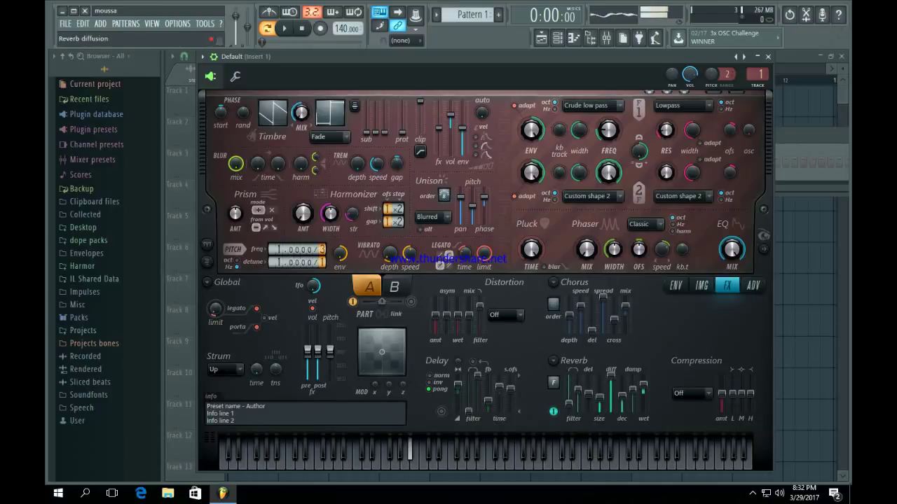
left_click(692, 393)
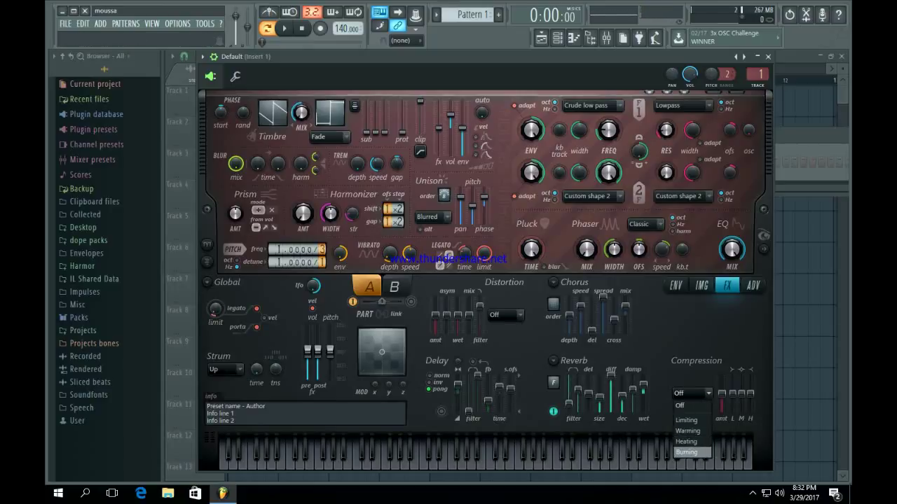
left_click(688, 431)
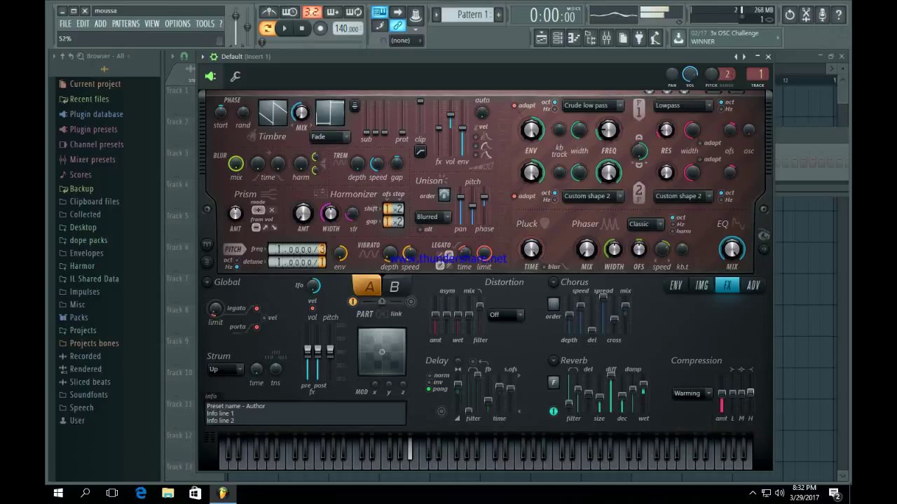
left_click_drag(733, 394, 721, 396)
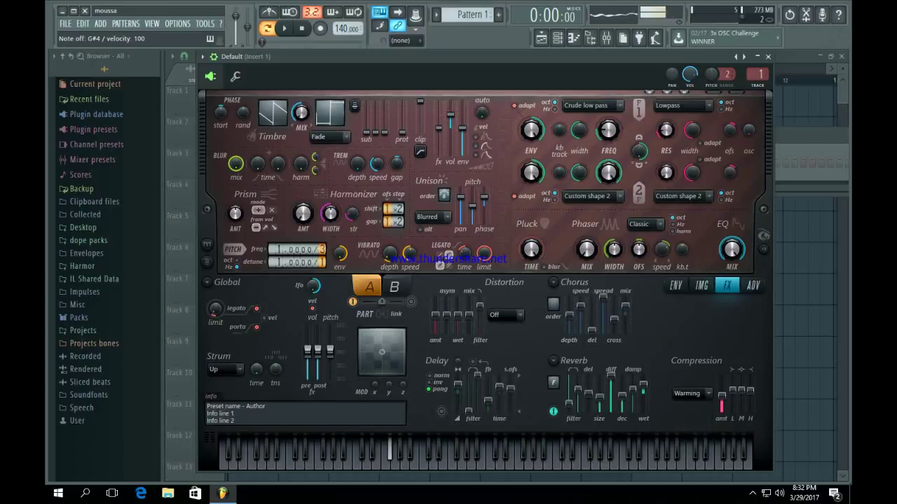
key("j")
key("h")
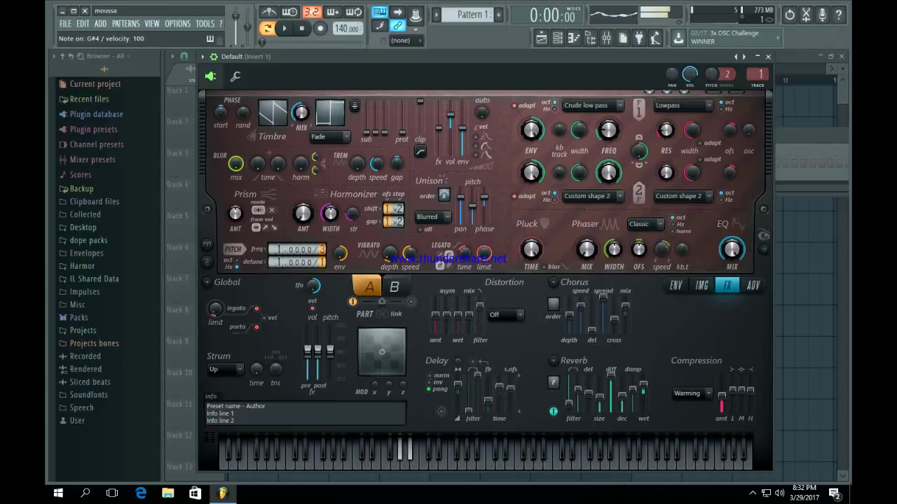
key("g")
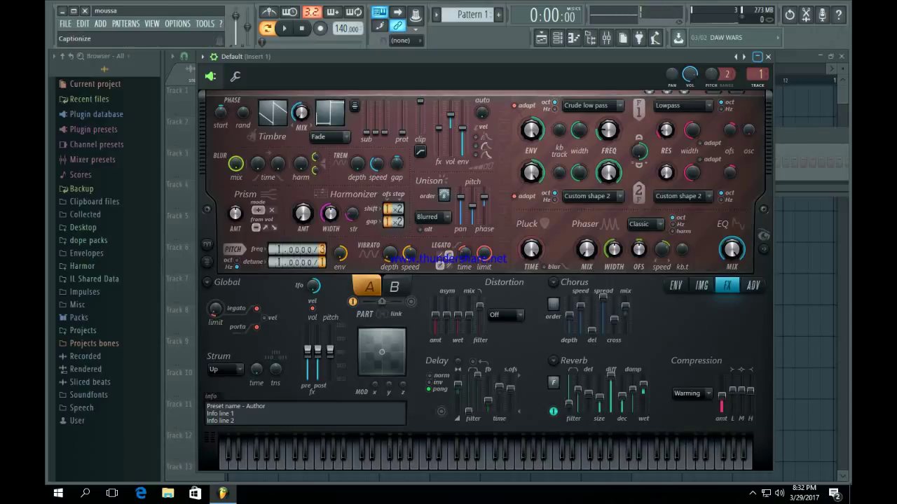
Step: Set the project tempo to 120 and open the Default channel's piano roll
left_click(768, 56)
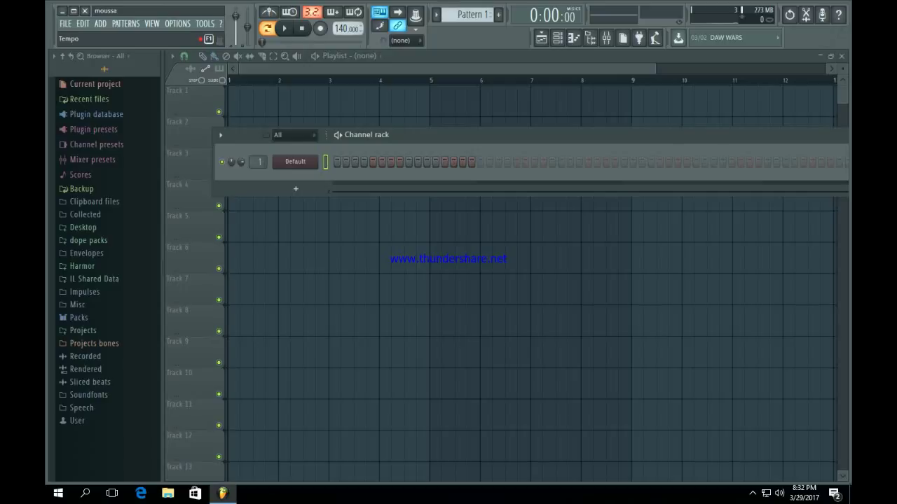
scroll(347, 28, "down", 4)
right_click(275, 158)
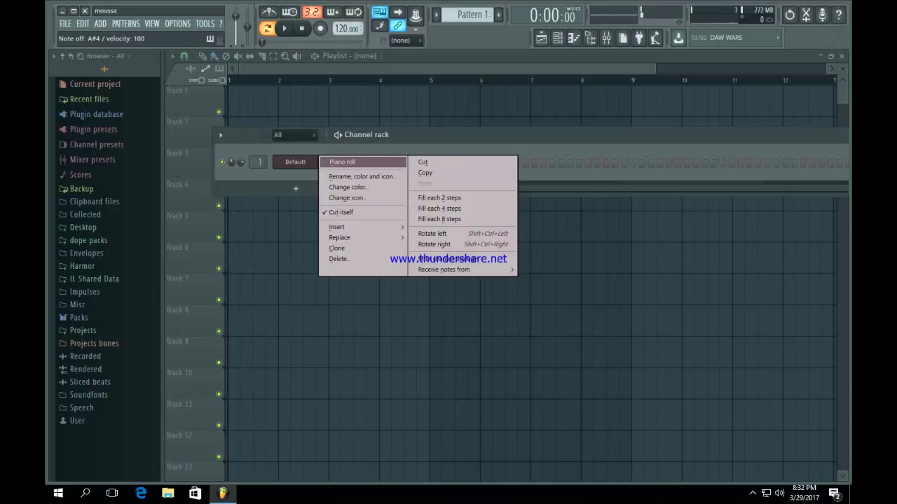
left_click(327, 161)
Step: Place an A#4 note at the start of bar 1 and extend it to one full bar
scroll(307, 201, "down", 3)
left_click_drag(215, 272, 208, 272)
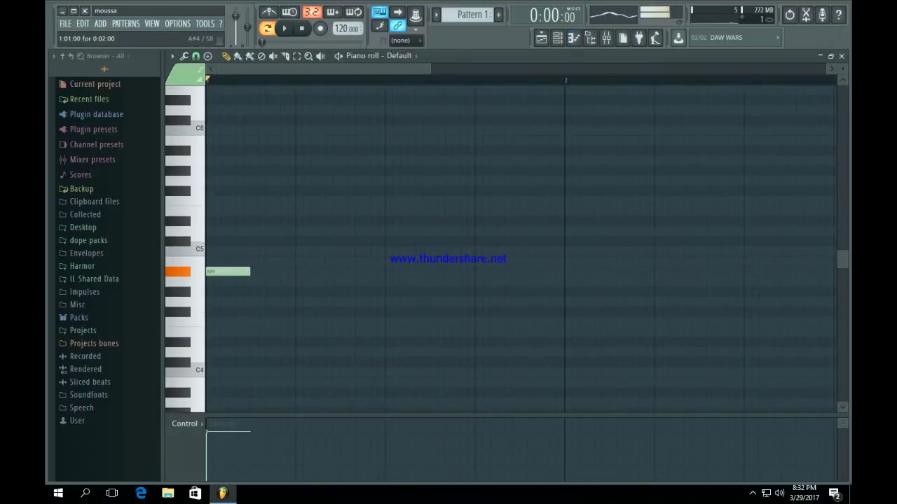
left_click(180, 272)
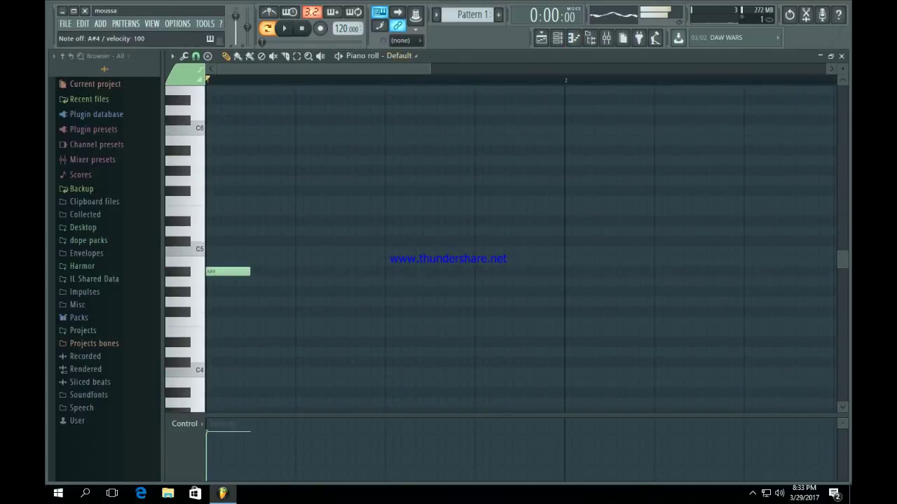
left_click_drag(428, 69, 825, 69)
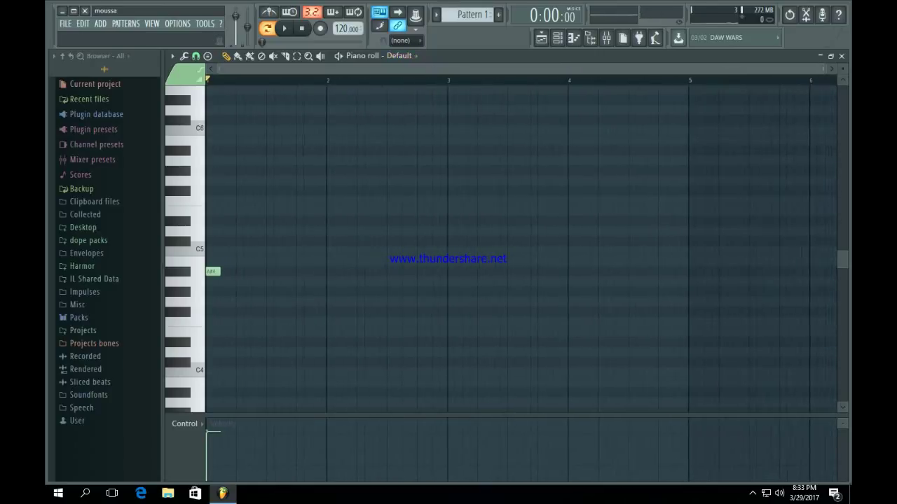
left_click(219, 272)
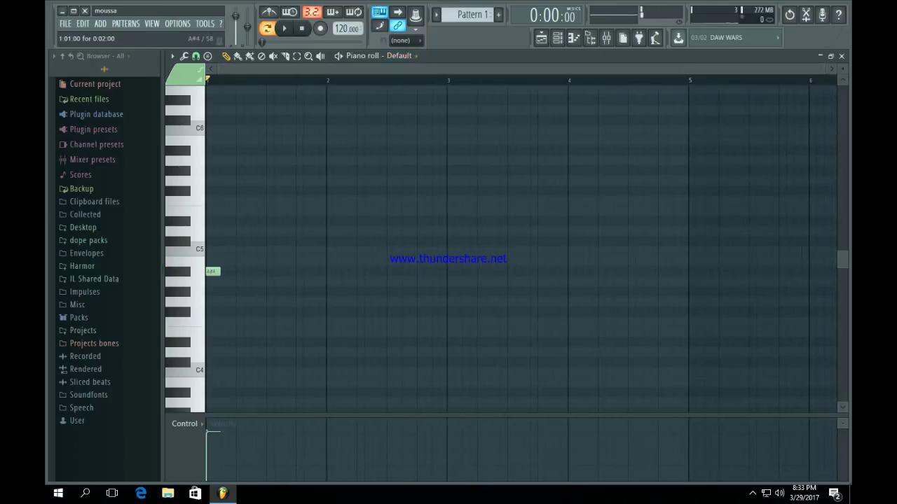
left_click_drag(221, 272, 327, 271)
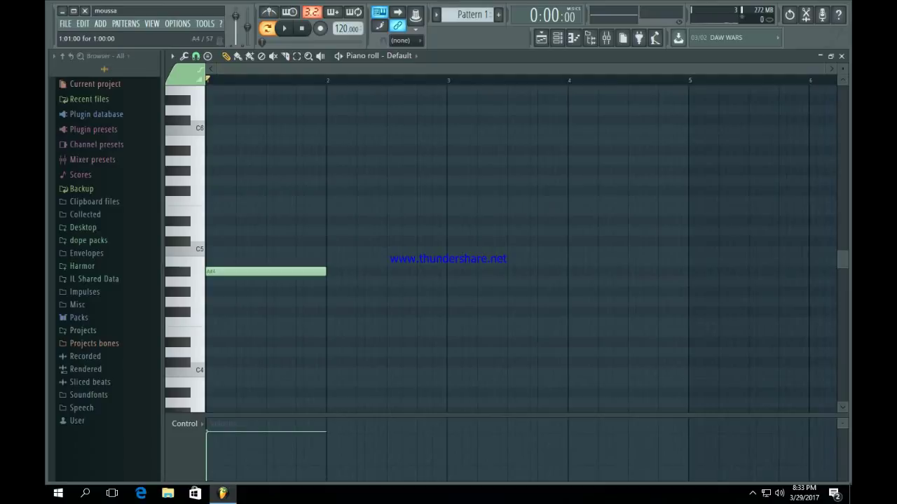
Step: Play the pattern and audition G#4, A#4 and B4 to work out the melody's next notes
key("space")
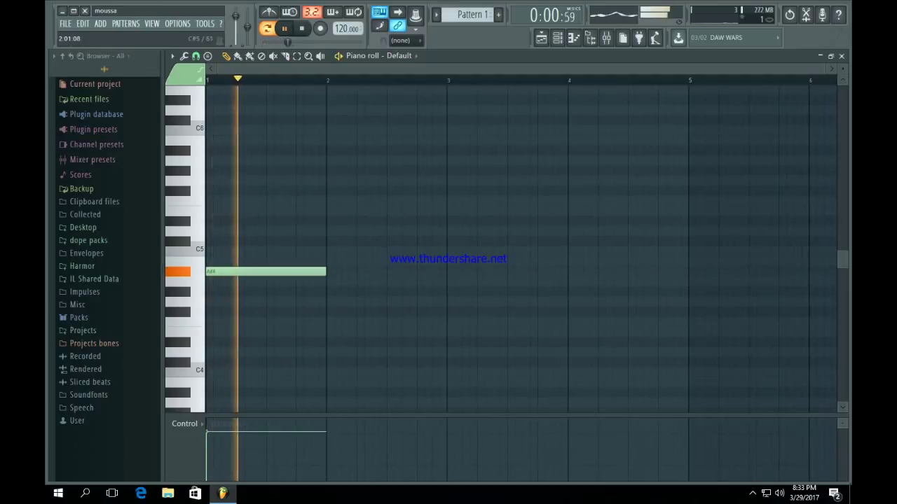
key("h")
key("m")
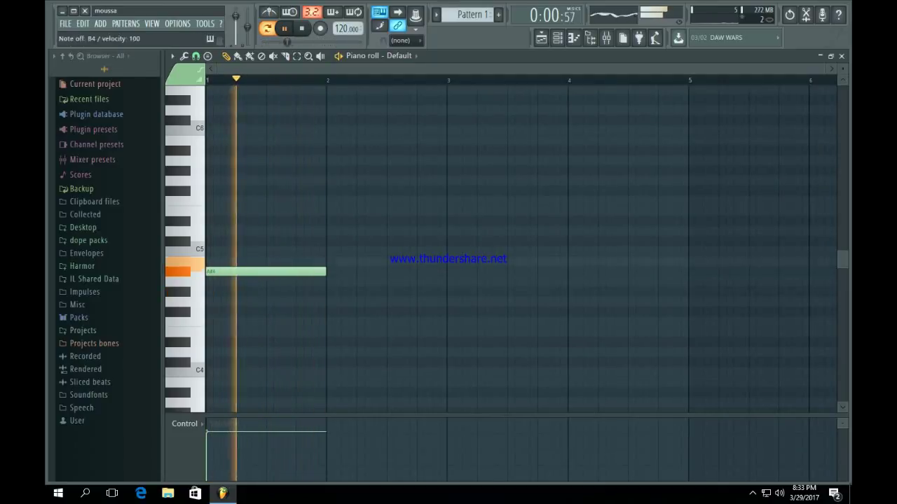
key("space")
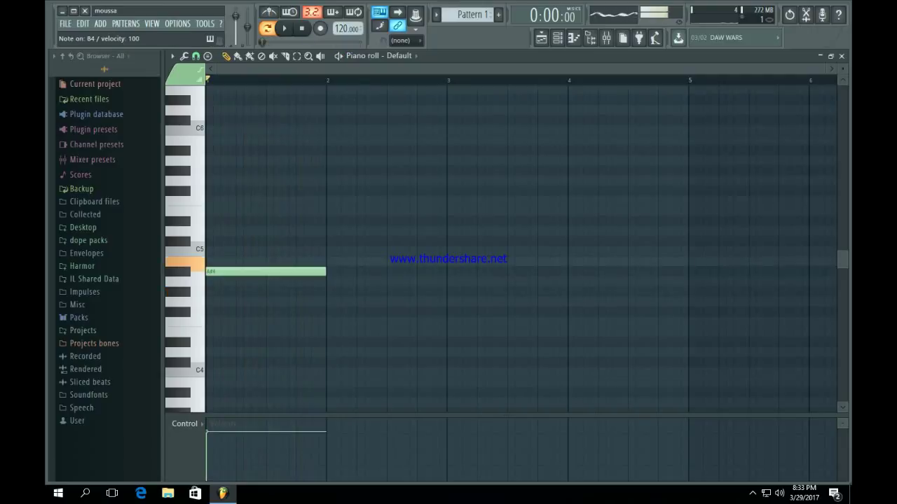
key("h")
key("g")
key("j")
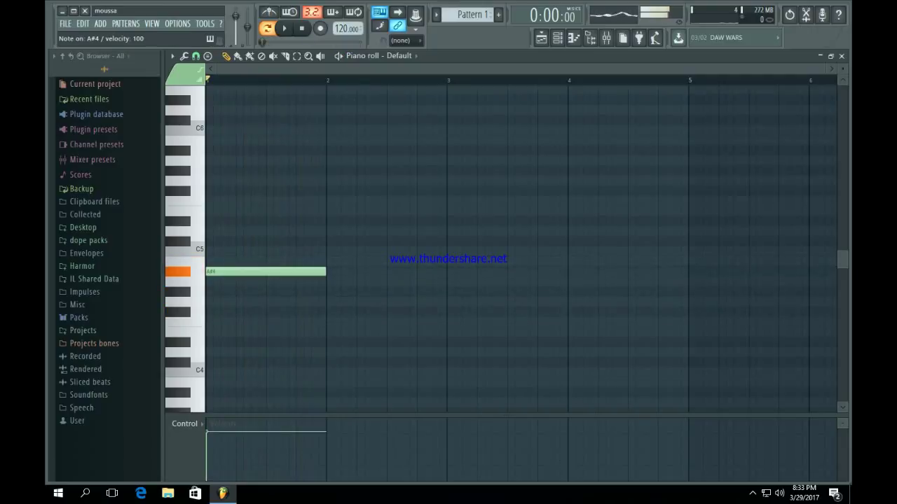
key("h")
key("j")
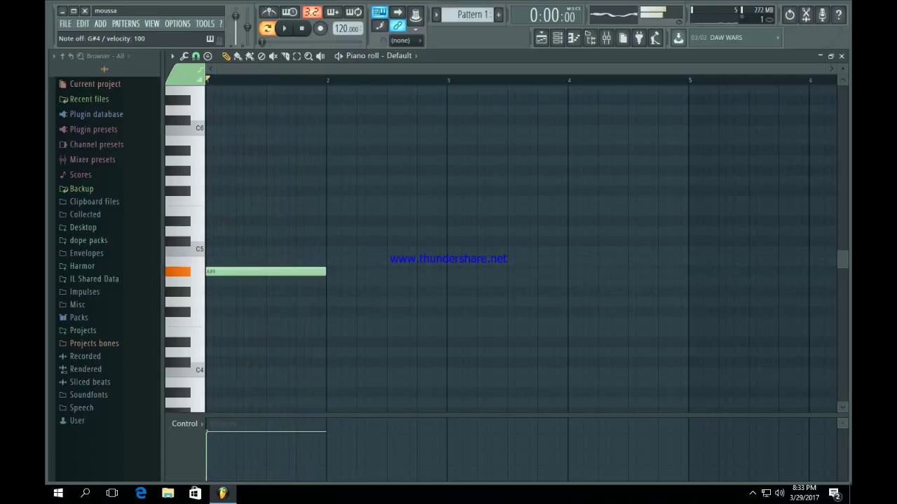
key("m")
key("j")
key("h")
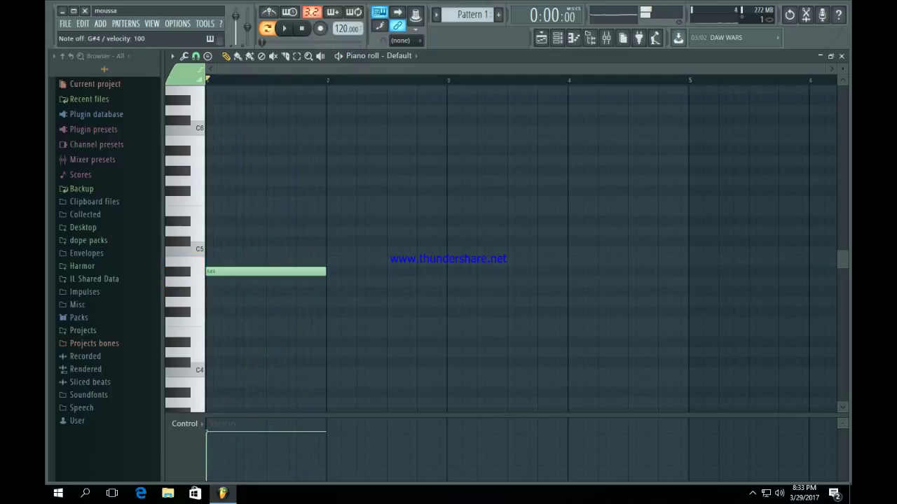
Step: Place a one-bar G#4 in bar 2 and a one-bar A#4 in bar 3 of the piano roll
left_click(330, 291)
key("j")
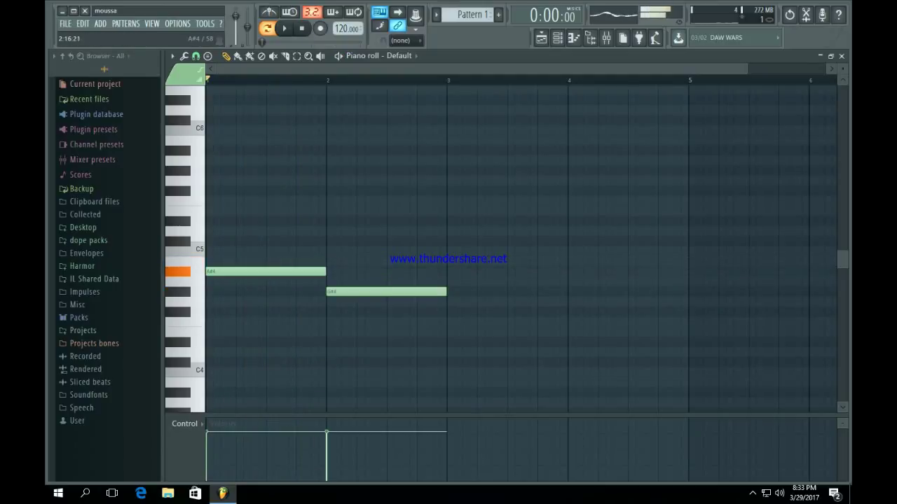
left_click(452, 272)
key("m")
key("j")
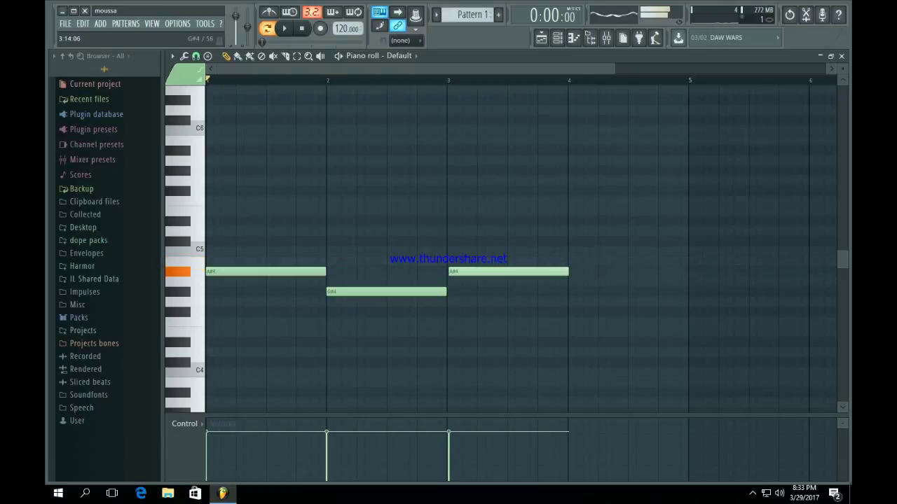
Step: Place a B4 at the start of bar 4, shorten it to half a bar, and fill the second half with an A#4
key("m")
left_click(570, 262)
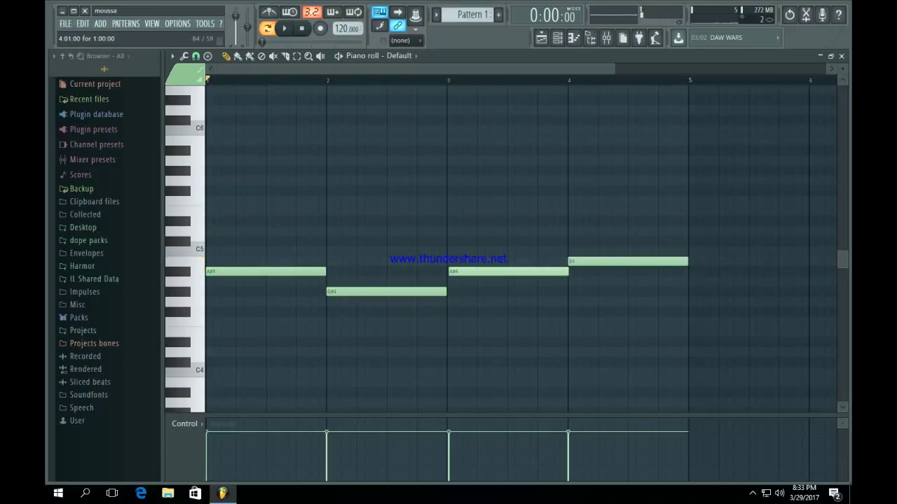
key("m")
key("j")
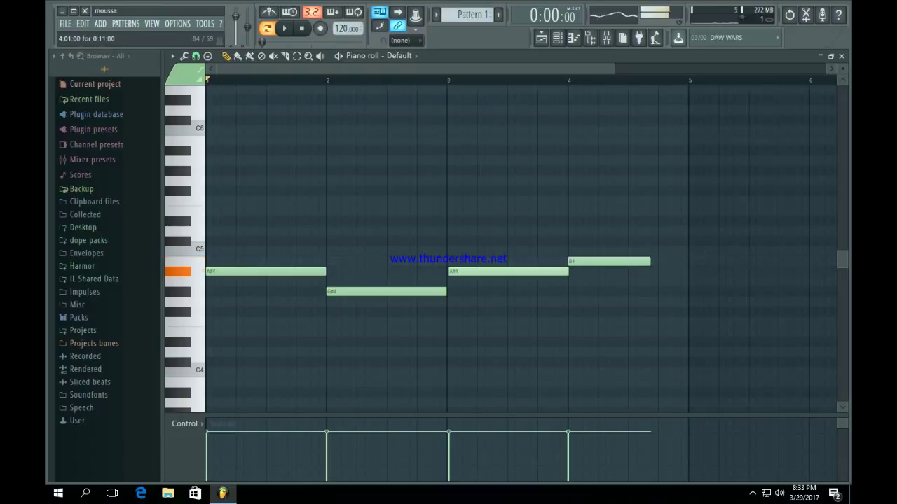
key("j")
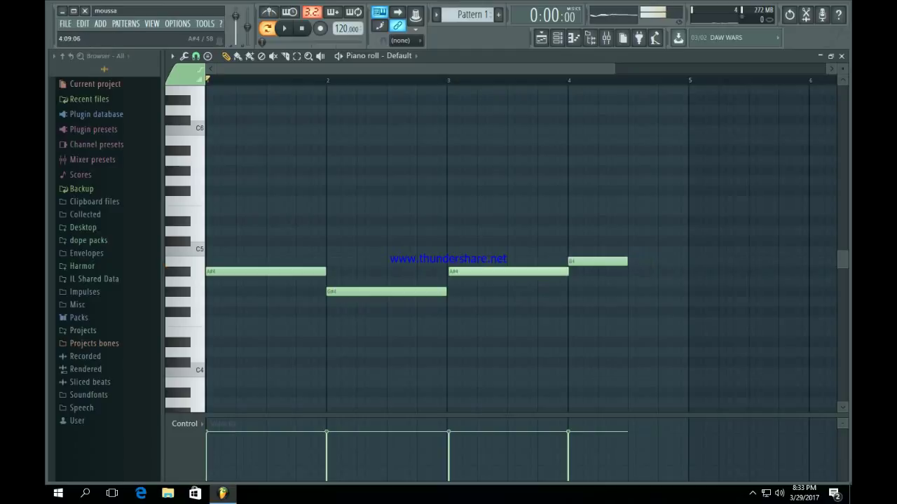
left_click(632, 272)
Step: Align the bar 3 A#4 with the bar line and extend the first four notes to slightly overlap the ones following them
key("space")
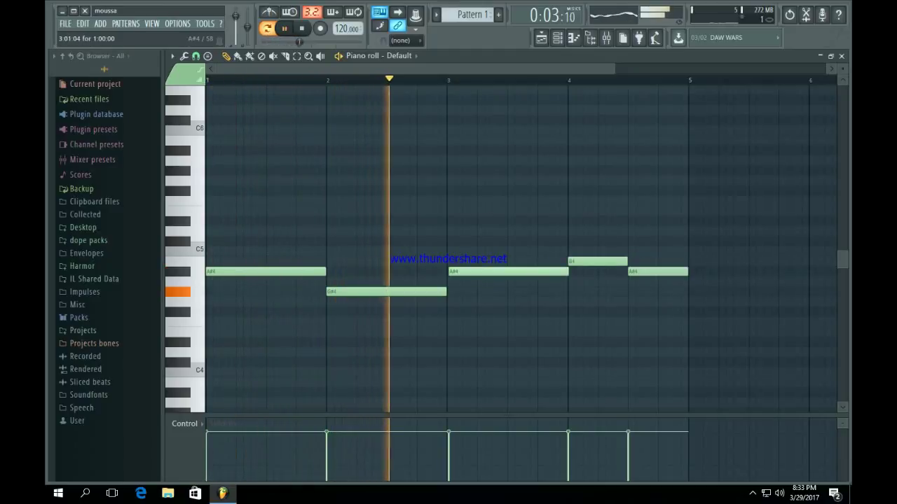
key("space")
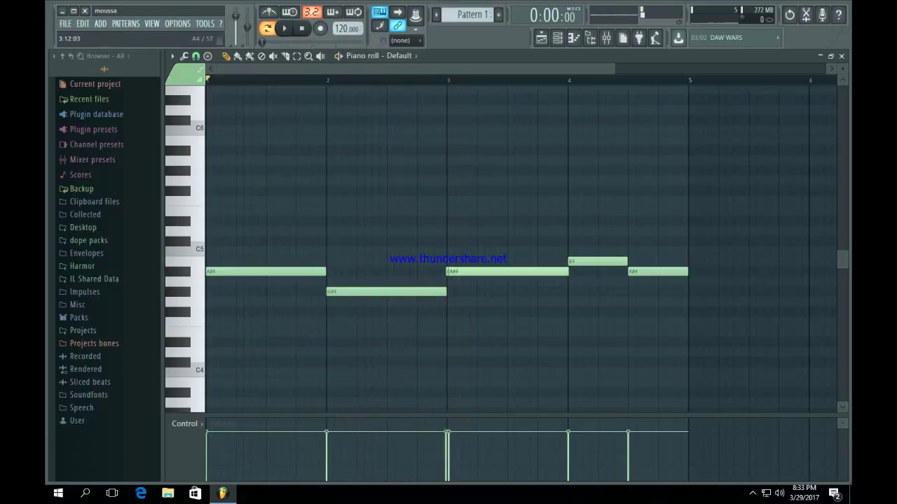
left_click_drag(490, 272, 492, 272)
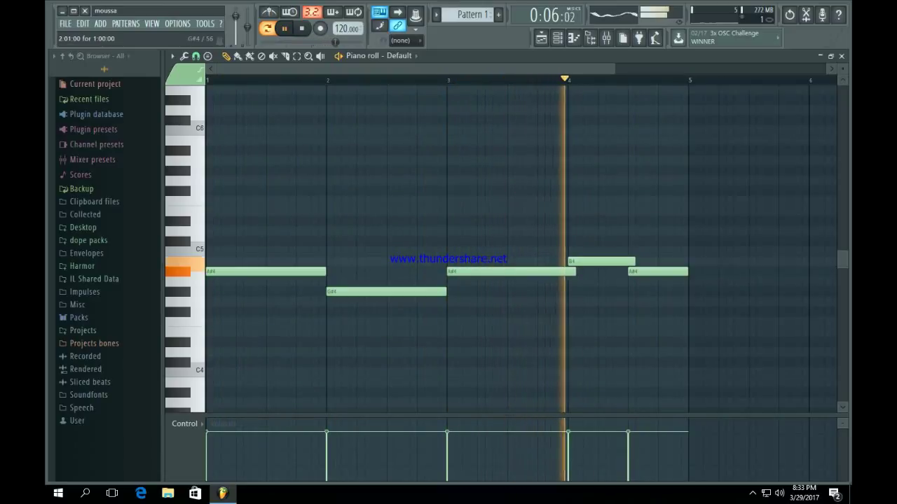
left_click_drag(446, 291, 449, 291)
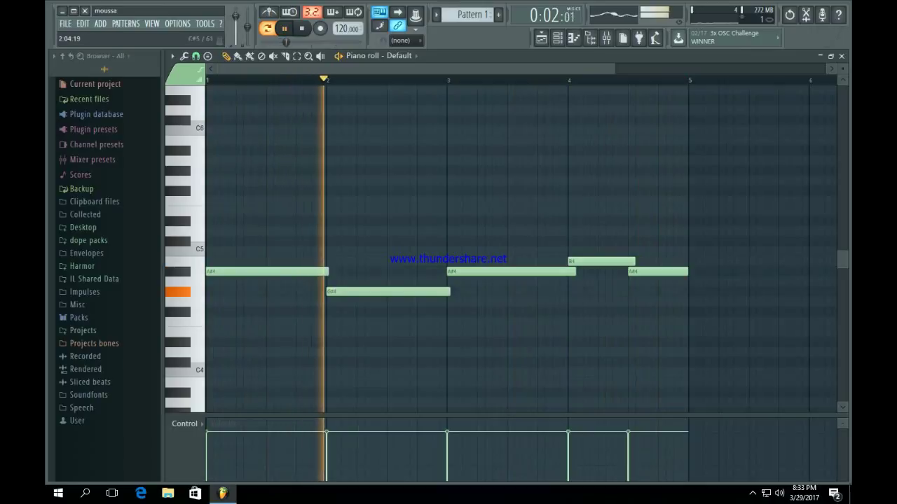
key("space")
Step: Open the playlist and place Pattern 1 clips on Track 1 at bars 1 and 5
key("F5")
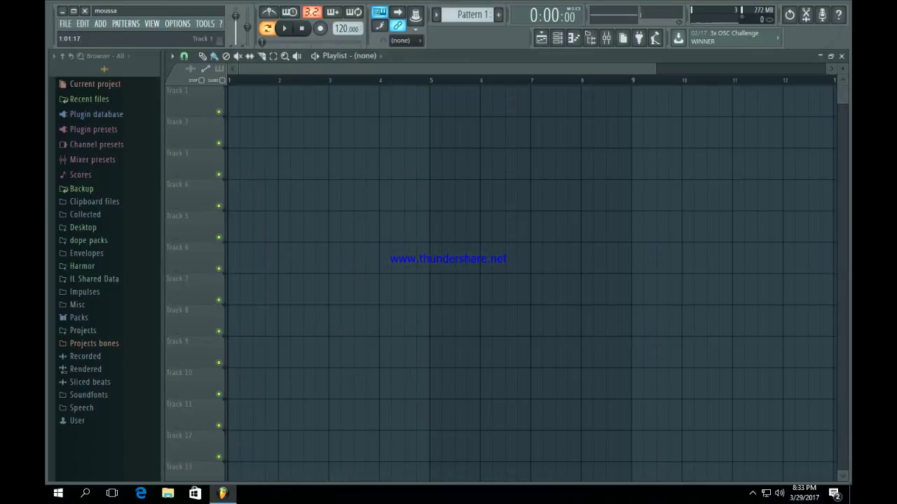
left_click(231, 102)
left_click(433, 103)
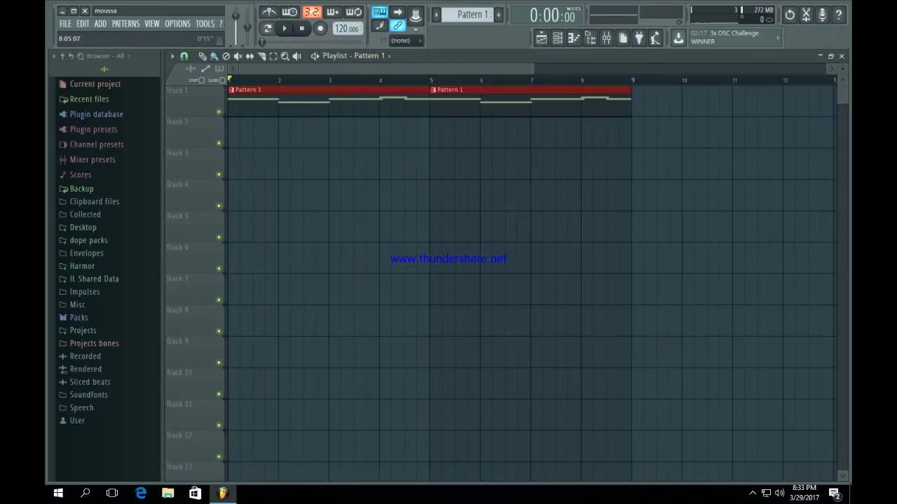
Step: Duplicate the second Pattern 1 clip twice so Track 1 has clips starting at bars 9 and 13
left_click_drag(532, 69, 826, 69)
left_click(506, 134, "ctrl")
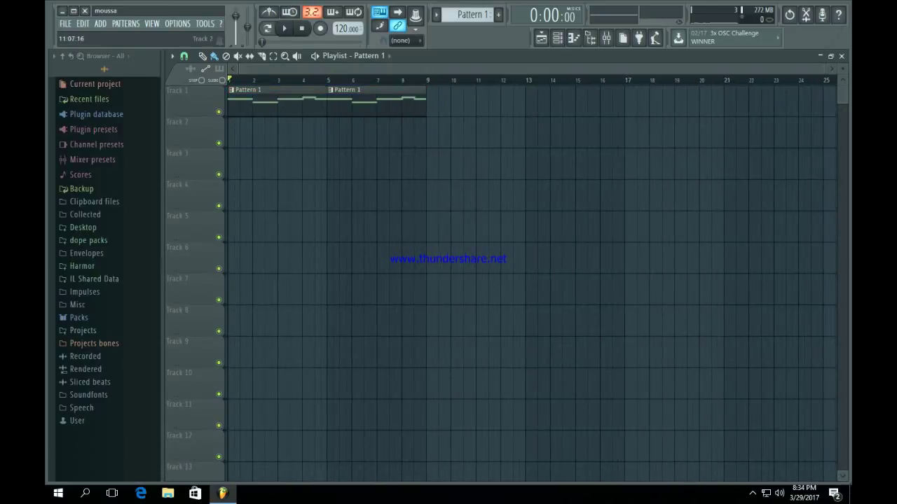
left_click_drag(486, 133, 401, 104)
key("ctrl+b")
key("ctrl+b")
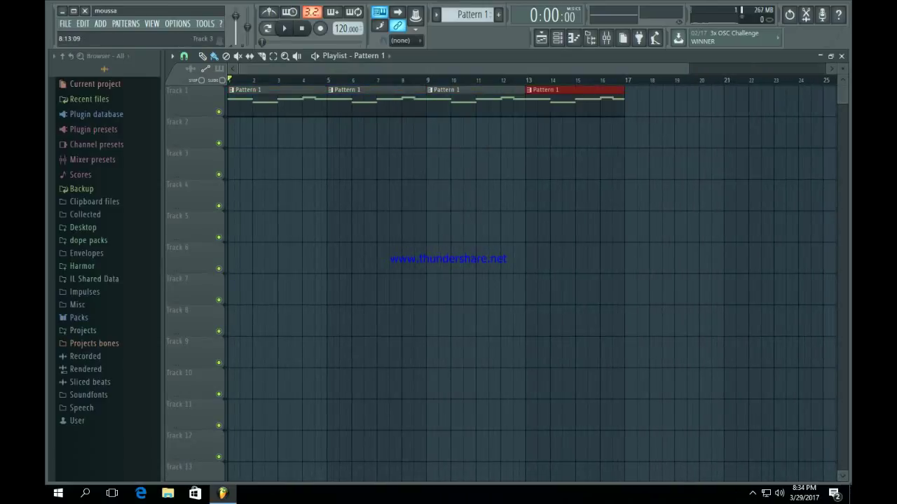
Step: Browse the Chops From The 6 sample pack and preview 30 Nights2, 30 Nights1 and The Vision
left_click(78, 317)
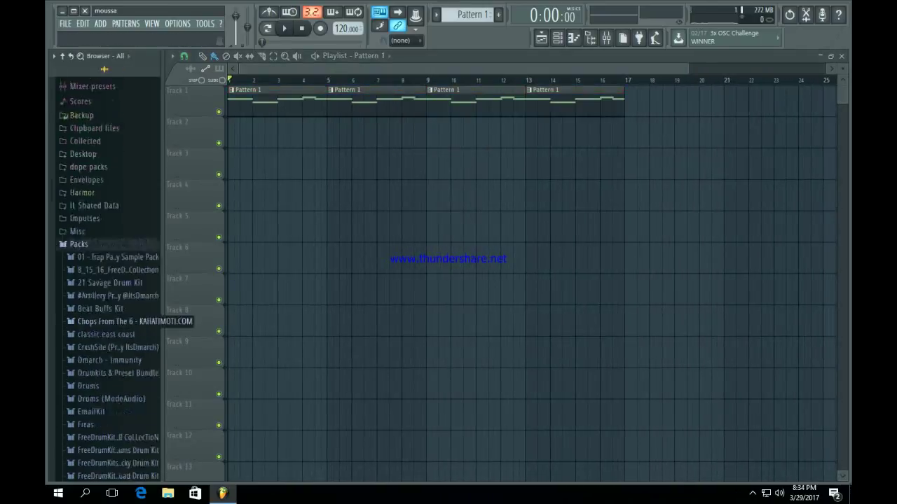
left_click(103, 254)
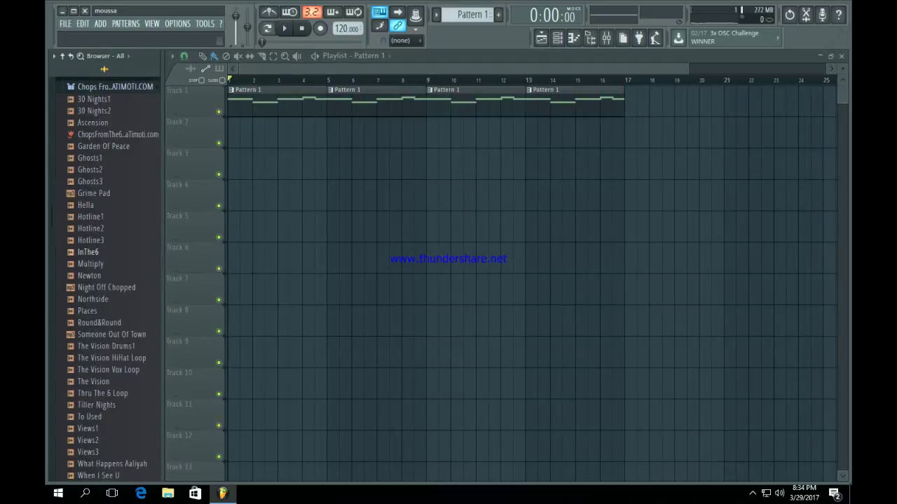
left_click(91, 275)
left_click(94, 111)
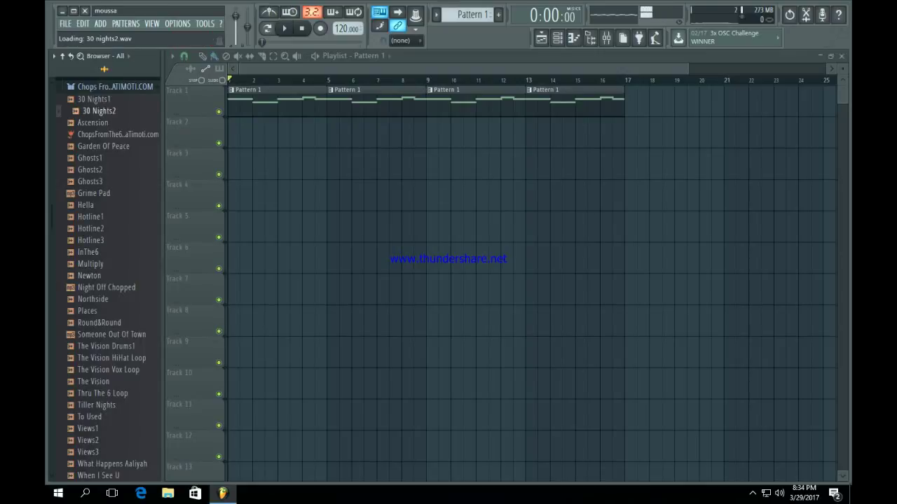
left_click(94, 99)
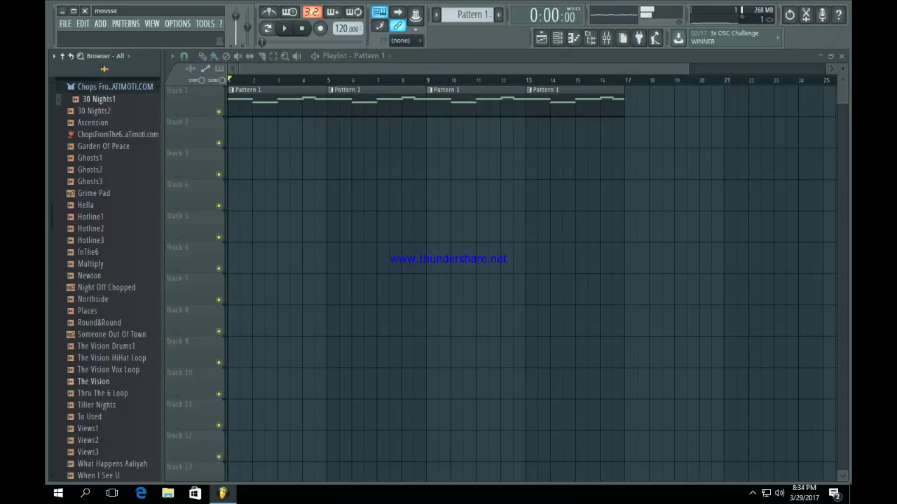
left_click(94, 382)
scroll(105, 322, "up", 4)
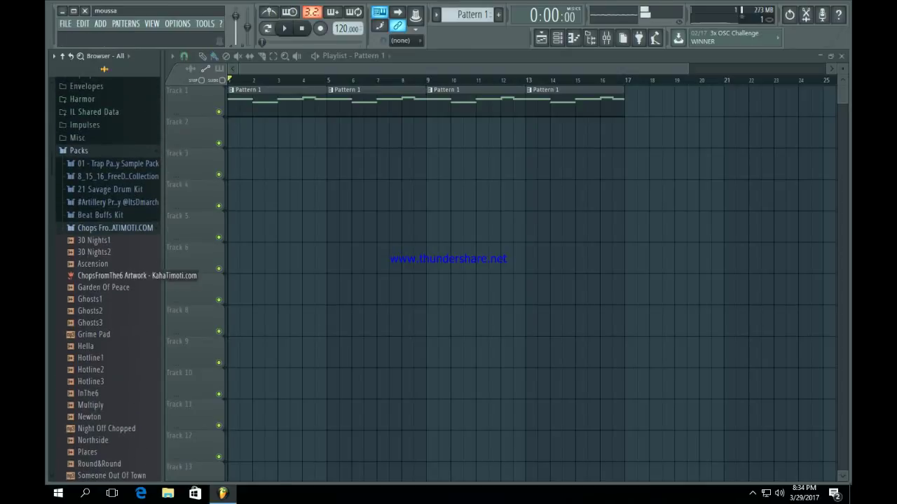
scroll(105, 322, "down", 4)
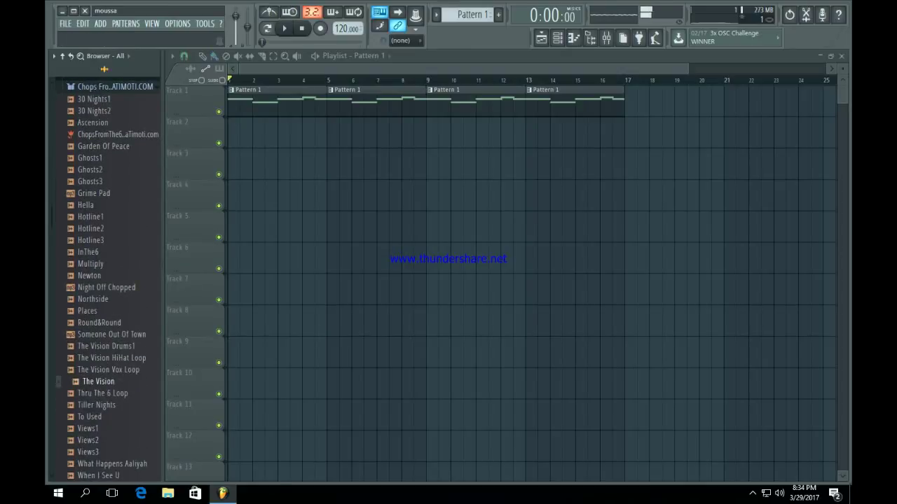
Step: Place The Vision sample on Track 2 at bar 1 and play it together with the melody
left_click_drag(99, 381, 241, 136)
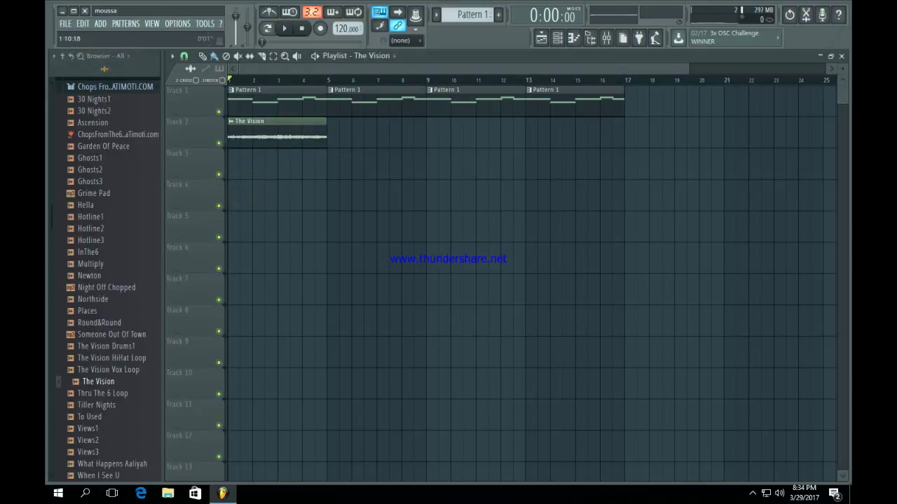
left_click(284, 28)
key("space")
key("space")
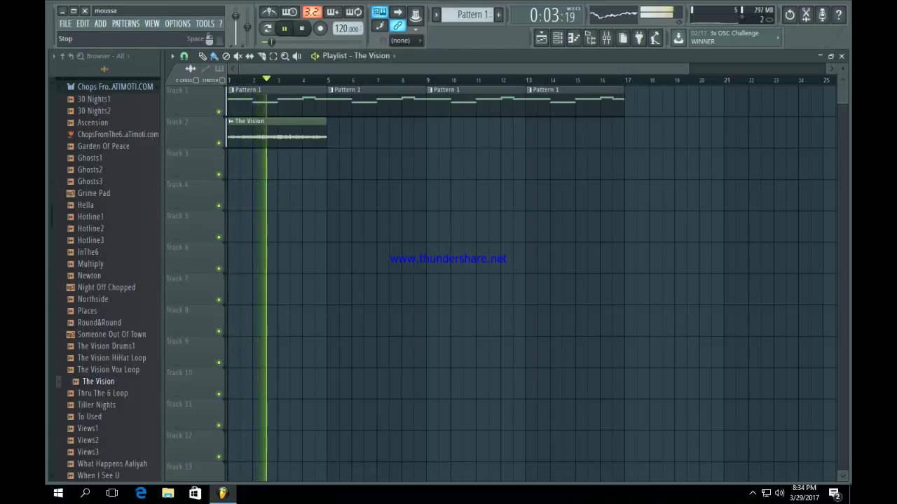
left_click(302, 29)
Step: Time-stretch The Vision in Resample mode to span four bars and lower its channel volume
double_click(273, 130)
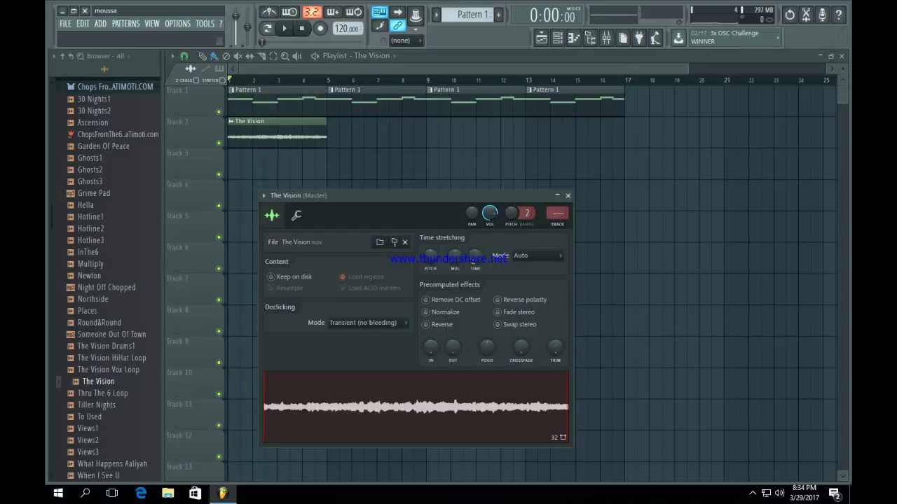
right_click(474, 257)
left_click(491, 267)
left_click(536, 256)
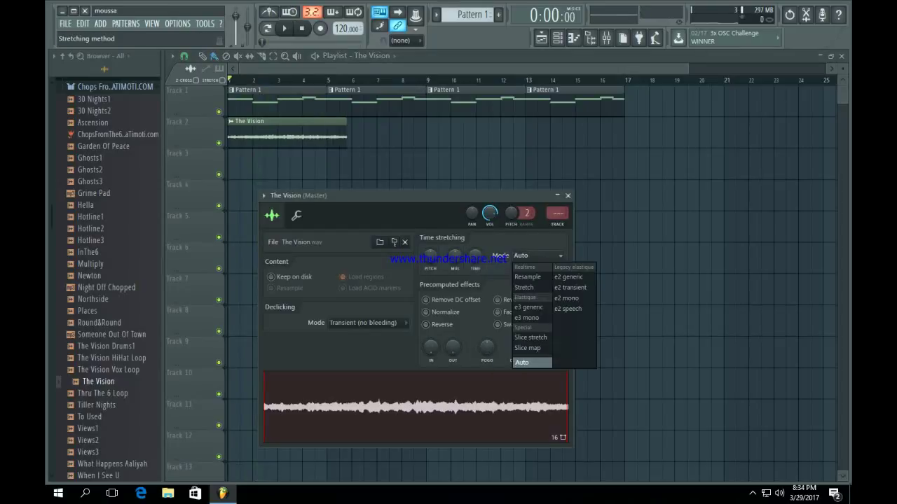
left_click(527, 277)
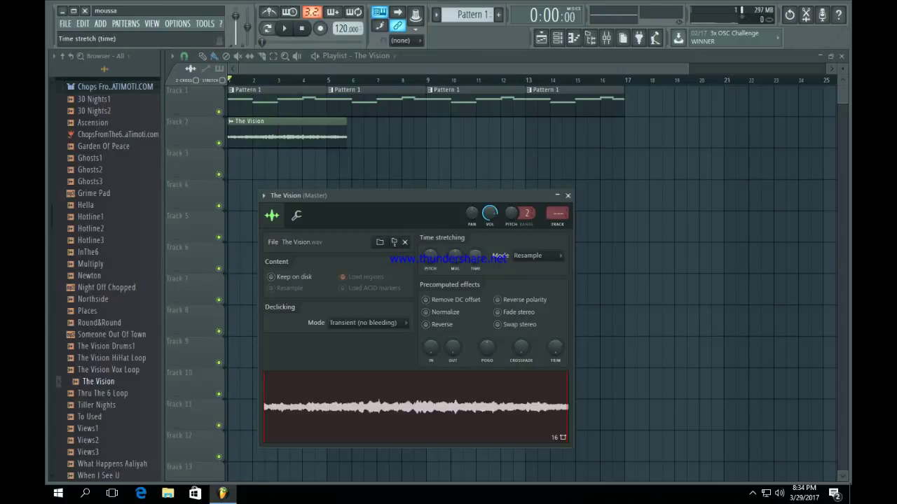
left_click_drag(475, 255, 475, 224)
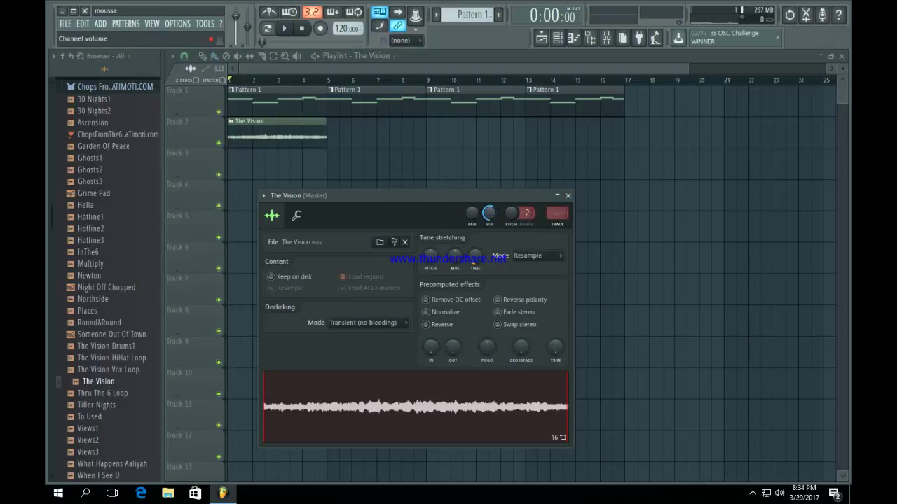
left_click(568, 195)
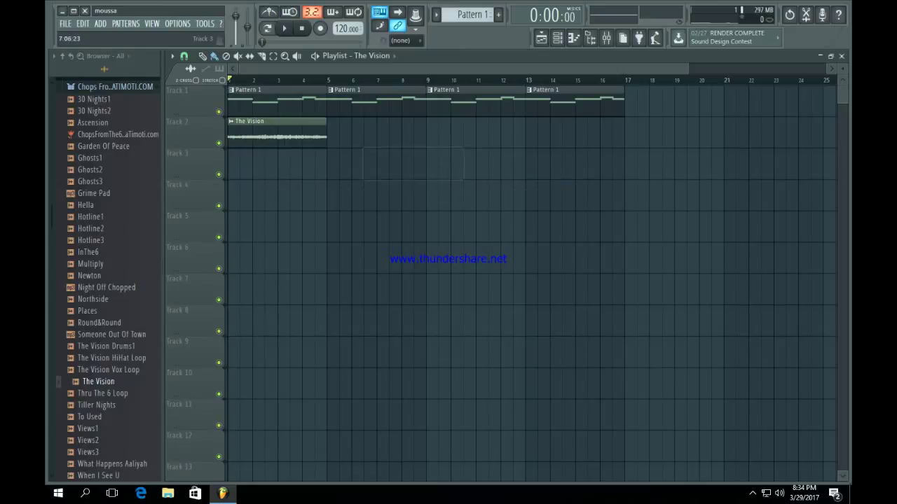
Step: Duplicate The Vision clip along Track 2 to bars 5, 9 and 13 and play the arrangement
left_click_drag(281, 157, 264, 136)
key("ctrl+b")
key("ctrl+b")
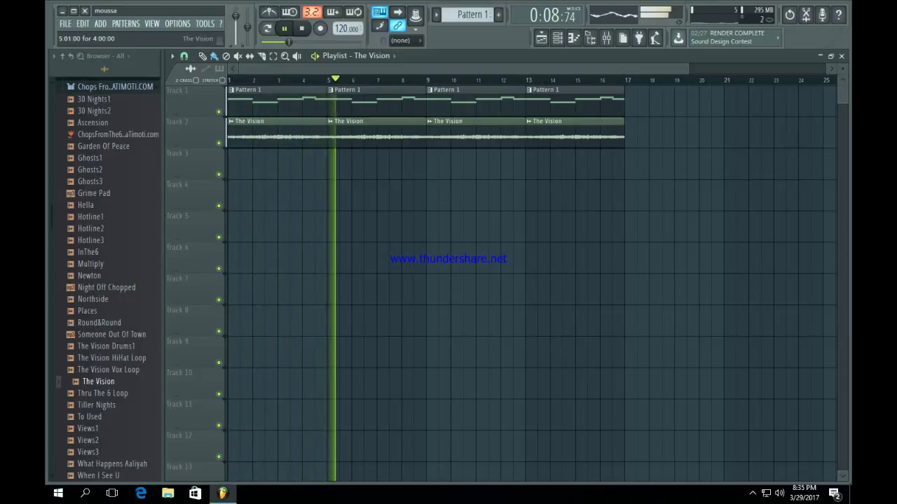
Step: Delete the three duplicated The Vision clips from Track 2 and stop playback
right_click(375, 133)
right_click(477, 134)
right_click(575, 133)
key("space")
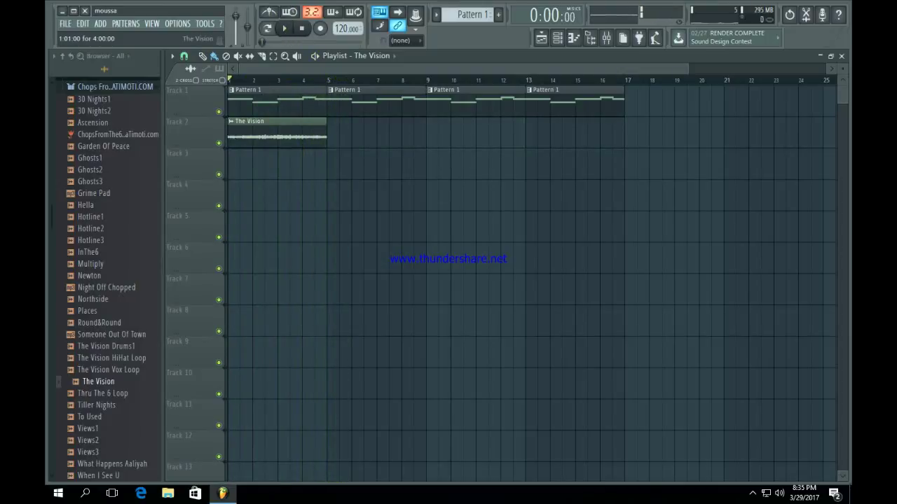
Step: Stretch the The Vision clip to eight bars and route it to mixer insert 2
double_click(277, 132)
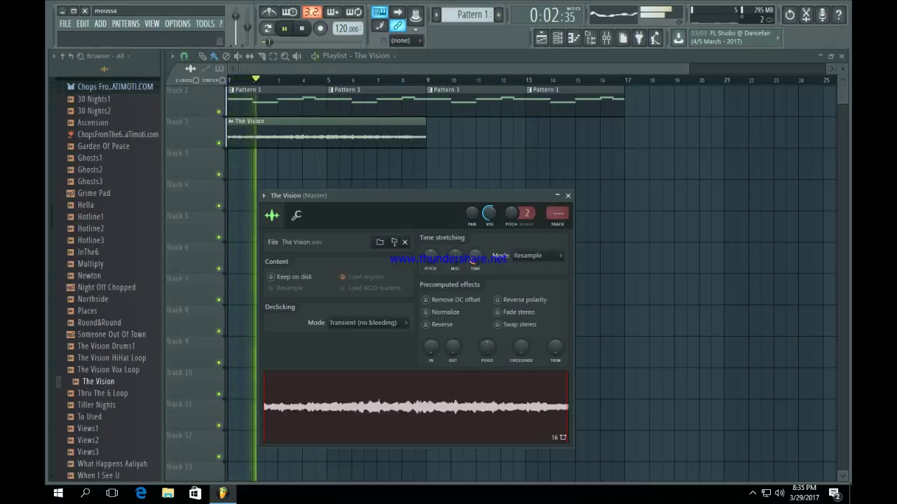
key("F9")
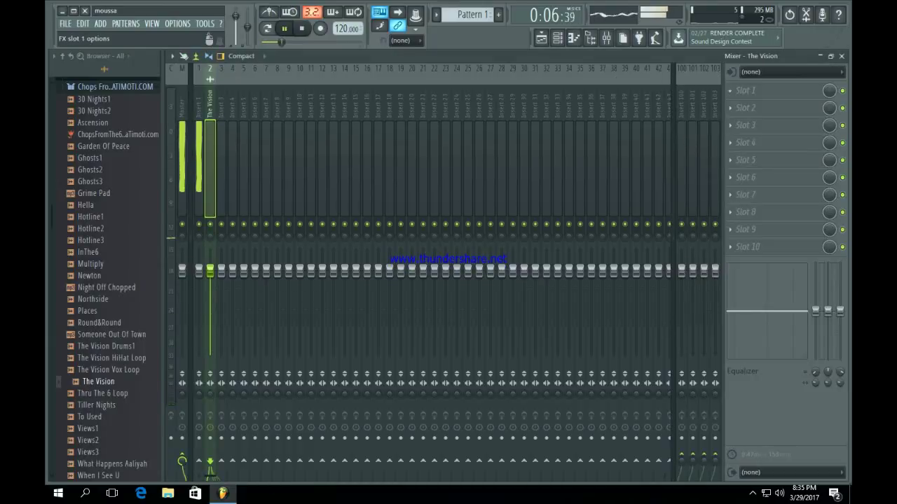
left_click(199, 169)
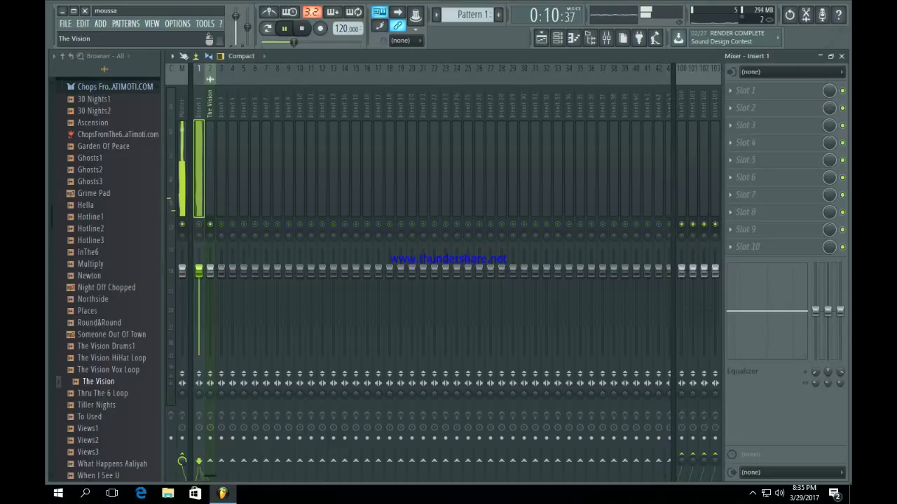
left_click(210, 169)
Step: Load Fruity Parametric EQ 2 in slot 1 of The Vision's insert and cut the lows with a steep band 1
left_click(744, 90)
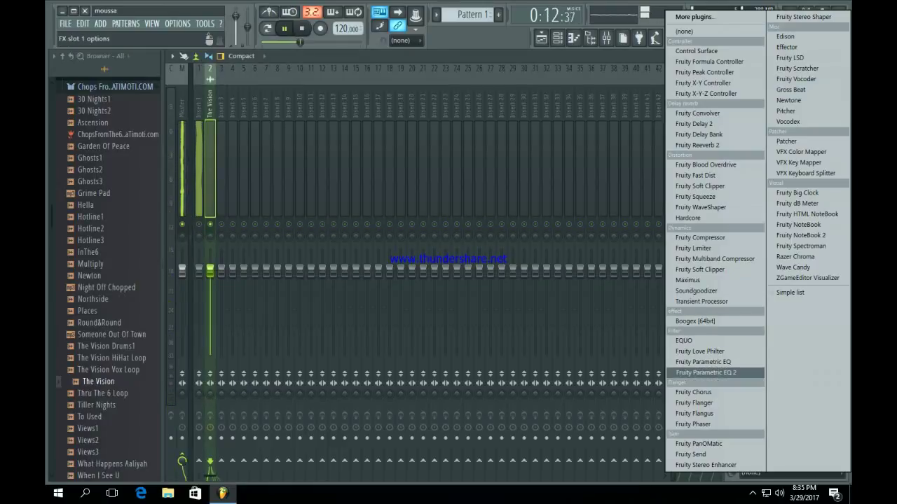
left_click(706, 372)
right_click(311, 287)
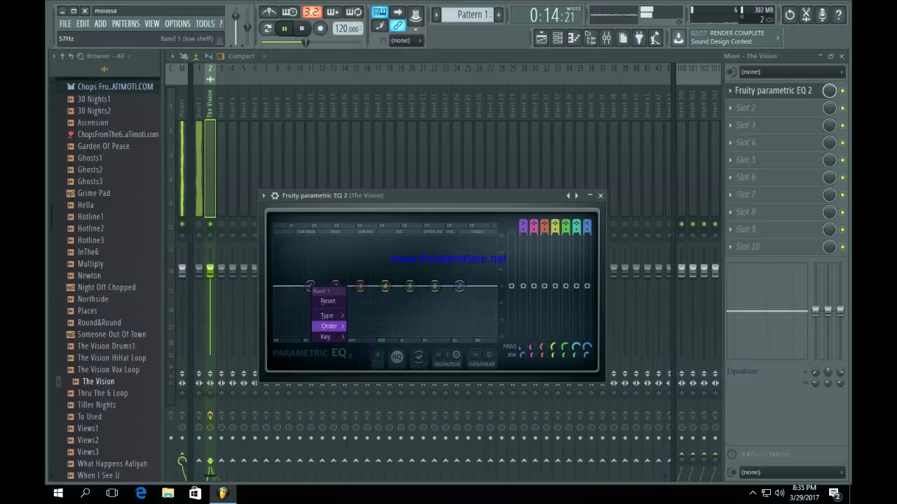
mouse_move(329, 326)
left_click(367, 326)
left_click_drag(311, 286, 360, 335)
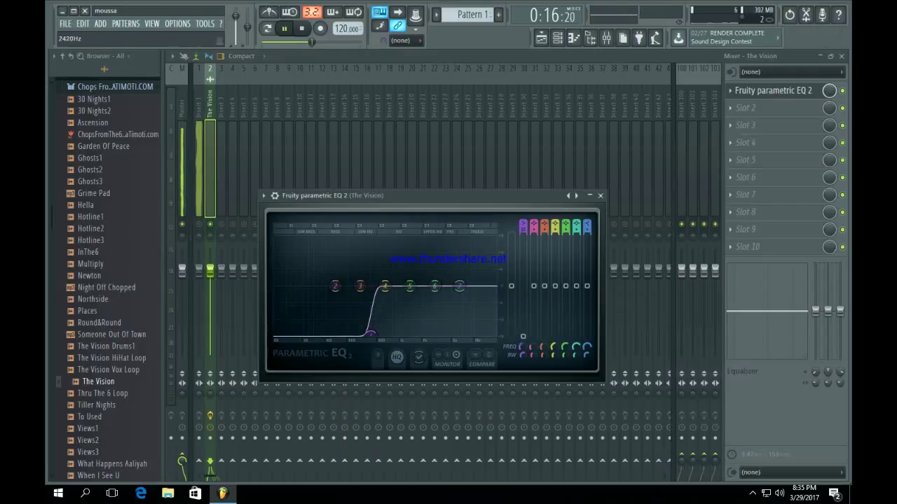
Step: Boost EQ bands 4 to 7 to lift The Vision's mids and highs, and close the equalizer
left_click_drag(459, 286, 459, 293)
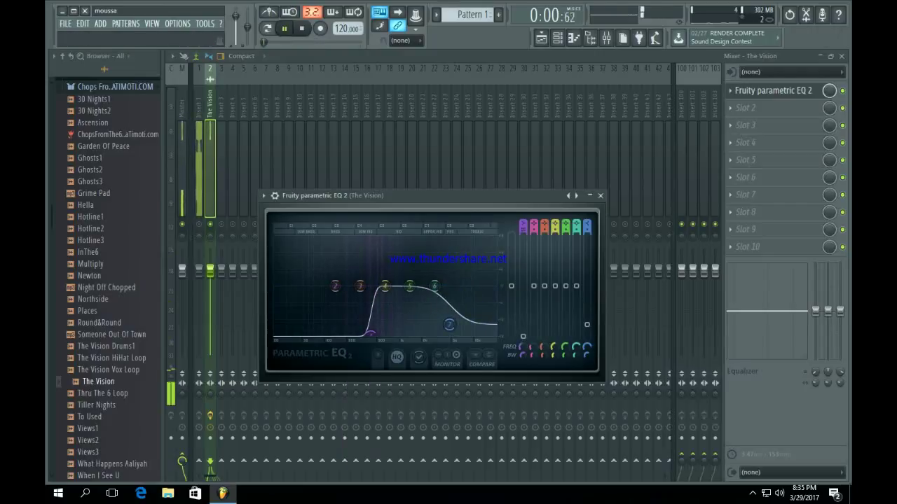
left_click_drag(449, 325, 487, 332)
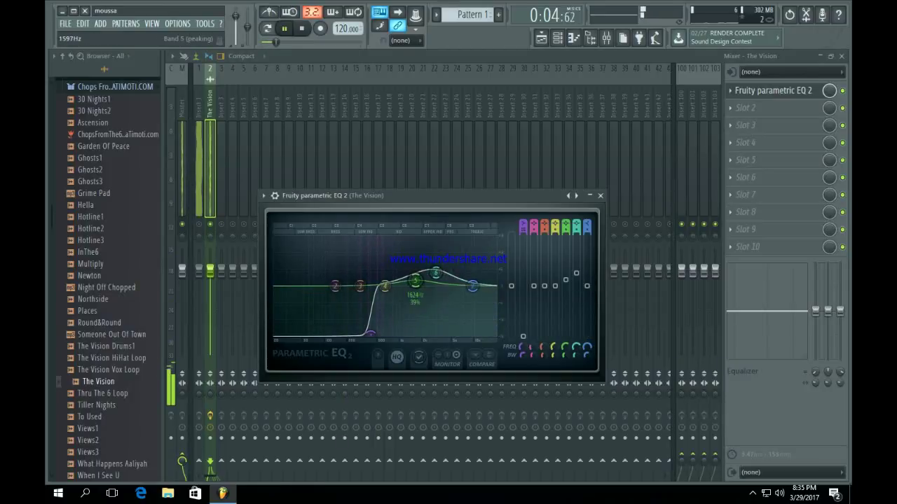
left_click_drag(384, 286, 437, 267)
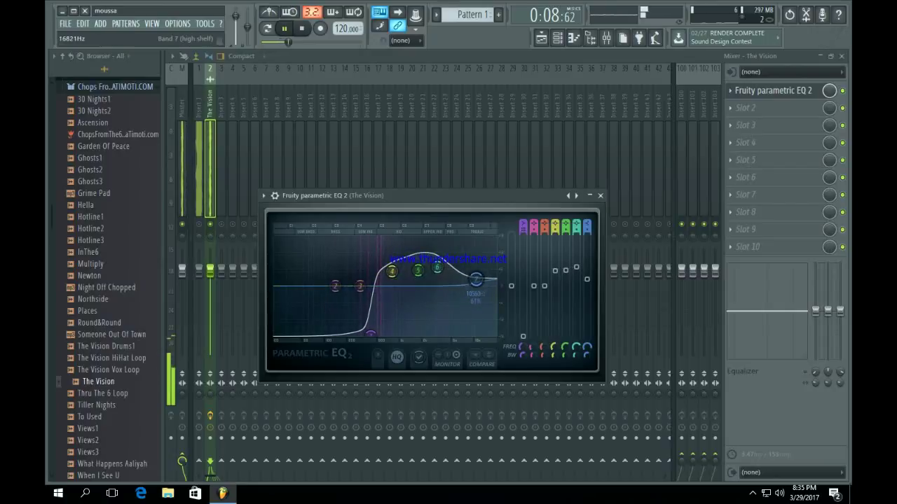
left_click(600, 195)
Step: Add Fruity Compressor in slot 2 of The Vision's insert with its gain set to 4.4 dB
left_click(730, 107)
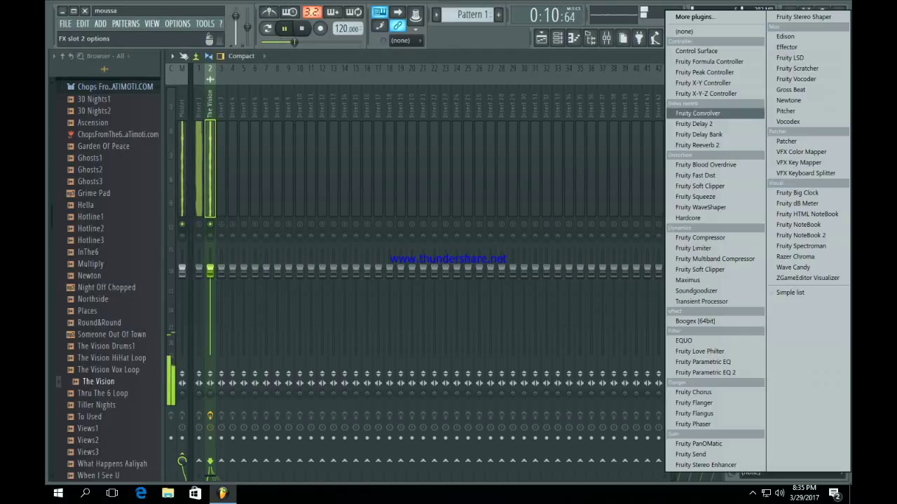
left_click(701, 238)
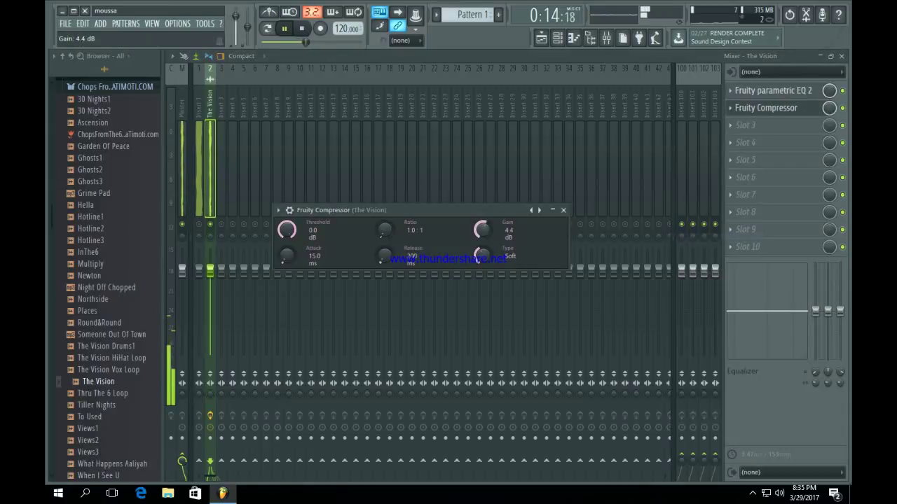
left_click(563, 210)
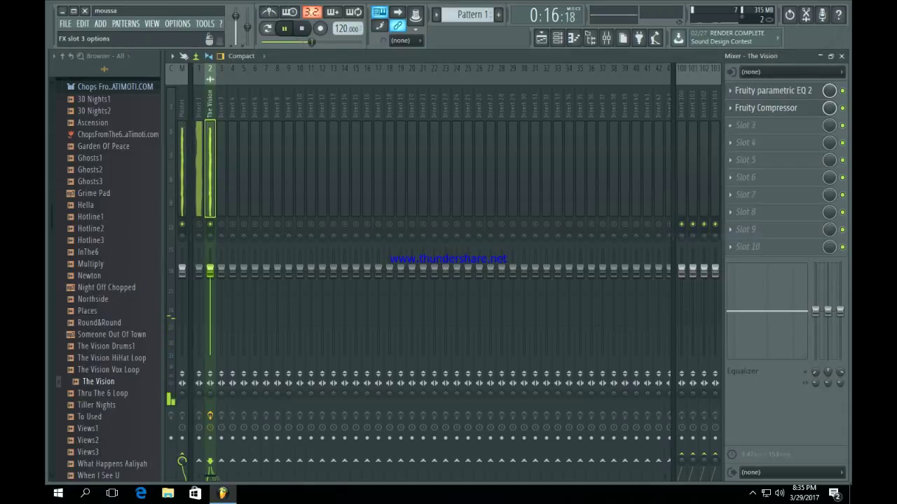
Step: Add Fruity Convolver in slot 3 of The Vision's insert and close its window
left_click(730, 125)
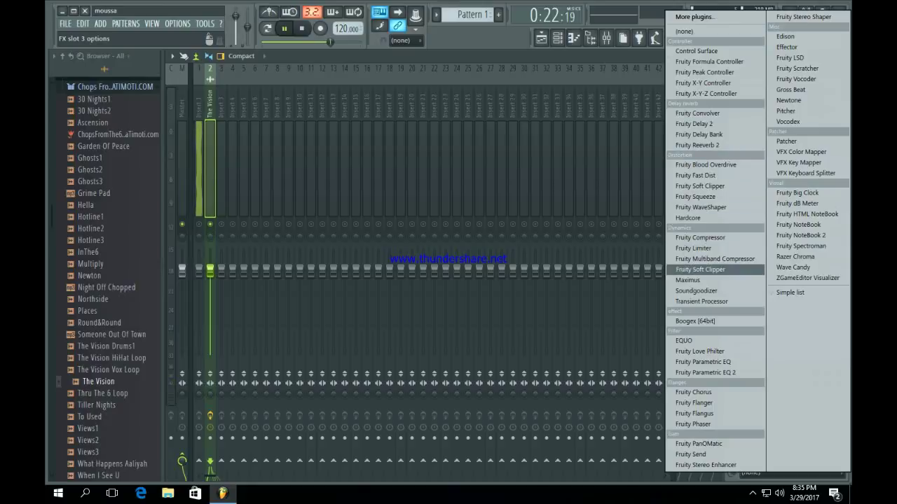
left_click(698, 113)
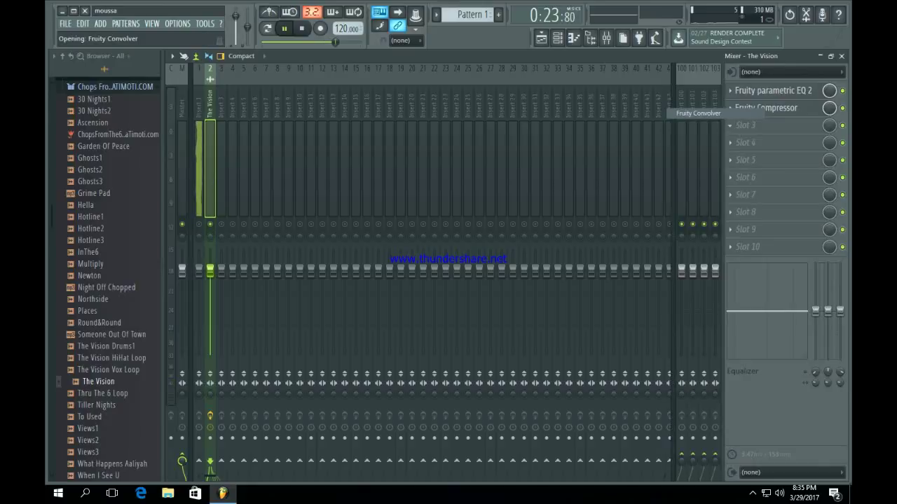
left_click(568, 108)
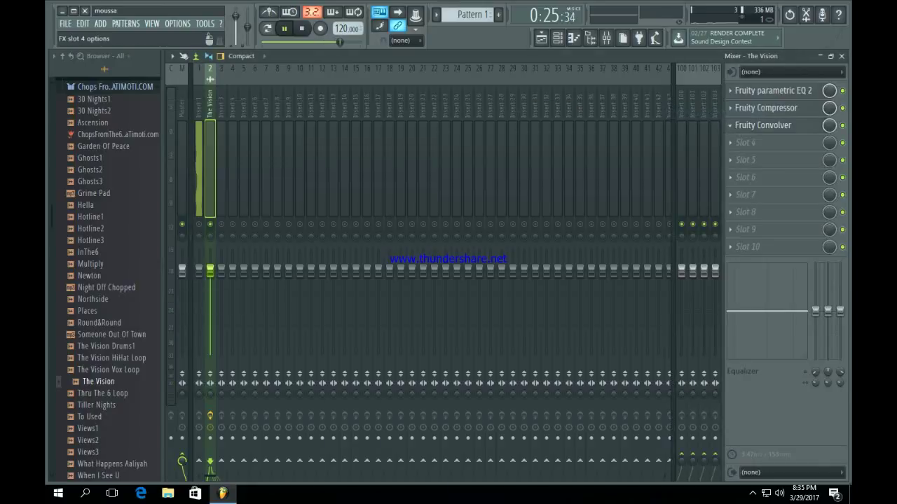
Step: Add Fruity Stereo Shaper in slot 4 of The Vision's insert, choose a preset for it and play the arrangement
left_click(730, 143)
left_click(791, 17)
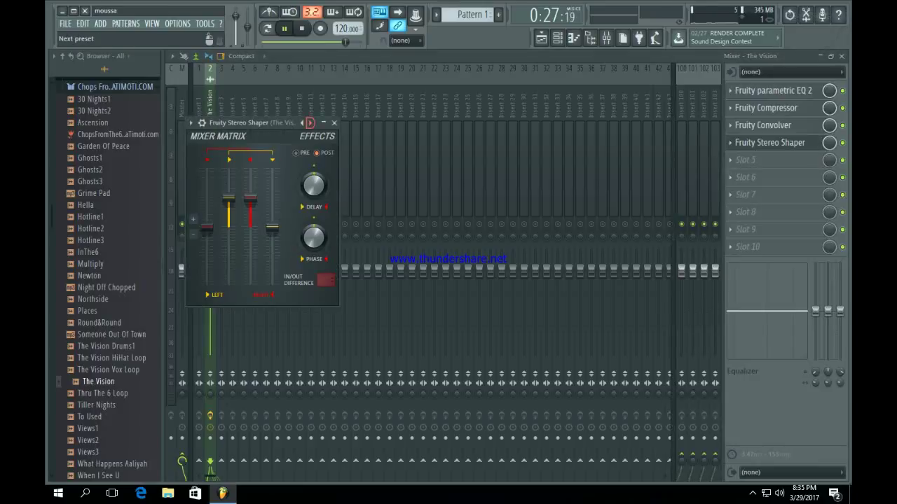
right_click(309, 123)
left_click(341, 240)
key("space")
left_click(334, 122)
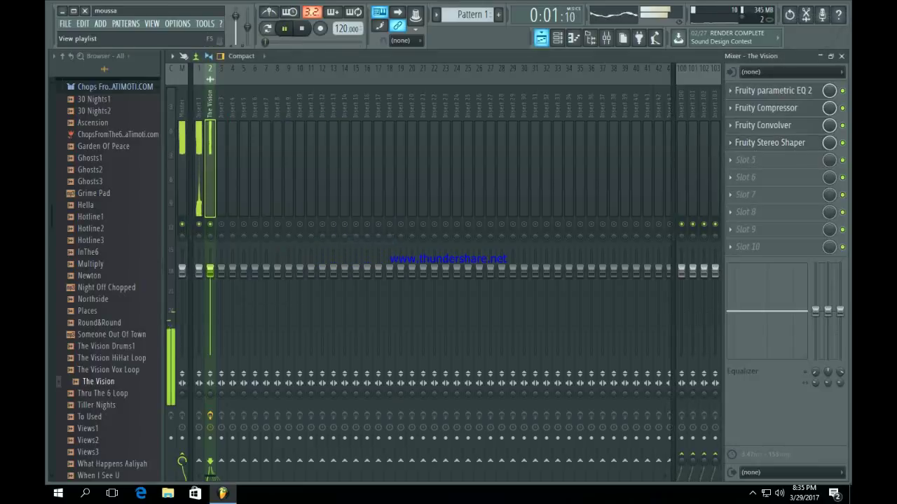
Step: Duplicate the eight-bar The Vision clip on Track 2 of the playlist to bar 9 and clear the selection
left_click(541, 38)
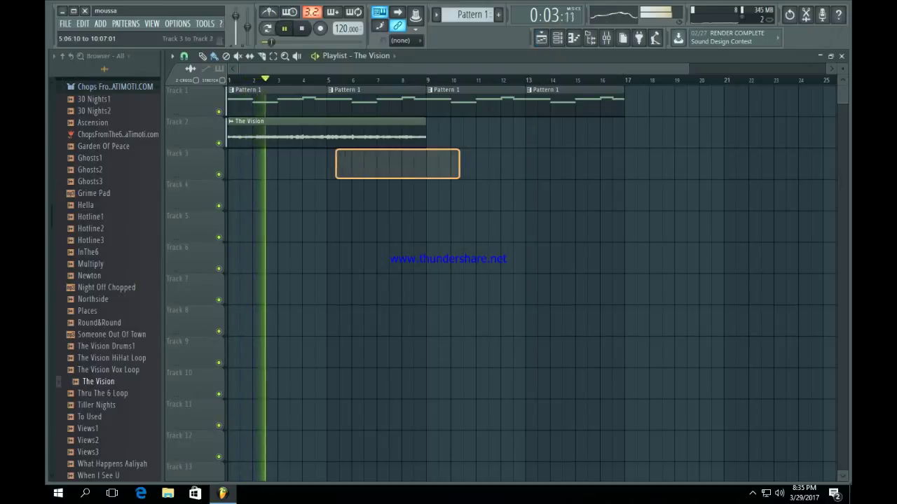
left_click_drag(337, 150, 321, 134)
key("ctrl+b")
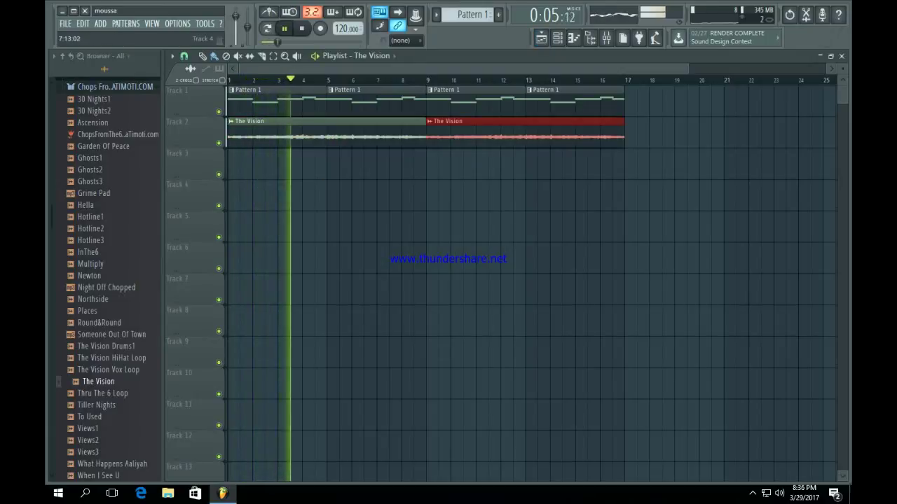
left_click(396, 195, "ctrl")
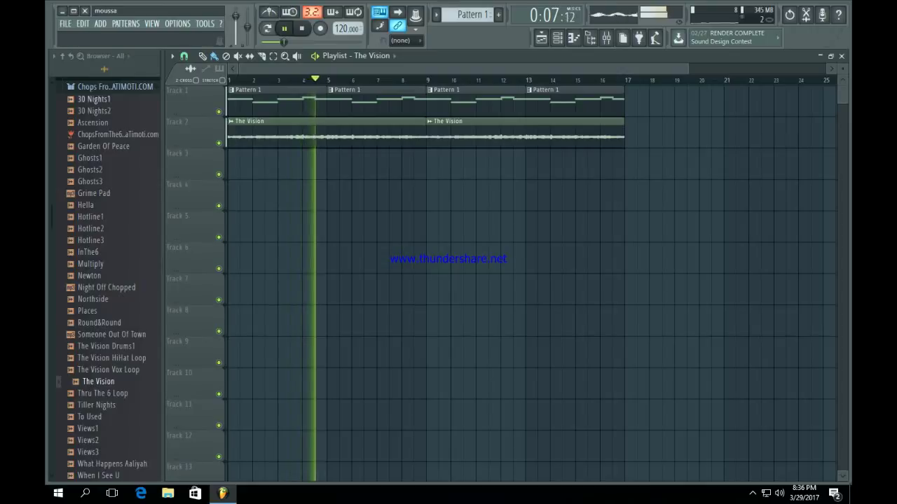
Step: Collapse the open chops sample pack and browse to the Kicks (Drums) folder of the OVO Drum Kit
scroll(112, 228, "up", 5)
left_click(112, 227)
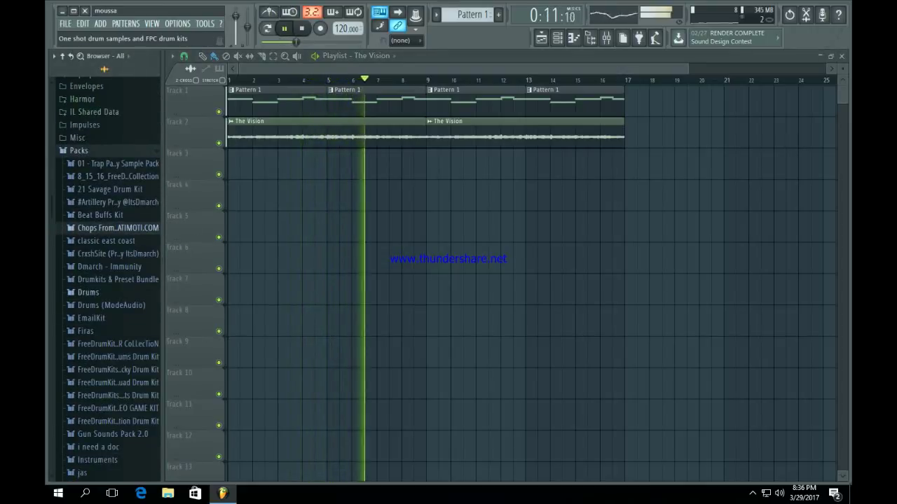
left_click(87, 292)
left_click(88, 292)
scroll(91, 291, "down", 3)
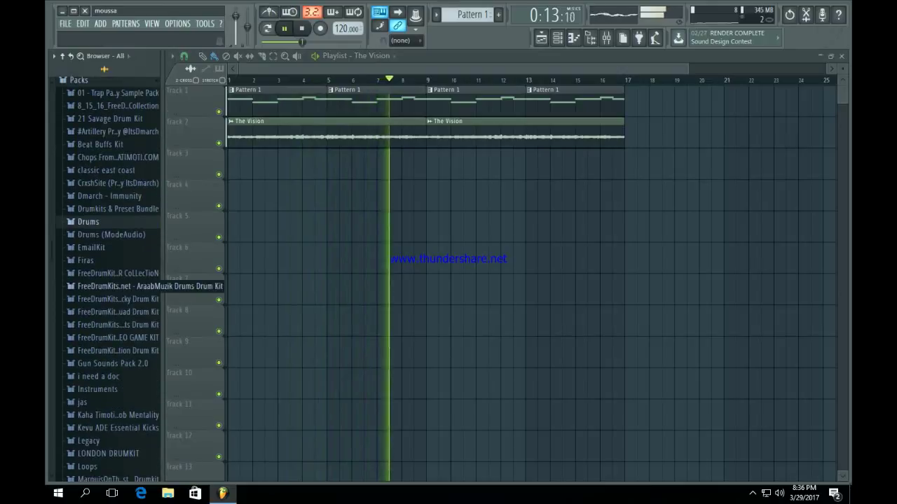
scroll(105, 287, "down", 5)
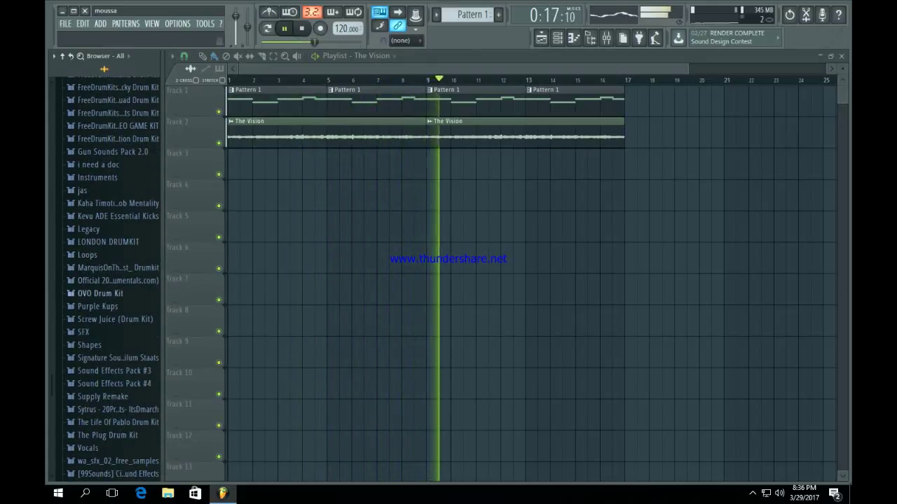
scroll(105, 294, "down", 3)
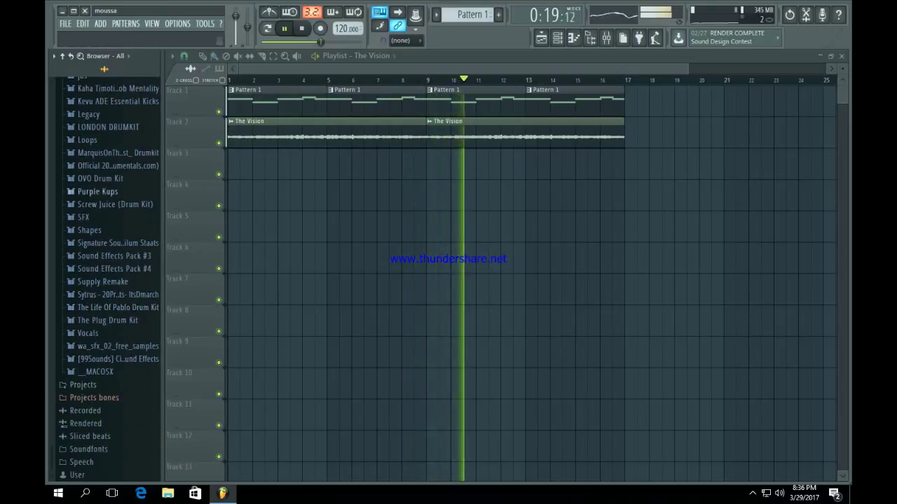
left_click(100, 178)
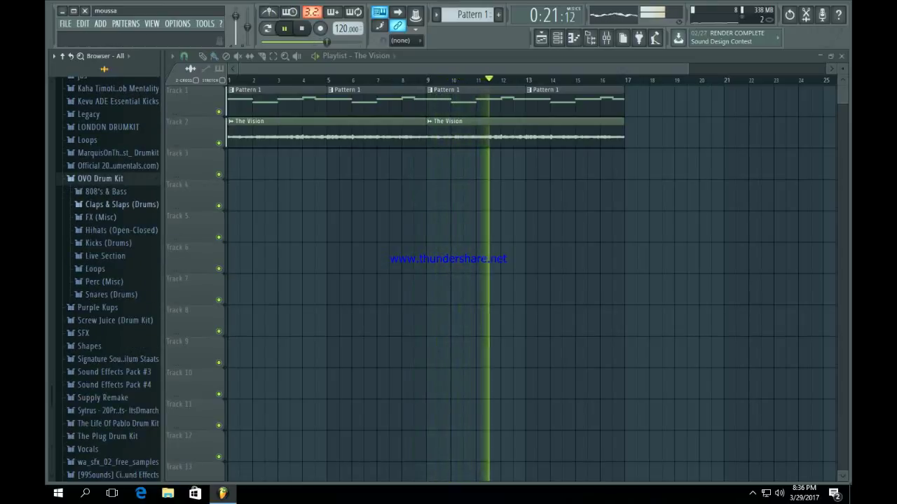
left_click(107, 243)
Step: Audition Godly Kick and Future Kick, stop playback and add Future Kick to the channel rack
left_click(106, 263)
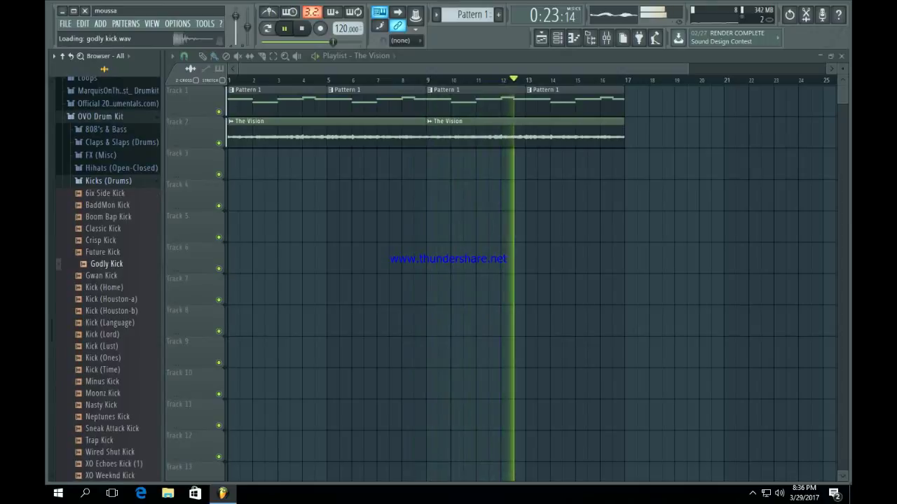
left_click(105, 252)
key("space")
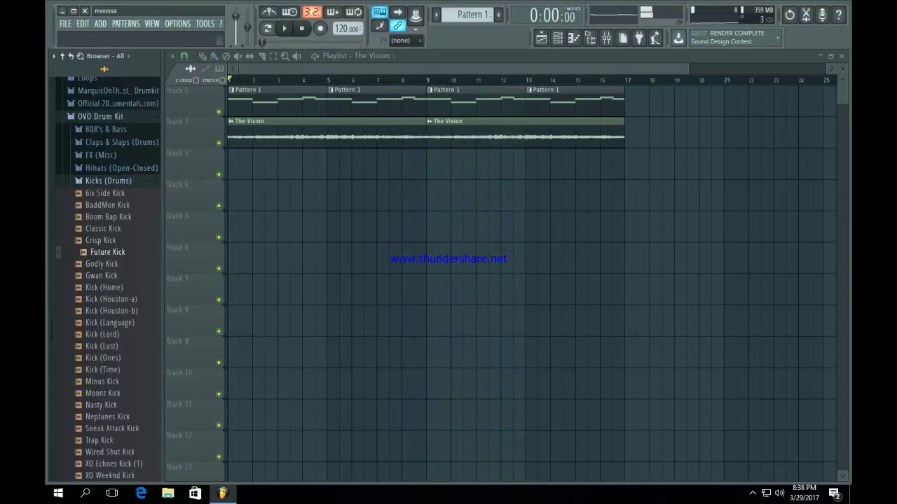
left_click(557, 38)
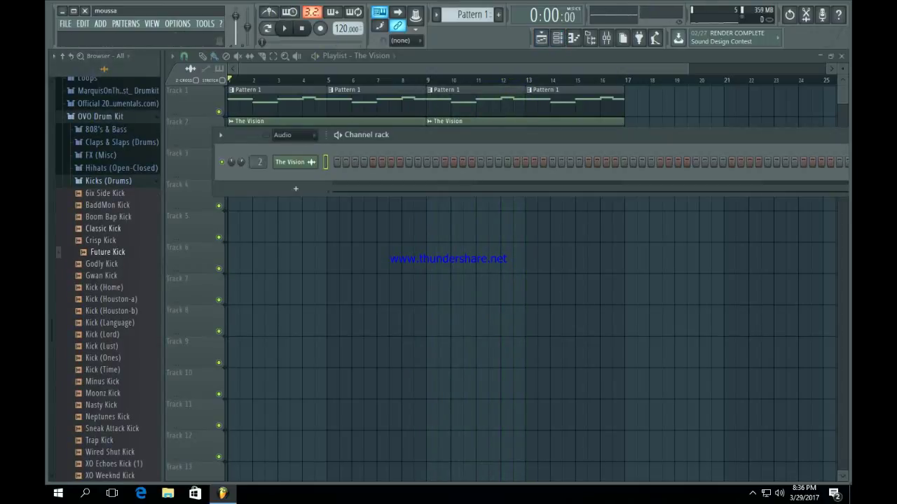
left_click_drag(271, 222, 284, 188)
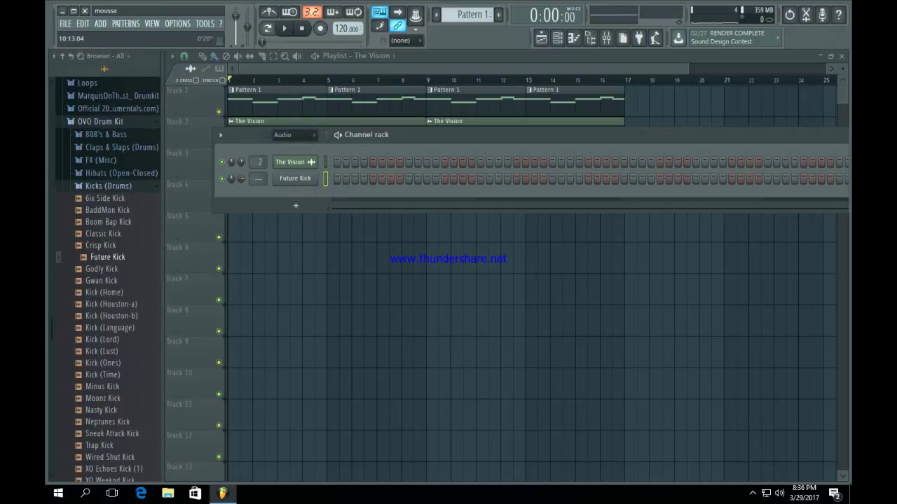
Step: Switch to the empty Pattern 2 and show all channels in the channel rack
left_click(498, 15)
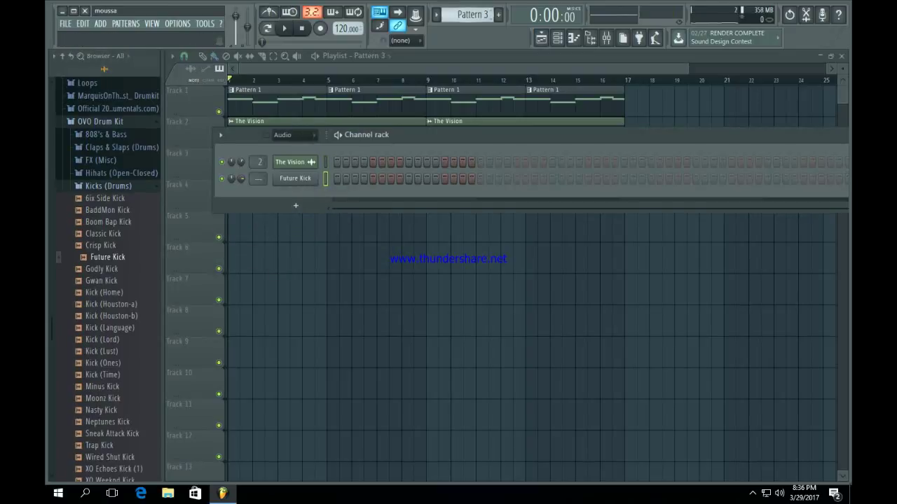
left_click(249, 90)
key("KP_Add")
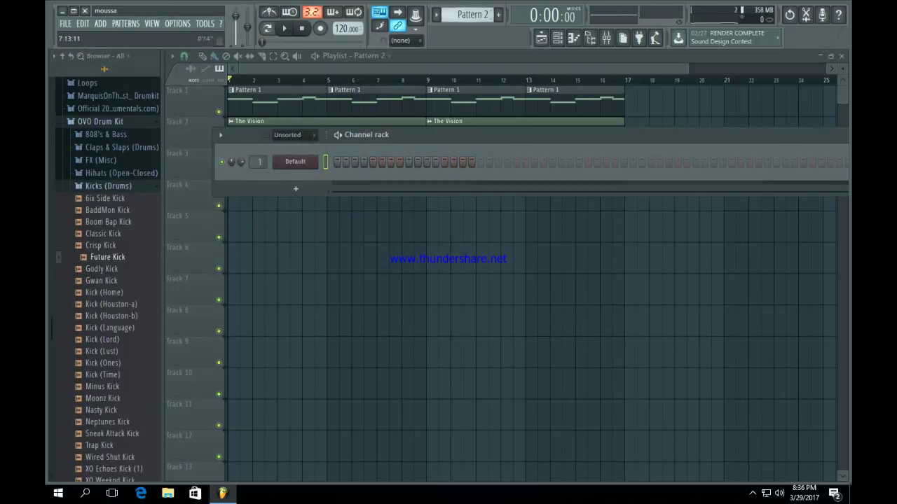
left_click(283, 147)
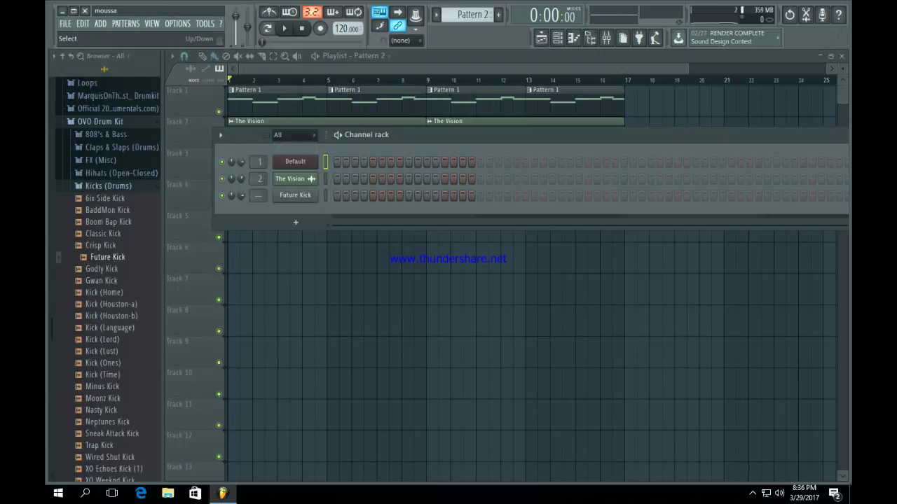
Step: Set the Future Kick channel's time-stretching mode to Resample, adjust its stretch time and close its settings
left_click(295, 195)
left_click(551, 270)
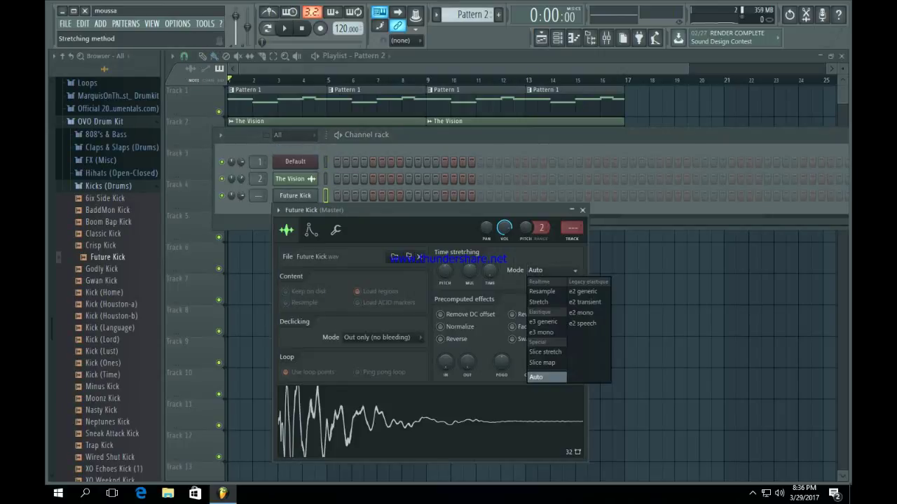
left_click(543, 291)
right_click(490, 272)
left_click(511, 281)
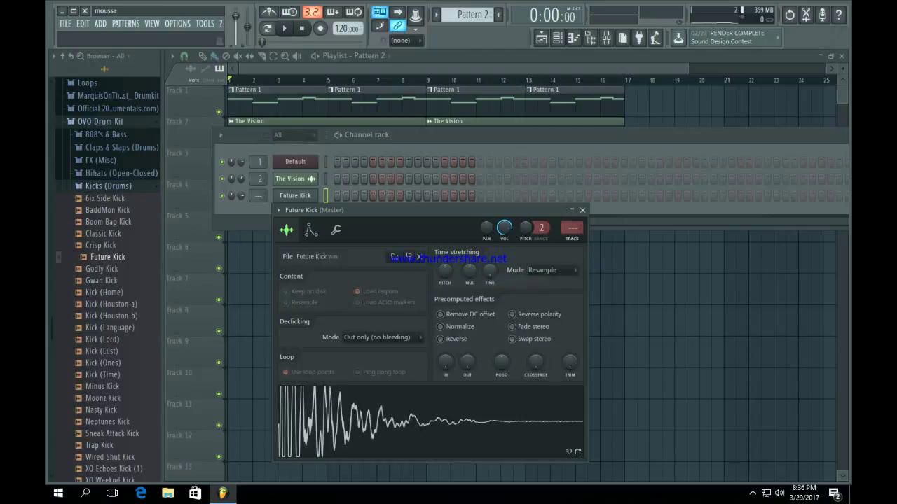
left_click(582, 209)
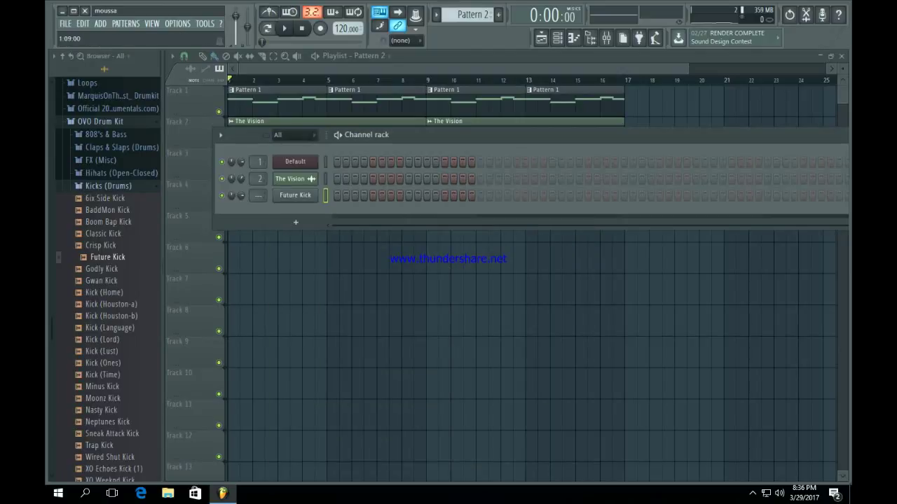
Step: Place Pattern 2 at bar 1 of Track 3, start playback, sequence Future Kick on steps 1, 13 and 21, and stop playback
key("F6")
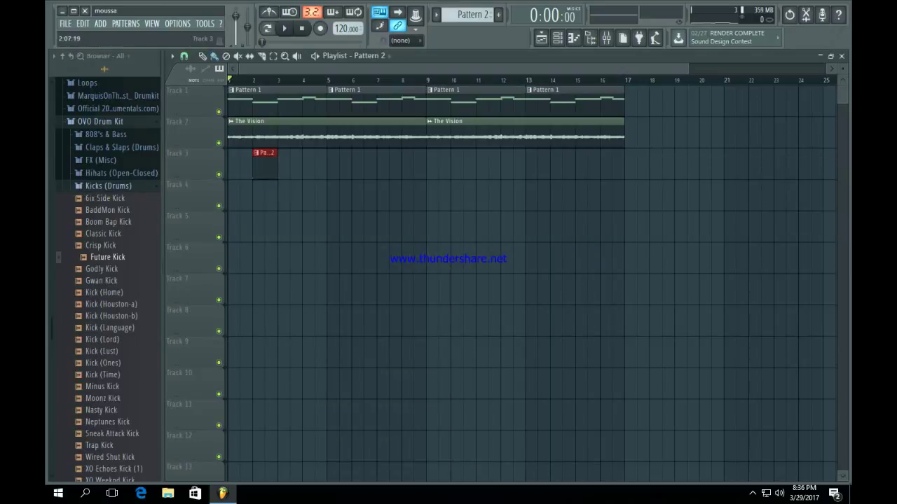
key("space")
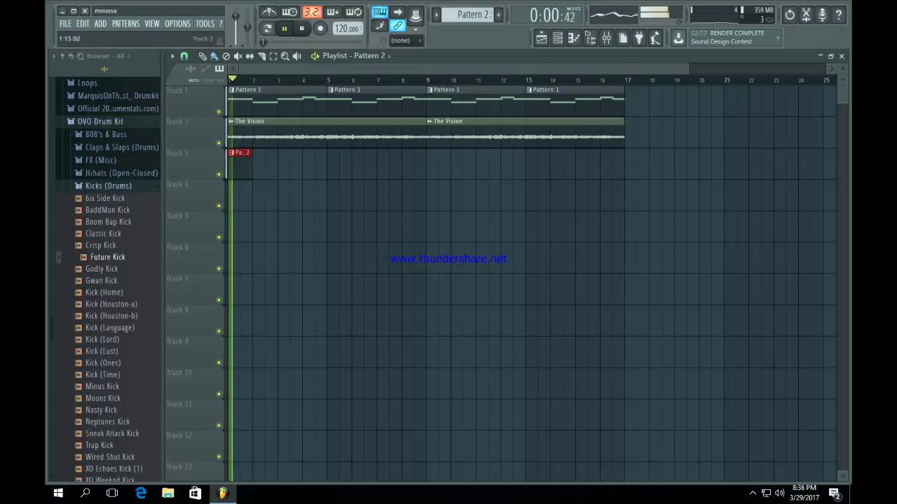
key("F6")
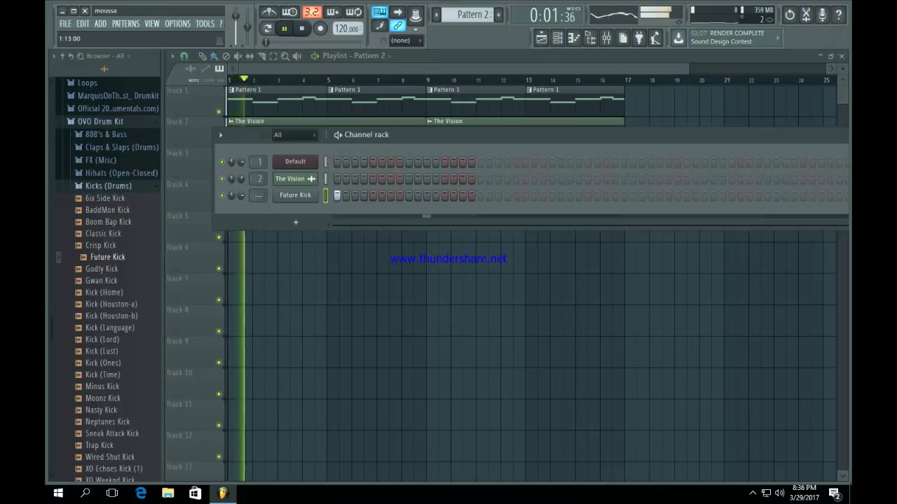
left_click(444, 196)
left_click(516, 195)
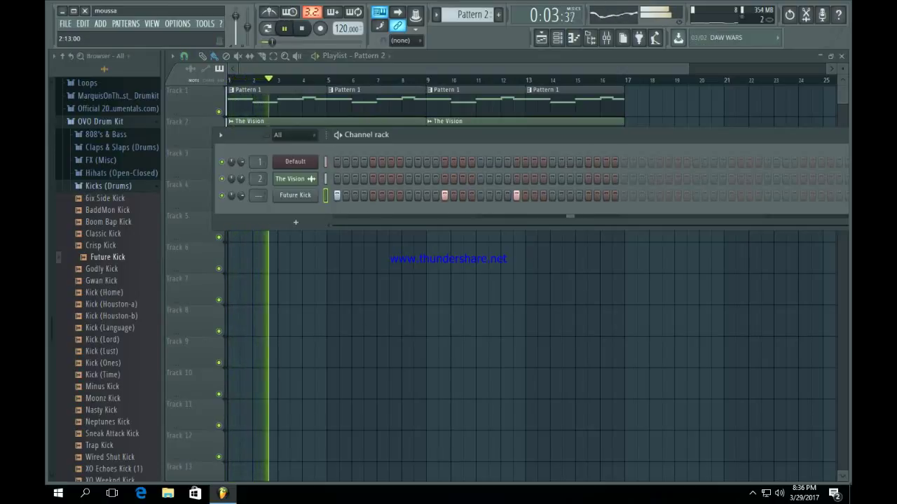
key("space")
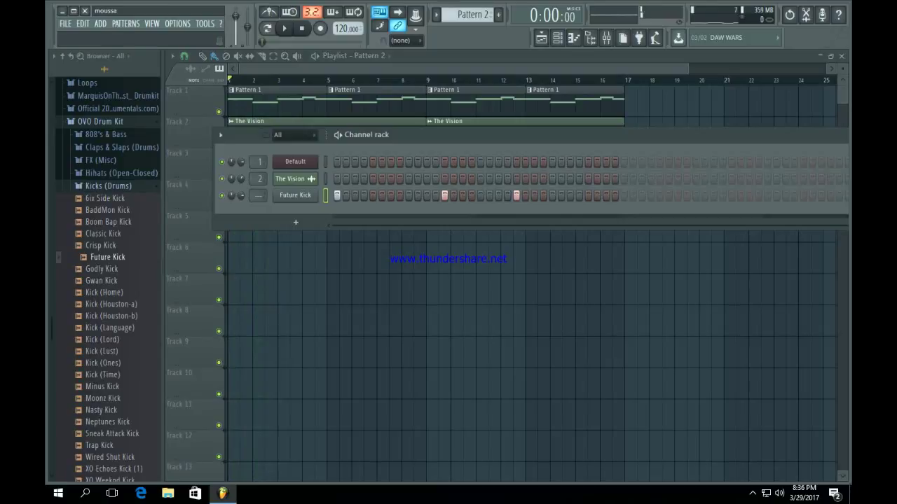
Step: Collapse the Kicks folder, open the kit's Snares (Drums) folder and add SN (Cake) as a new channel
left_click(108, 186)
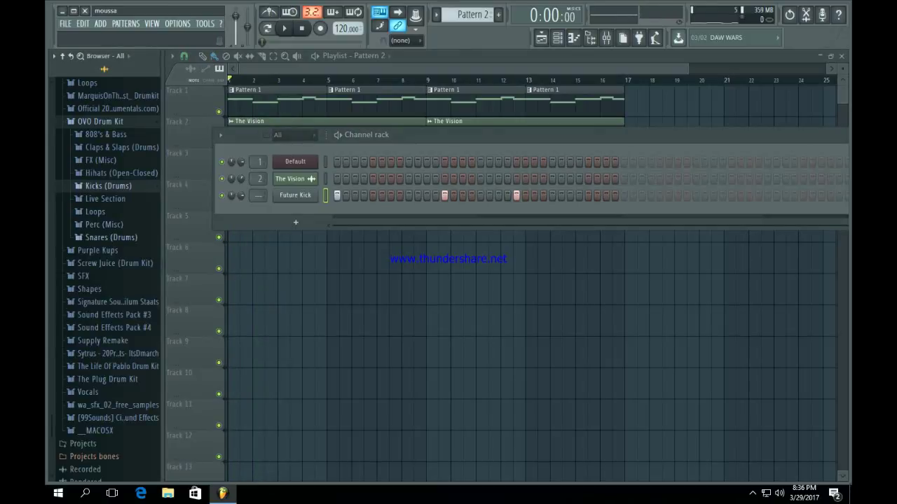
left_click(111, 237)
left_click(109, 309)
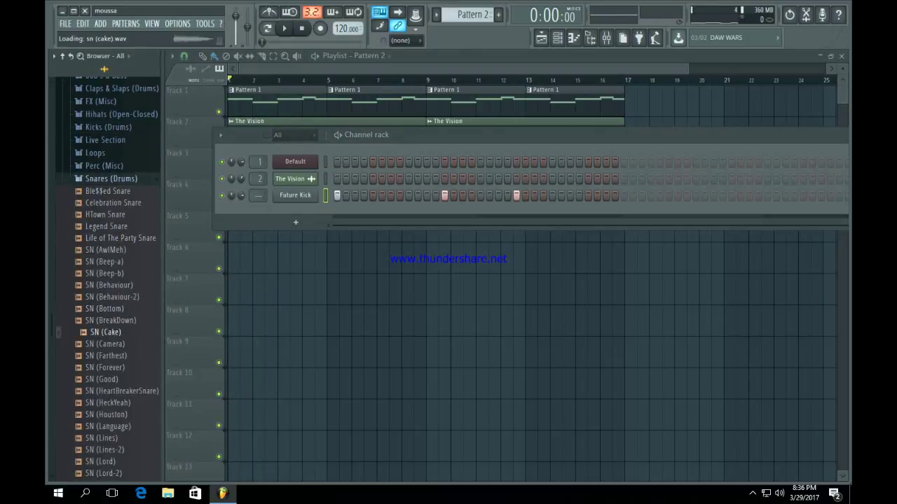
left_click_drag(238, 286, 296, 224)
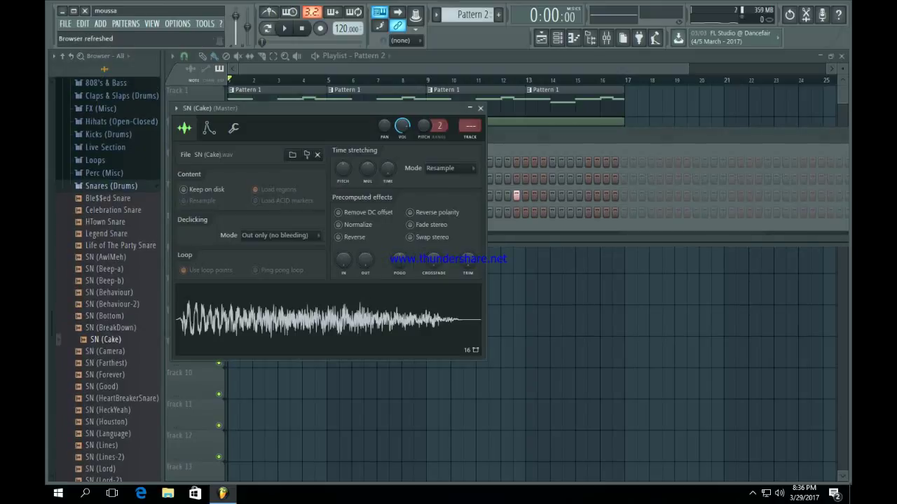
Step: Set the SN (Cake) channel's time-stretching mode to Resample and its stretch time to (none), and close its settings
left_click(450, 168)
left_click(442, 188)
right_click(386, 171)
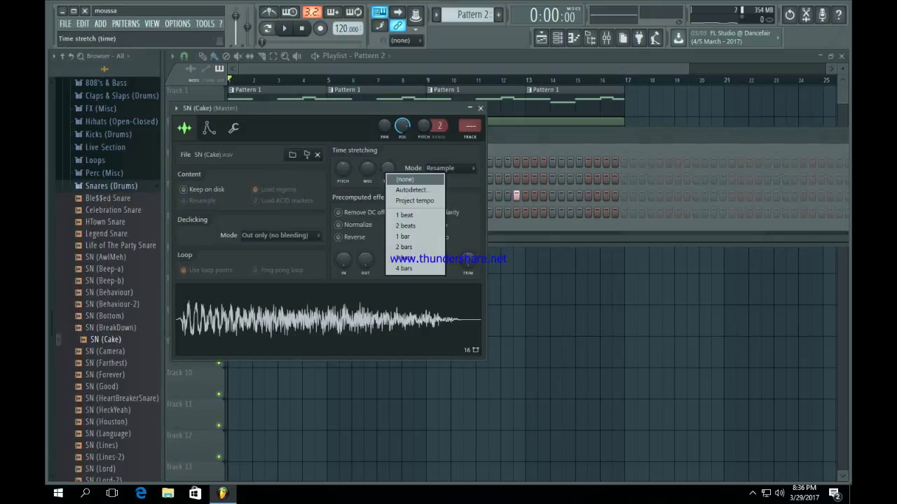
left_click(405, 179)
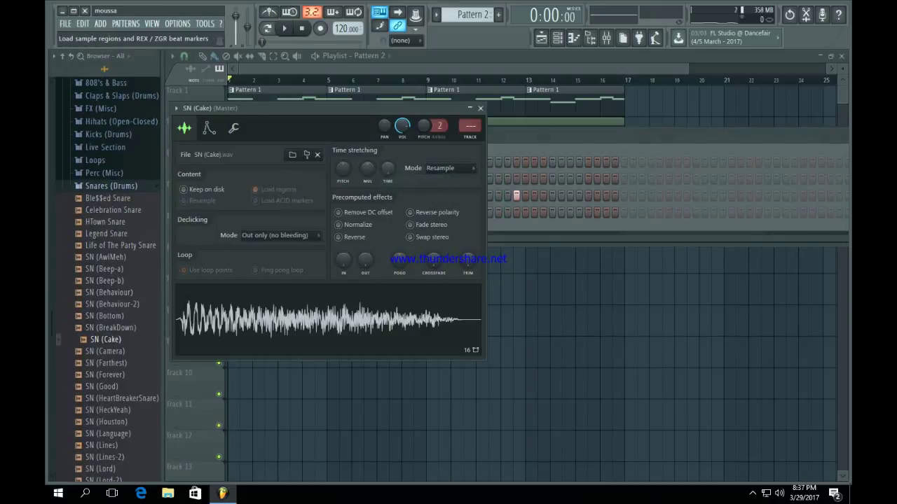
left_click(480, 107)
Step: Sequence SN (Cake) on steps 9, 25 and 41 and Future Kick on steps 33 and 39, checking against playback
key("space")
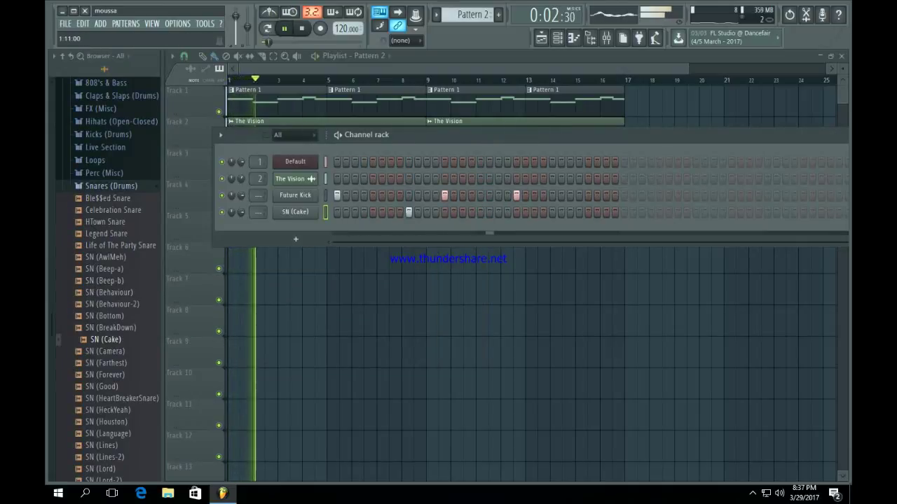
left_click(552, 211)
key("space")
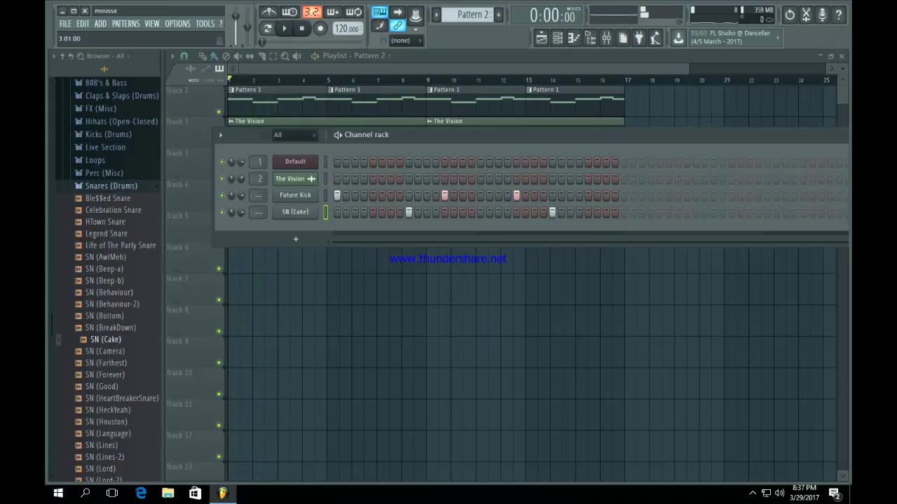
left_click(623, 195)
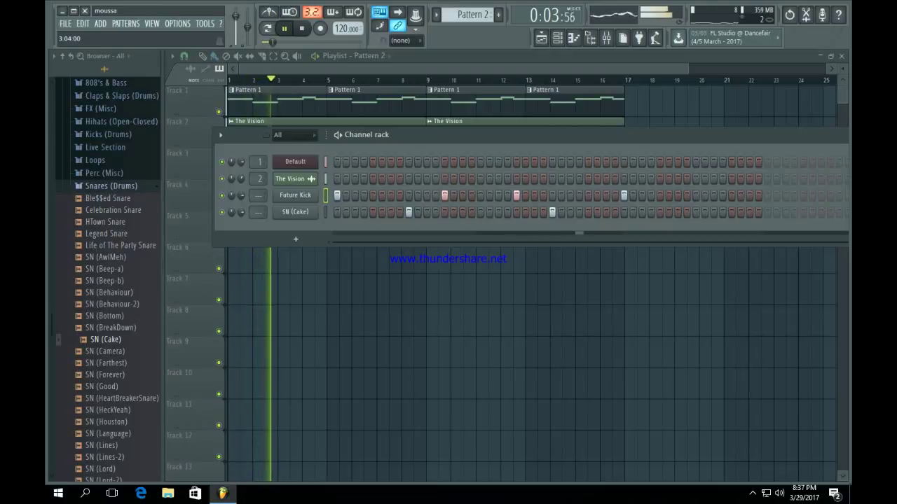
left_click(678, 195)
key("space")
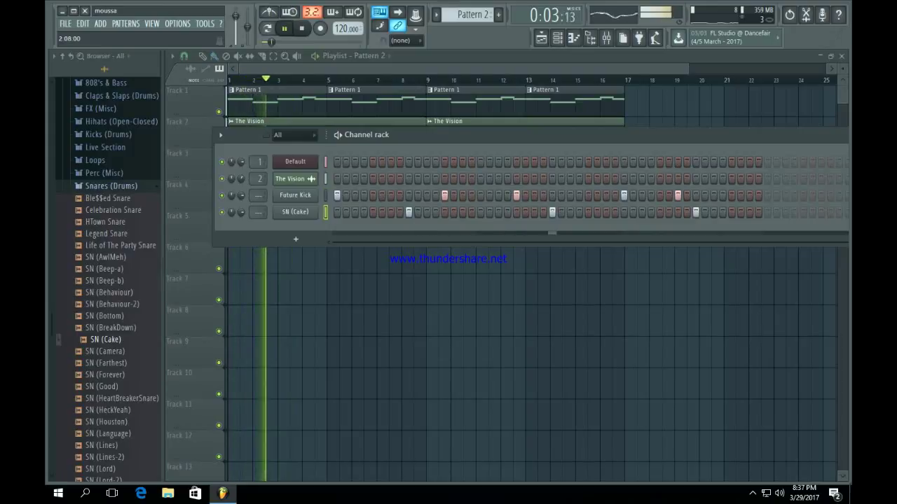
Step: Move the channel rack to reveal more steps, adding Future Kick on steps 45 and 53 and SN (Cake) on step 57
left_click(489, 162)
left_click_drag(488, 135, 399, 157)
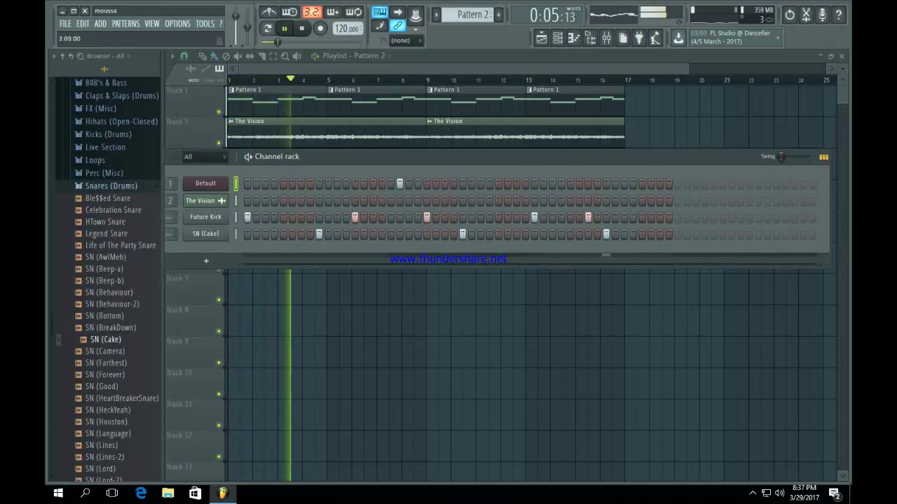
left_click_drag(624, 217, 634, 218)
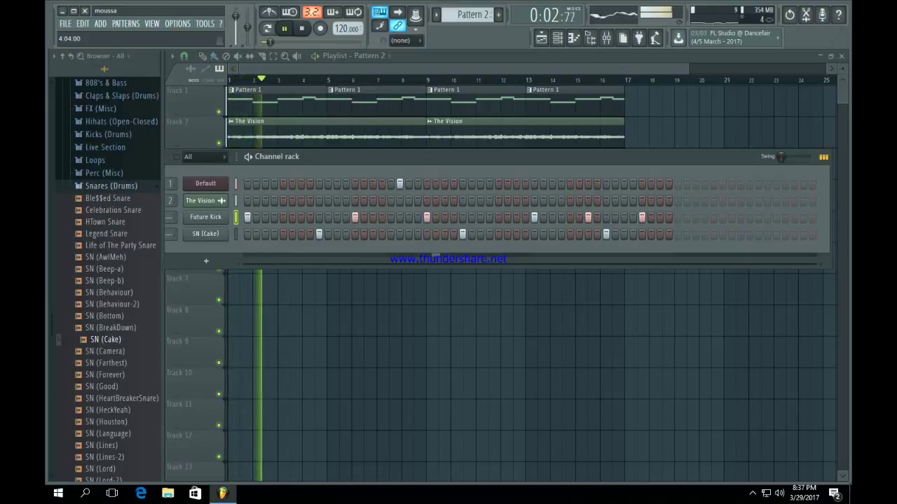
left_click(713, 217)
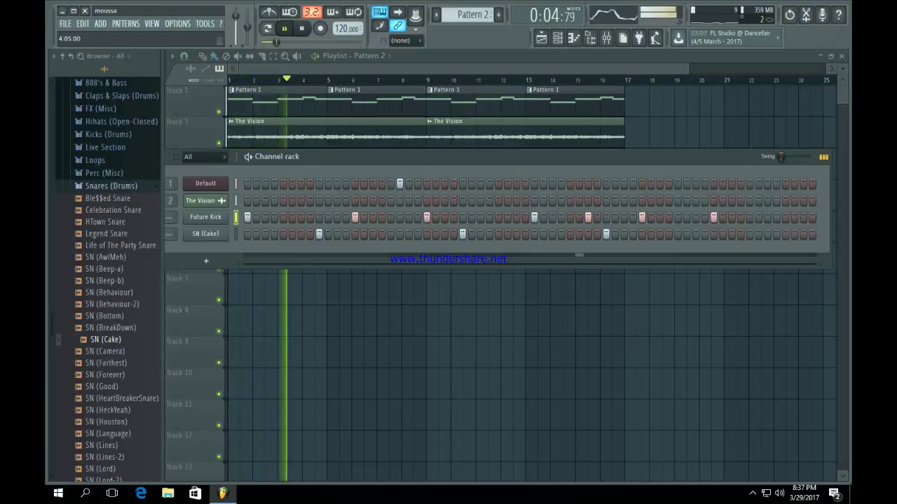
left_click(749, 234)
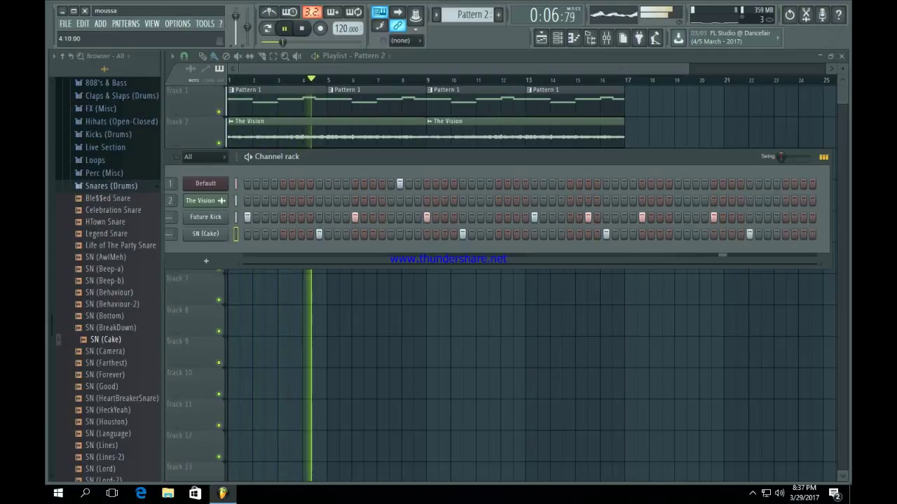
Step: Hide the channel rack and duplicate the Pattern 2 clip three times along Track 3 to fill bars 1 to 16
key("F6")
key("space")
left_click_drag(425, 227, 293, 166)
key("ctrl+b")
key("ctrl+b")
key("ctrl+b")
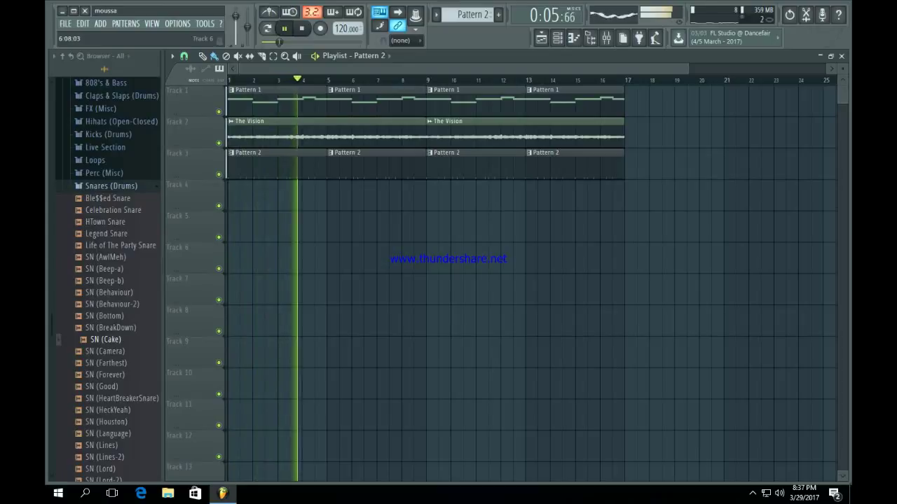
Step: Audition sounds in the kit's Perc (Misc) folder, including Maybach Ride, Double Open Hat and OX_HouseTom_, and stop the song playback
left_click(111, 186)
left_click(103, 173)
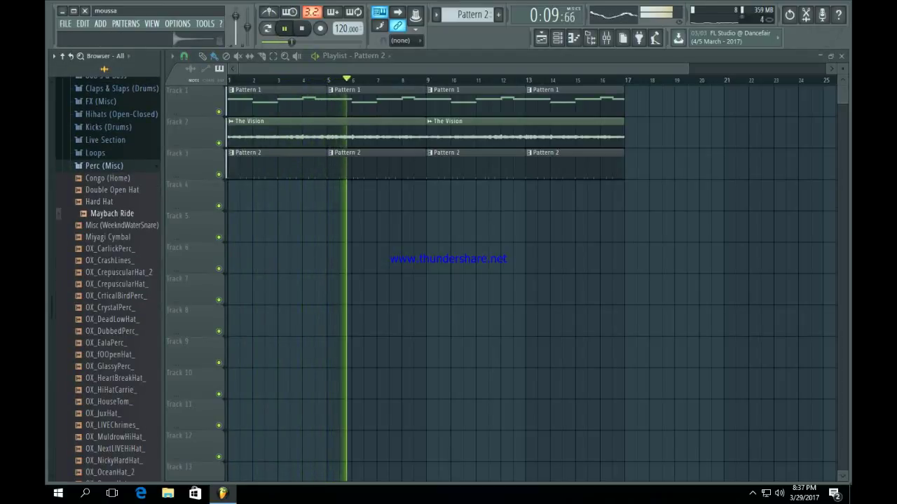
left_click(117, 190)
key("space")
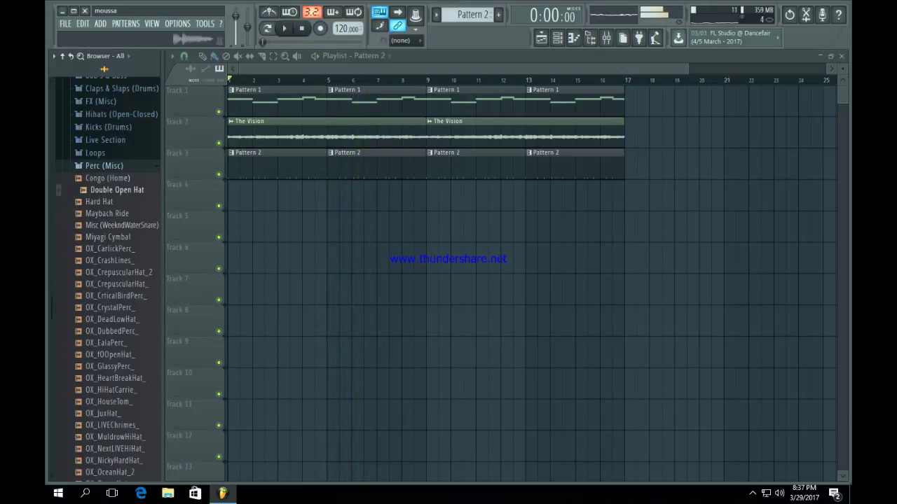
scroll(108, 280, "down", 4)
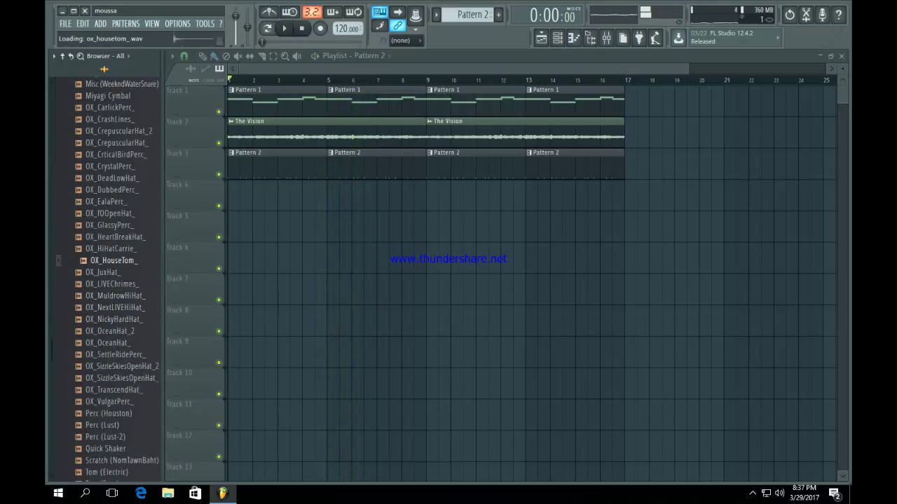
scroll(112, 318, "down", 2)
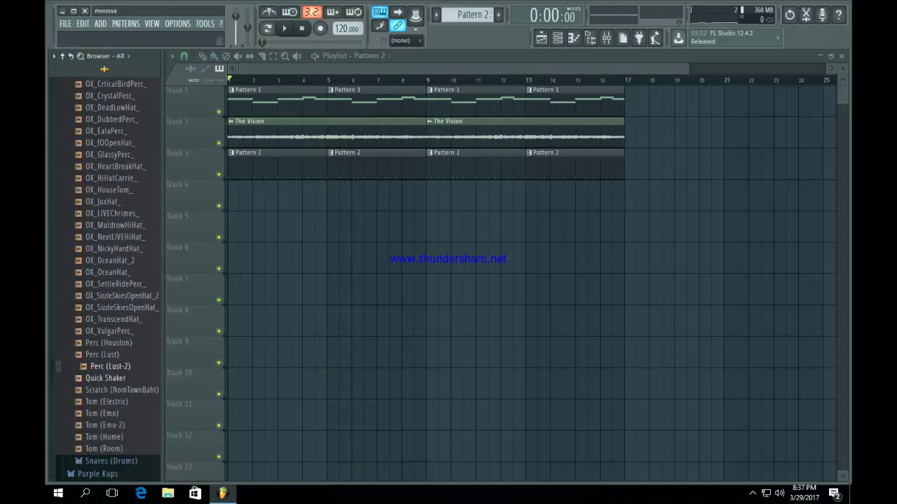
Step: Open Perc (Lust-2) in a new channel and close its settings
right_click(112, 366)
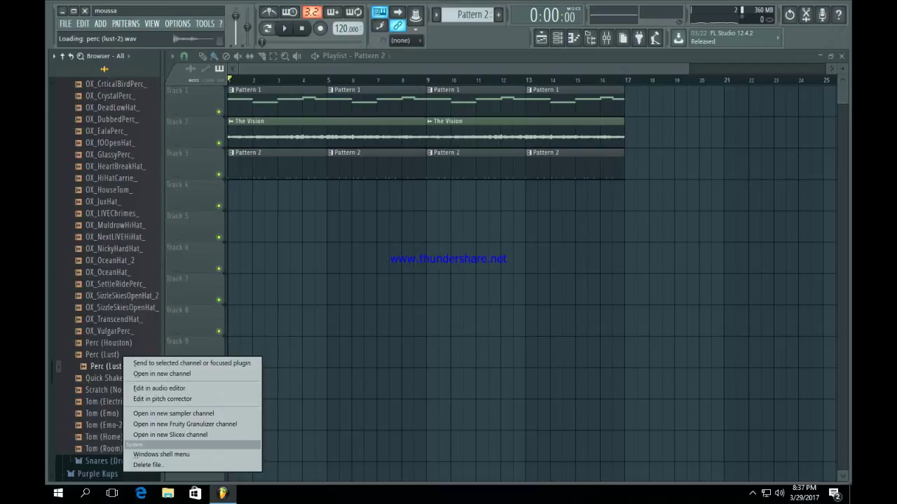
left_click(162, 374)
left_click(495, 123)
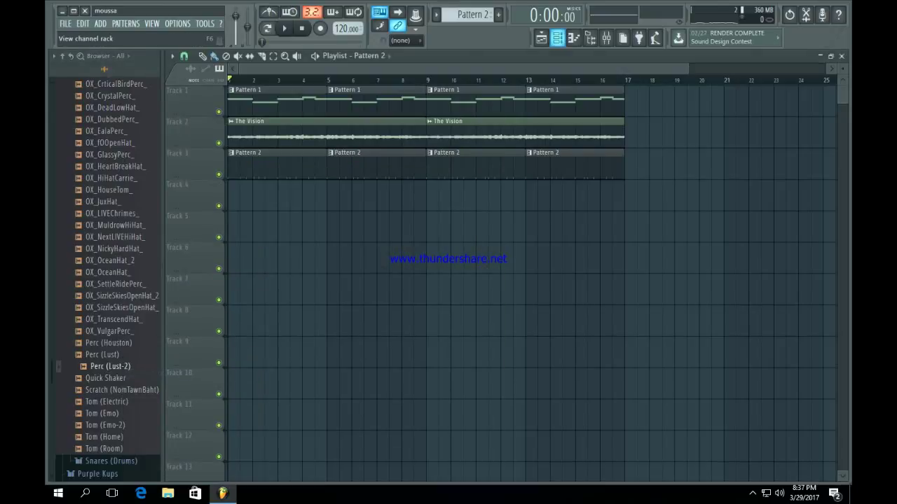
Step: Switch to the empty Pattern 3 and place its clips in Track 4 at bars 1 and 5
left_click(558, 38)
left_click(498, 15)
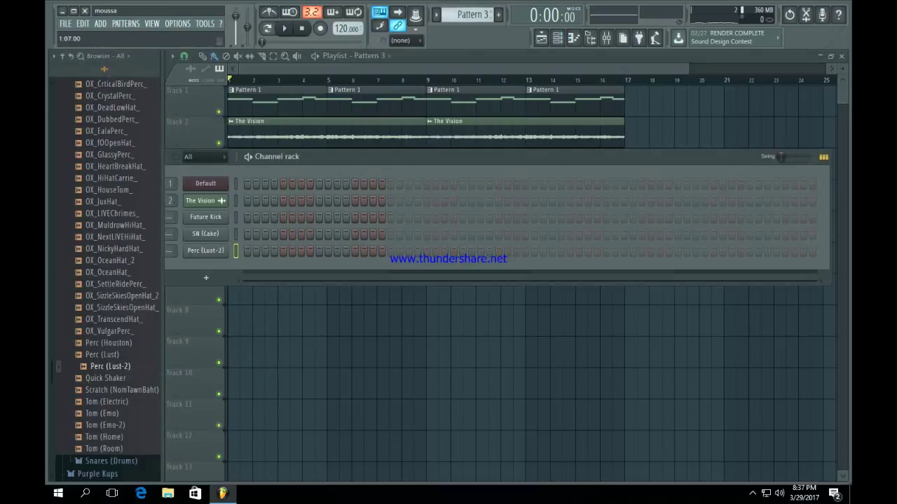
key("F6")
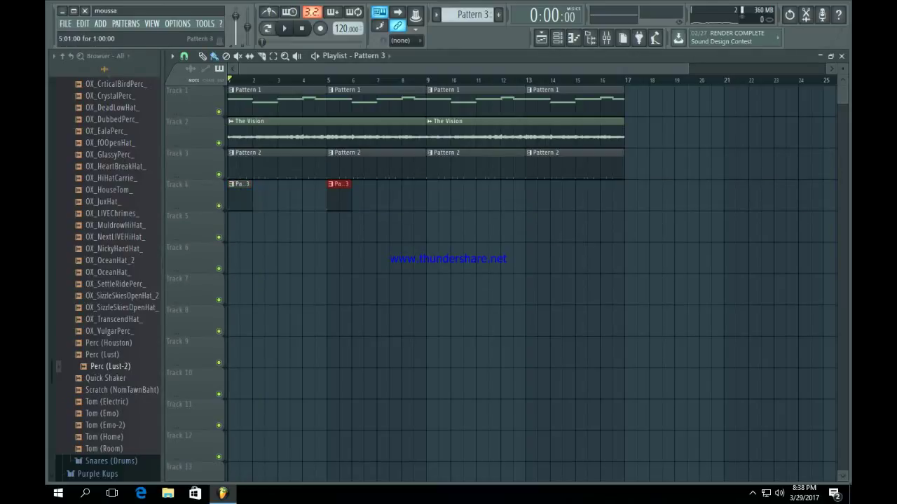
Step: Add a Perc (Lust-2) hit on step 1 of Pattern 3 and route that channel to mixer insert 3
key("F7")
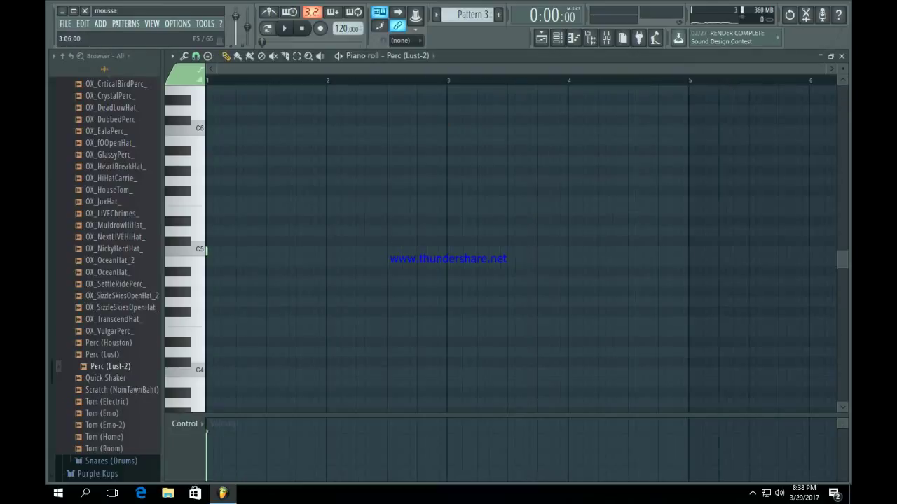
key("F5")
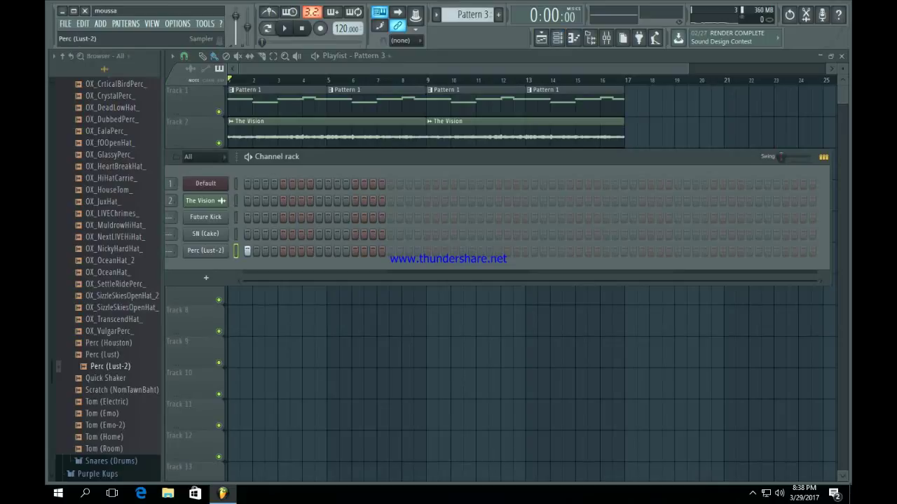
left_click(205, 251)
key("ctrl+l")
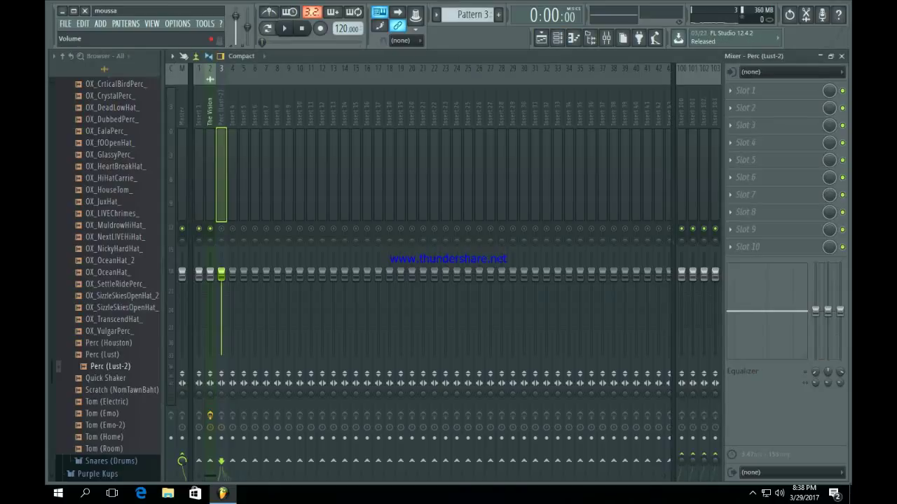
Step: Load Fruity Parametric EQ 2 in slot 1 of the Perc (Lust-2) insert, pull down its lowest band and close it
left_click(745, 91)
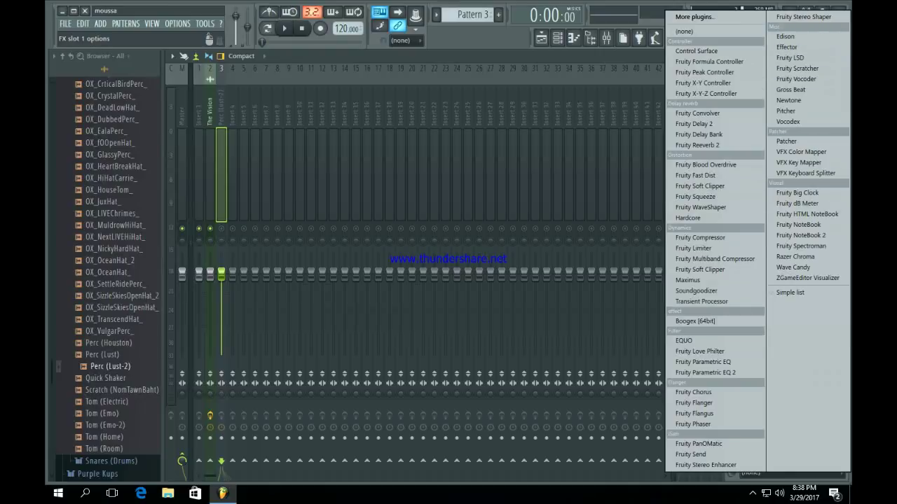
left_click(705, 373)
left_click_drag(223, 198, 243, 247)
left_click(513, 107)
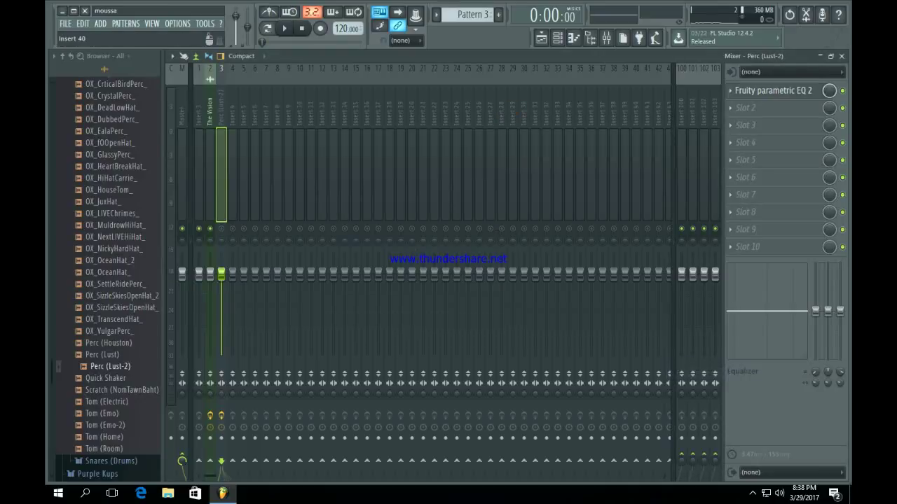
Step: Load Fruity Reeverb 2 in slot 2, adjust its low cut and decay, set the wet level to 74% and close it
left_click(747, 107)
left_click(701, 145)
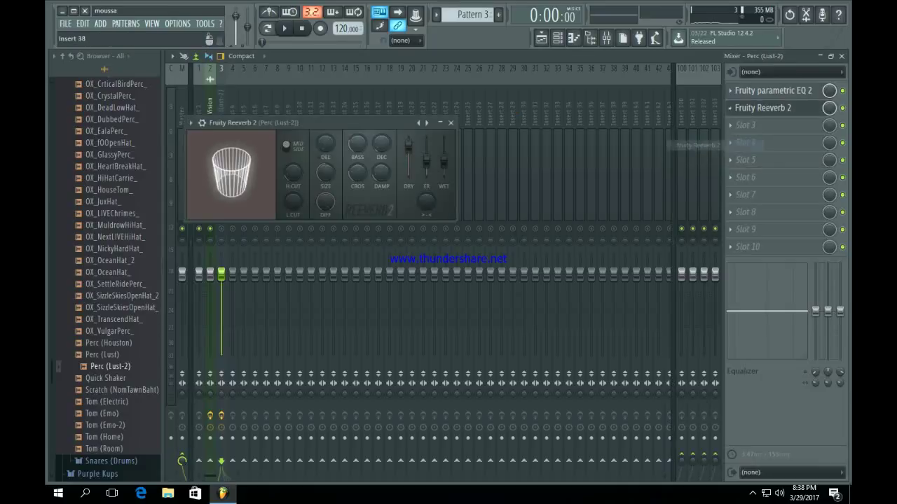
left_click_drag(293, 203, 293, 192)
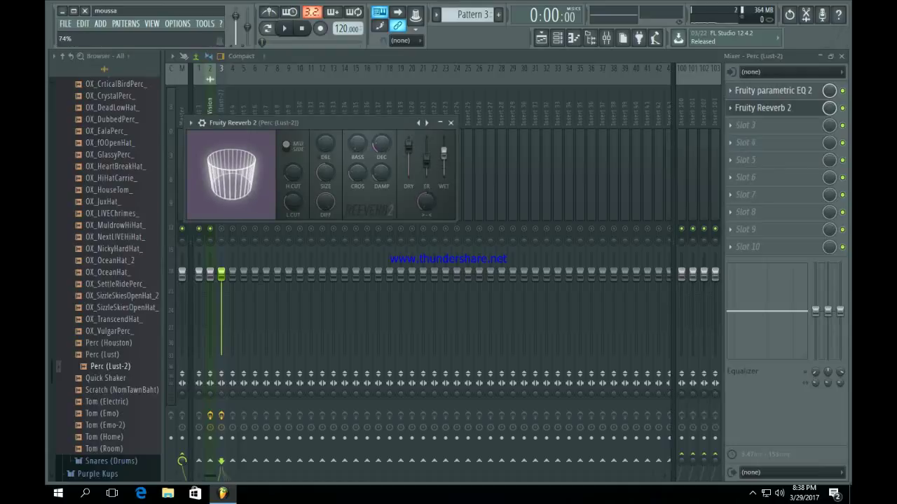
left_click(451, 123)
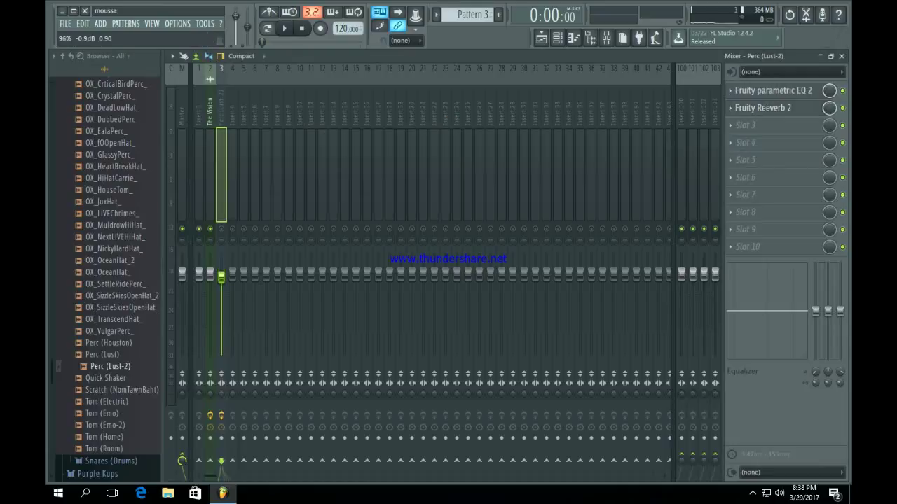
Step: Unsolo the Perc (Lust-2) mixer insert and play the arrangement in the playlist from the start
right_click(222, 229)
right_click(221, 229)
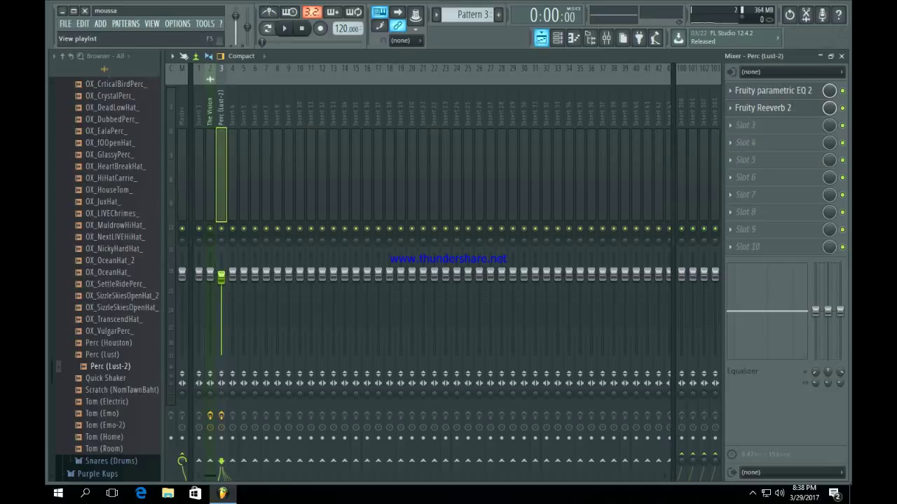
key("F5")
key("space")
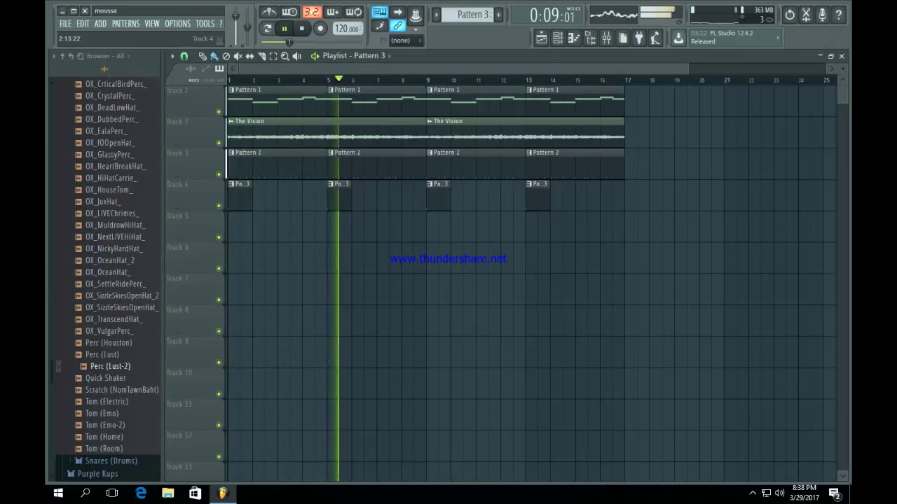
left_click(301, 28)
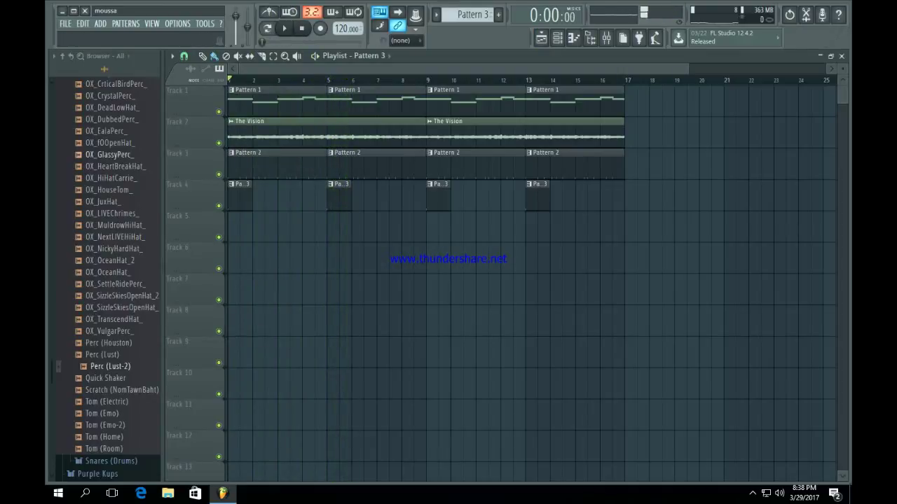
Step: Audition Cheez Live Hat, Ophat (Acoustic) and Bounce Hat from the OVO Drum Kit's Hihats folder, and play the arrangement for comparison
scroll(109, 280, "up", 8)
left_click(104, 237)
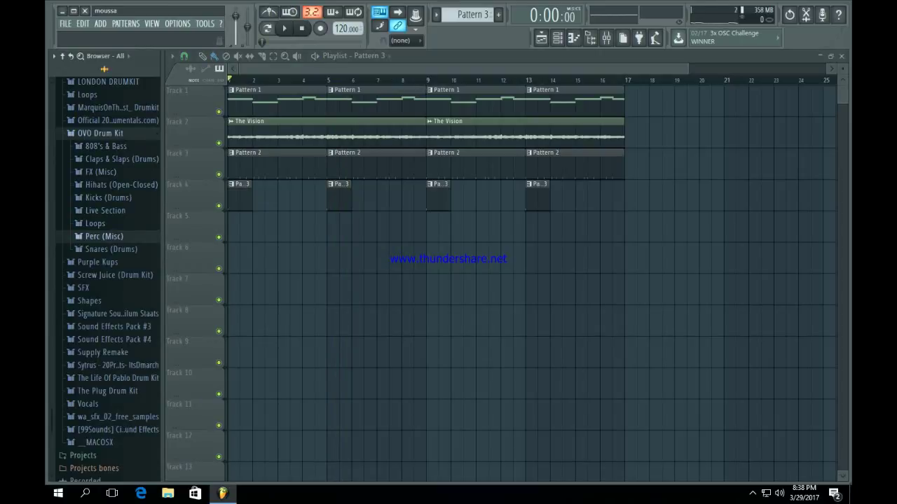
left_click(112, 250)
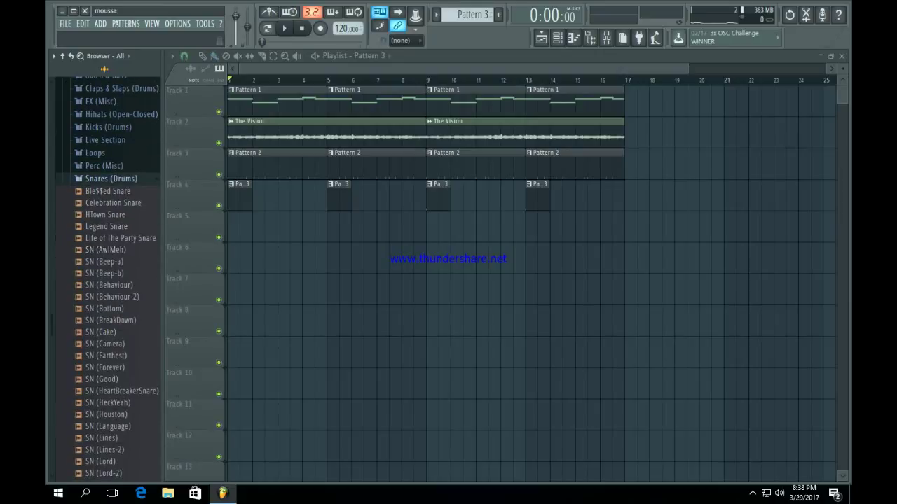
left_click(112, 179)
scroll(111, 180, "up", 2)
left_click(118, 185)
left_click(112, 208)
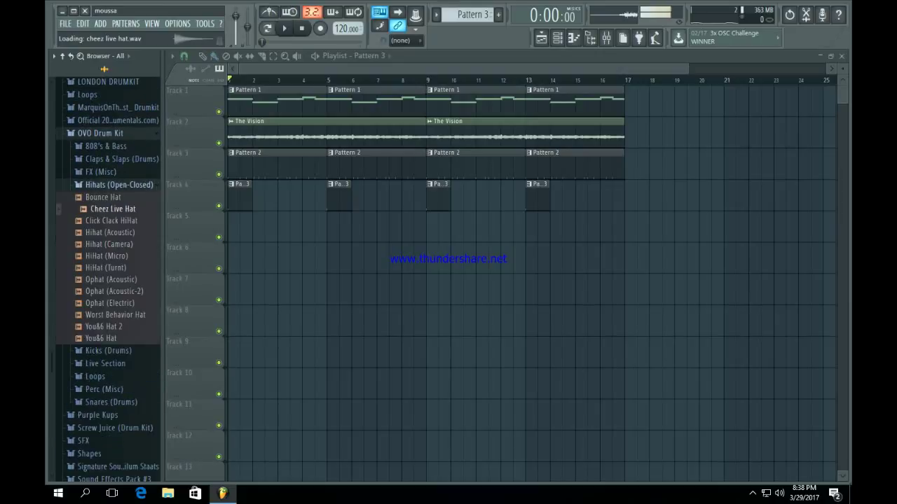
left_click(108, 198)
left_click(111, 279)
left_click(107, 197)
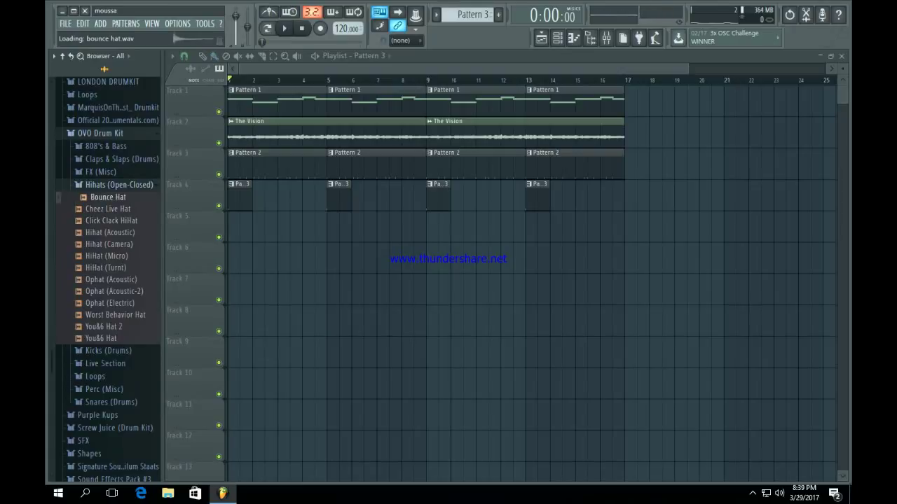
key("space")
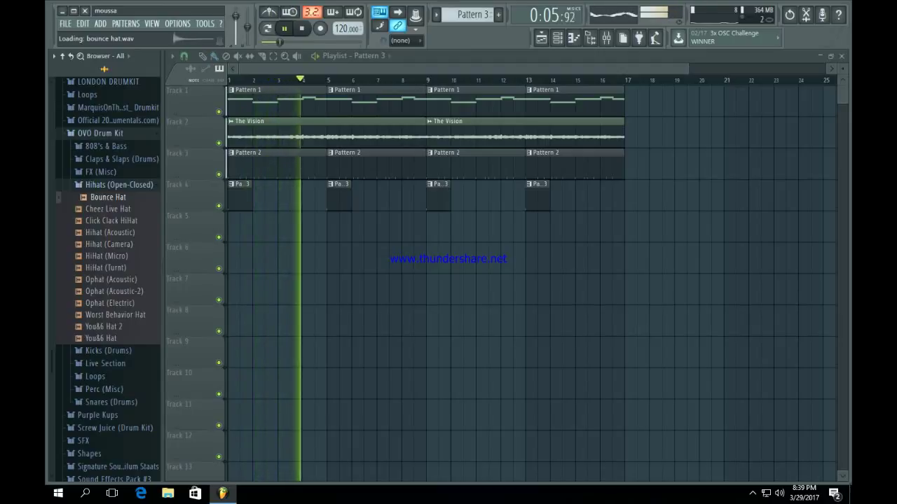
key("space")
Step: Open Bounce Hat in a new channel and select Resample as its time stretching mode
right_click(122, 191)
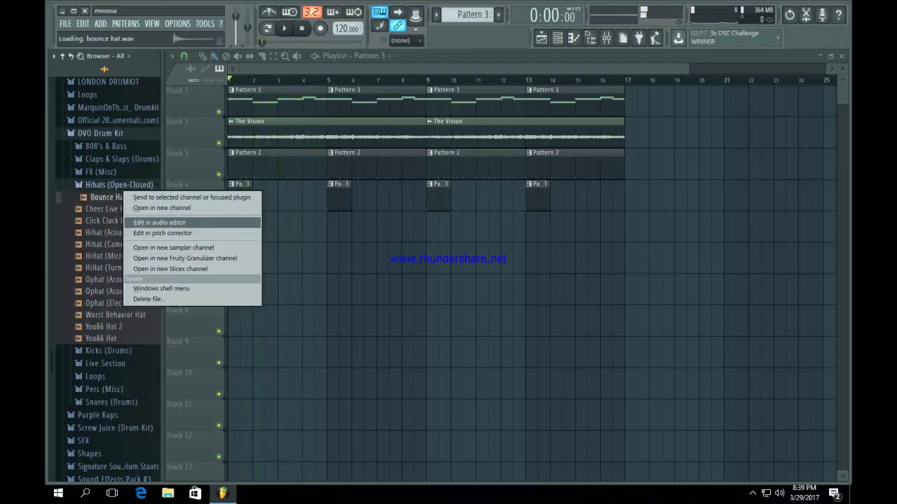
left_click(162, 209)
left_click(479, 198)
left_click(471, 218)
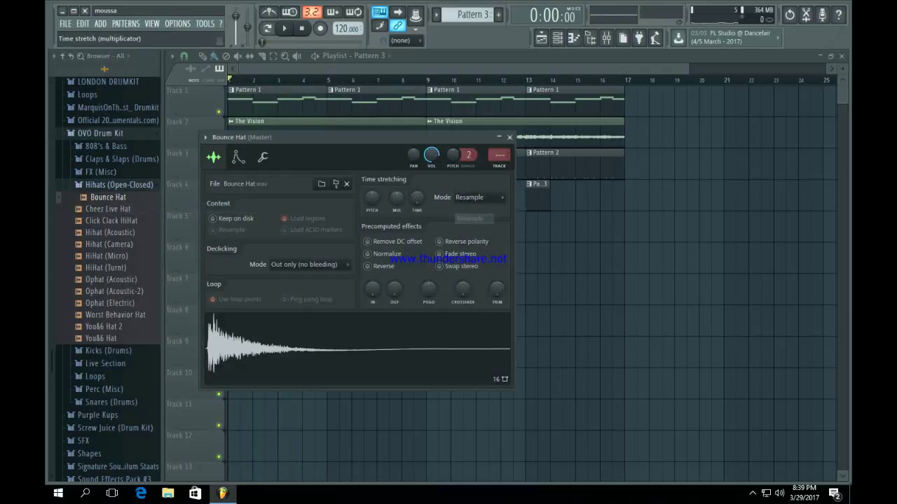
right_click(419, 202)
left_click(443, 209)
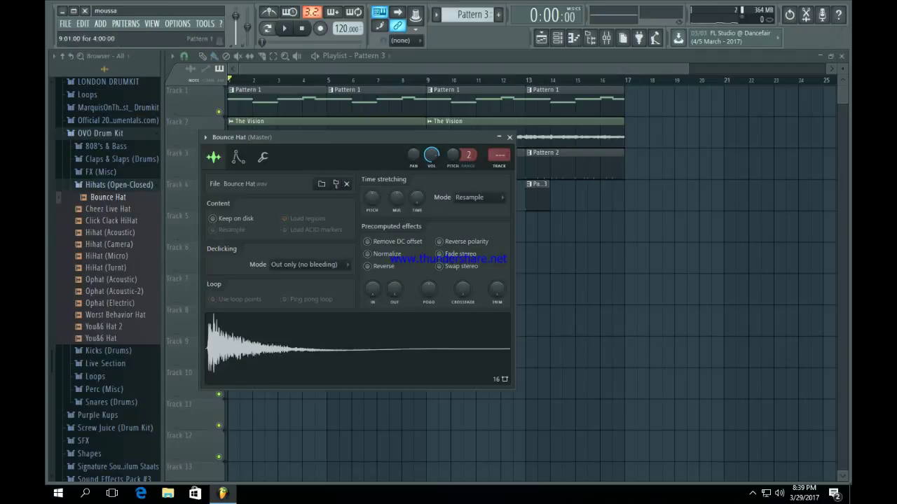
Step: In empty Pattern 4, program a two-bar Bounce Hat line on every second step, adding a hit on step 2 and leaving out step 5
left_click(541, 37)
left_click(557, 38)
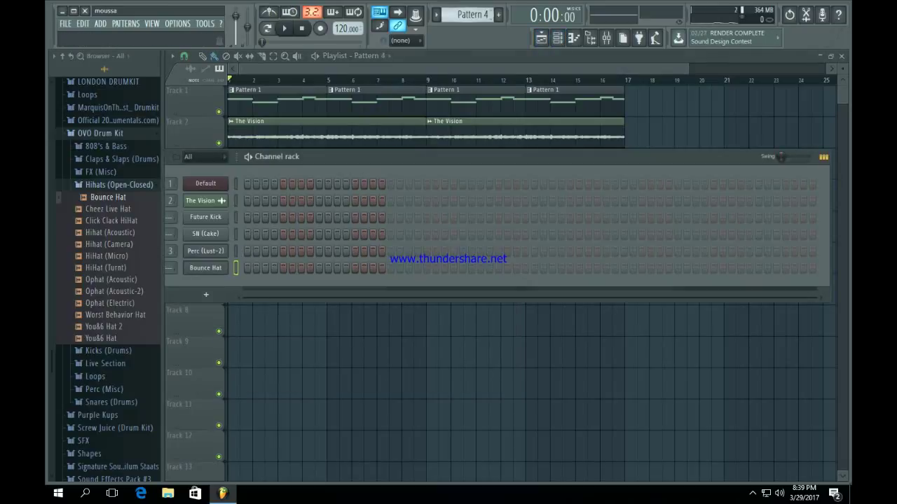
right_click(242, 268)
left_click(351, 304)
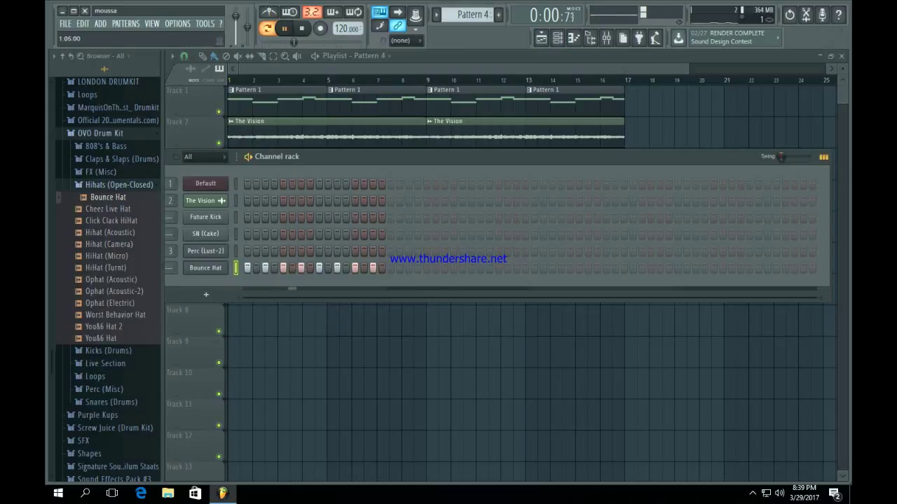
left_click_drag(266, 157, 357, 149)
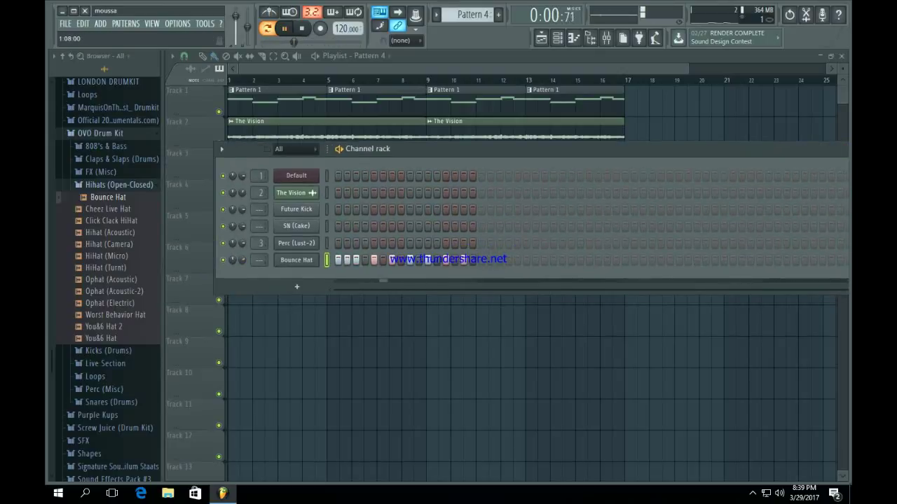
left_click(482, 260)
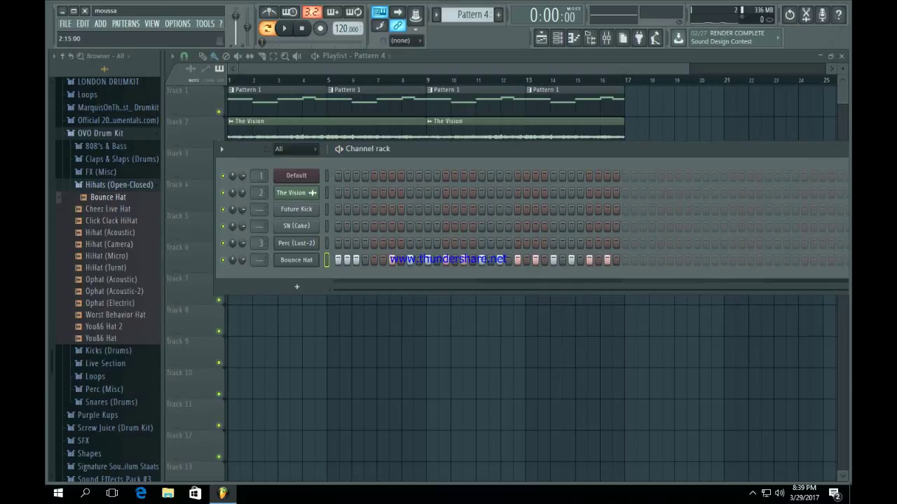
Step: Open the Bounce Hat pattern in the piano roll, zoom in on its two bars and audition it
right_click(316, 257)
left_click(344, 260)
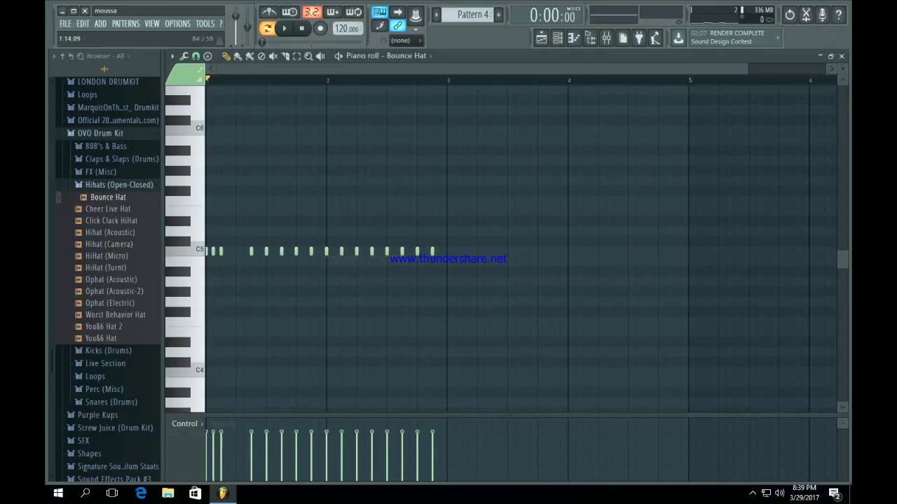
left_click_drag(747, 69, 551, 69)
left_click_drag(426, 79, 411, 79)
key("space")
key("space")
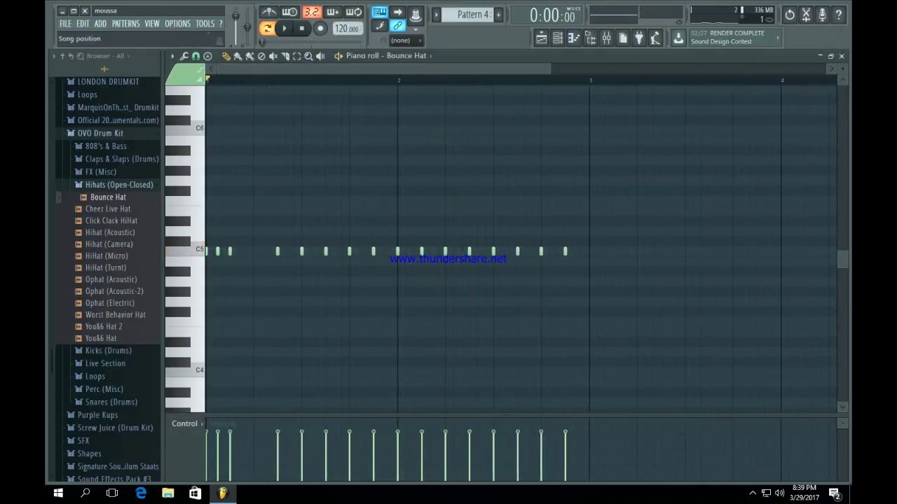
key("space")
key("space")
Step: Change the piano roll's snap setting to allow closely spaced hat notes
double_click(350, 251)
key("Escape")
left_click(195, 56)
left_click(214, 174)
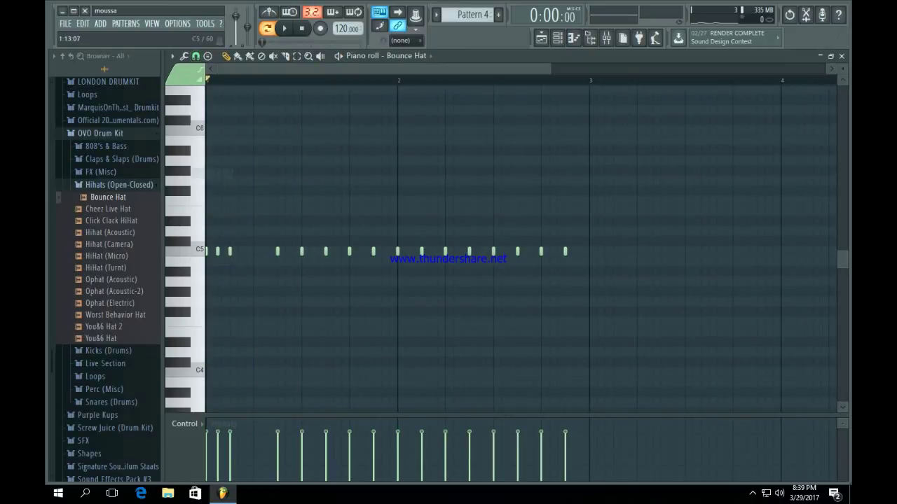
Step: Try different spacings of extra C5 hat notes over the last beat of bar 1 and audition them
left_click(366, 251)
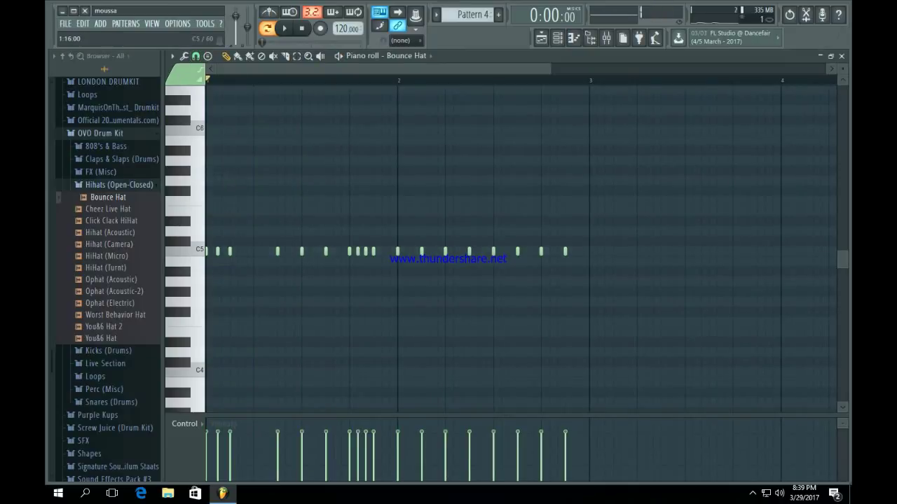
left_click(381, 250)
key("space")
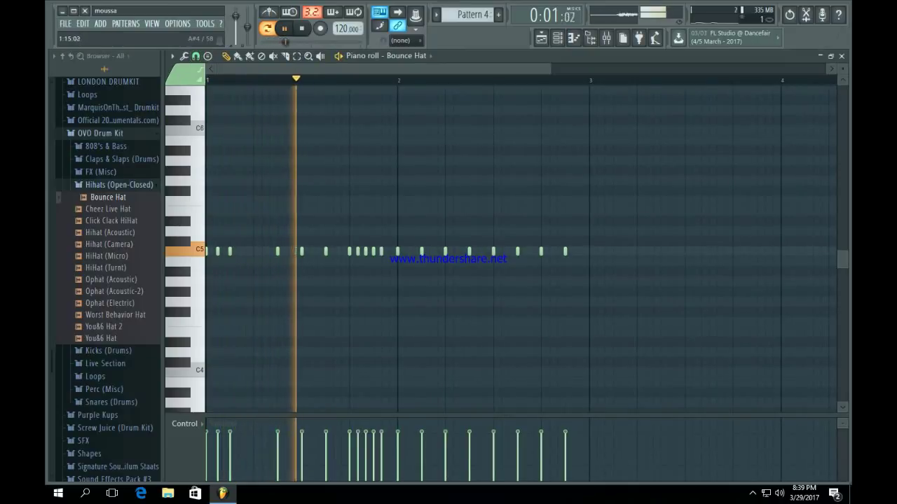
key("space")
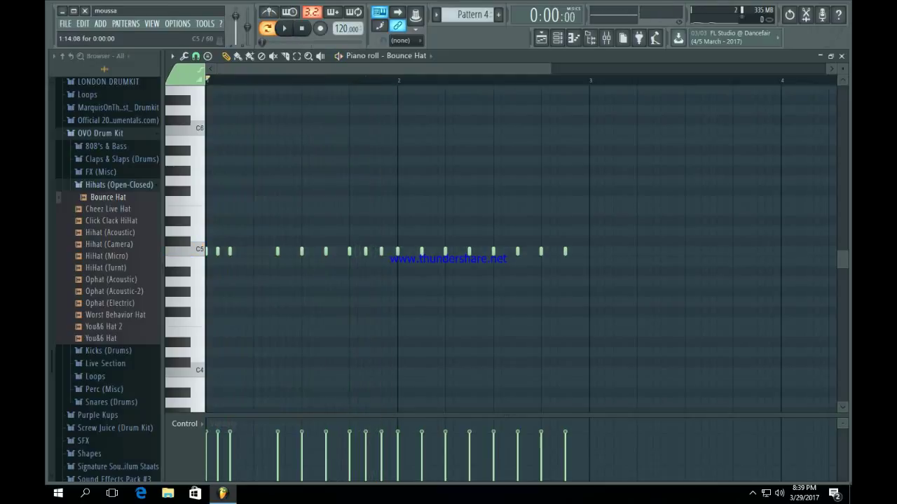
key("space")
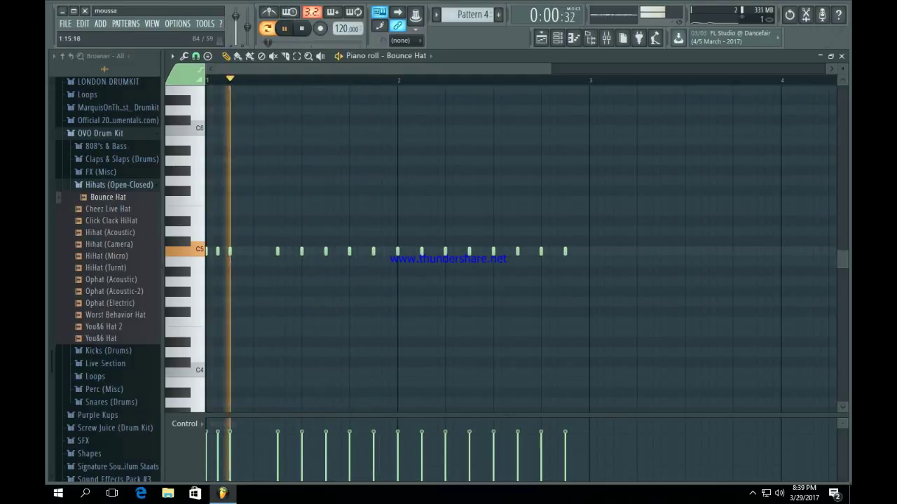
key("space")
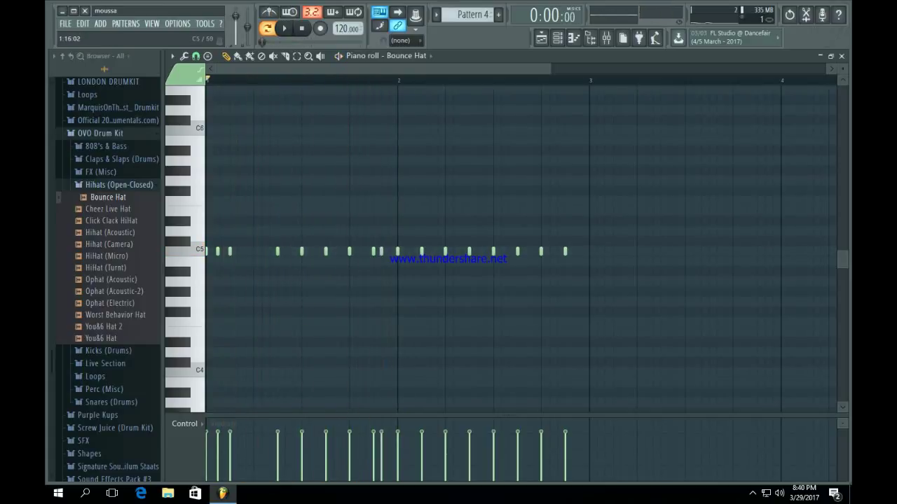
Step: Finish a short roll of closely spaced C5 hat notes leading into bar 2 and play it back
left_click(389, 251)
key("space")
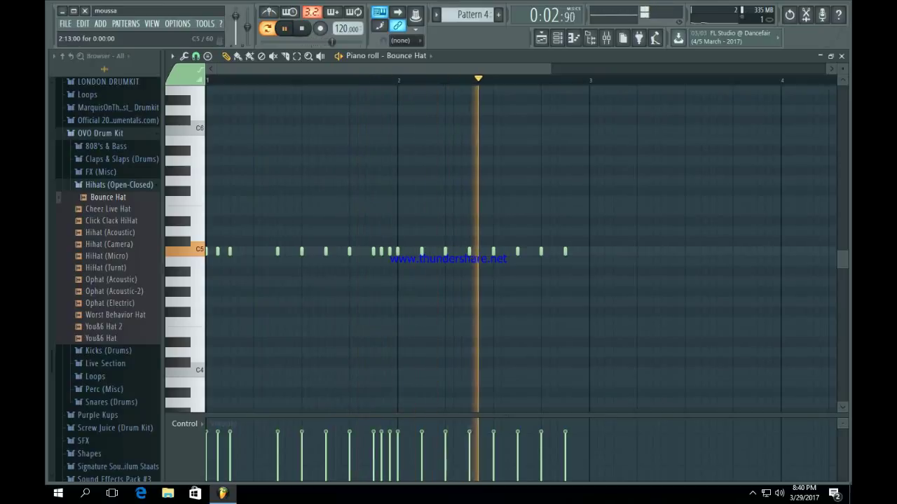
key("space")
Step: Move the last two hat notes of bar 2 closer to bar 3 and slightly lower the velocity of selected hits
left_click_drag(541, 251, 582, 250)
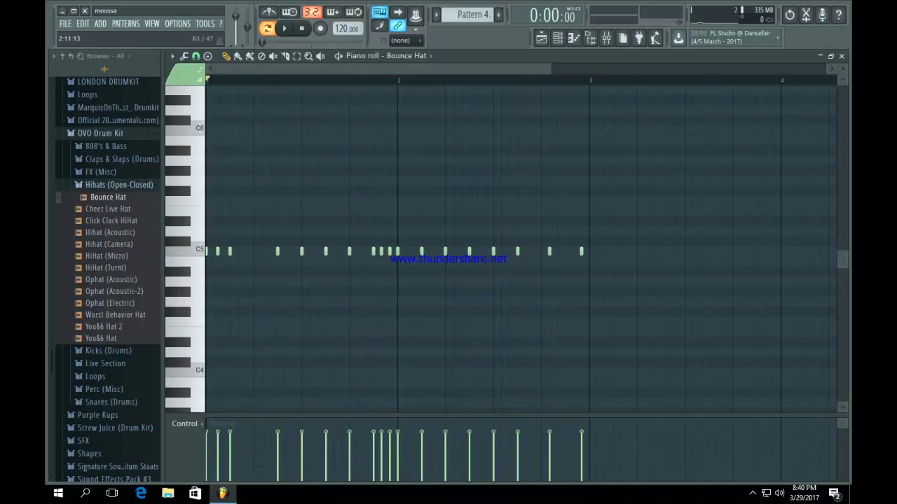
left_click_drag(421, 415, 421, 194)
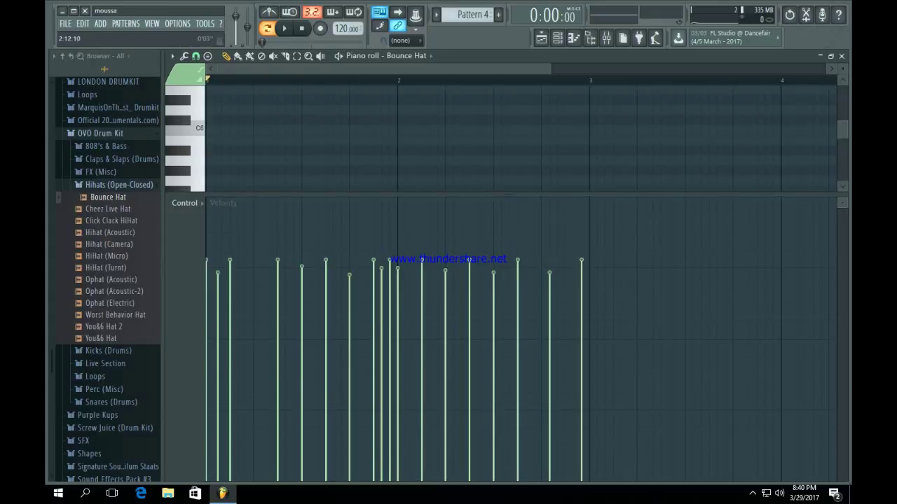
Step: Fill Track 5 of the playlist with back-to-back Pattern 4 clips from bar 1 through bar 16
left_click(541, 38)
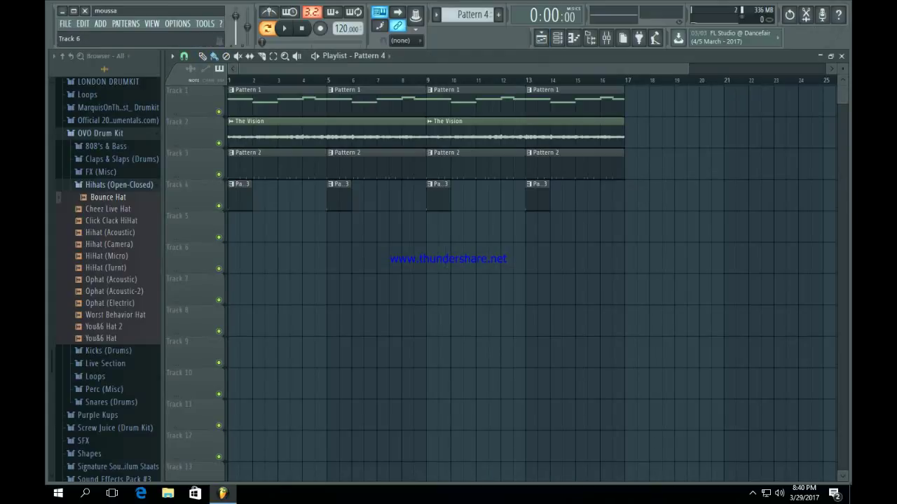
mouse_move(231, 217)
left_mouse_down()
mouse_move(252, 226)
mouse_move(590, 217)
left_mouse_up()
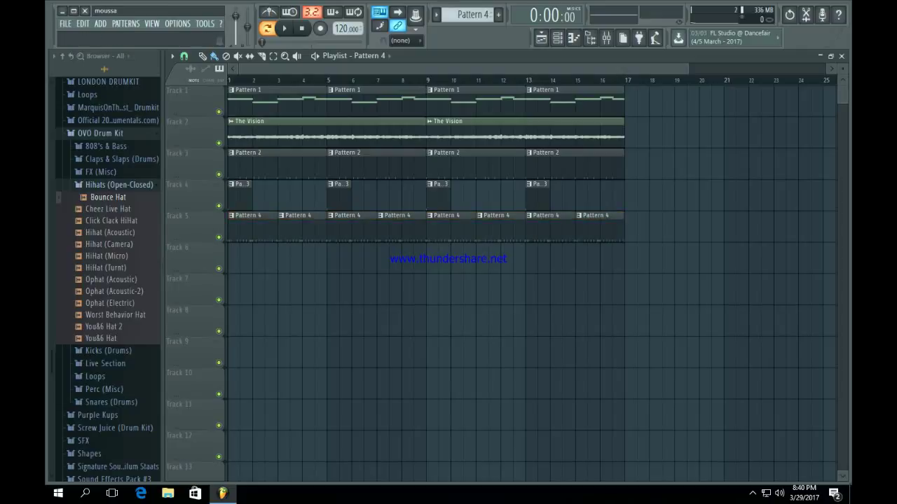
Step: Switch to song mode and play the arrangement with the hi-hat clips past bar 9
left_click(557, 38)
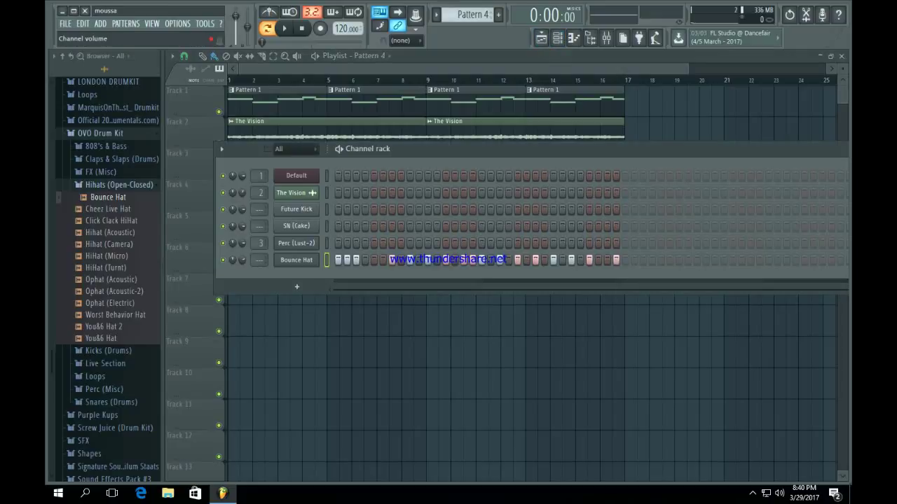
left_click(541, 38)
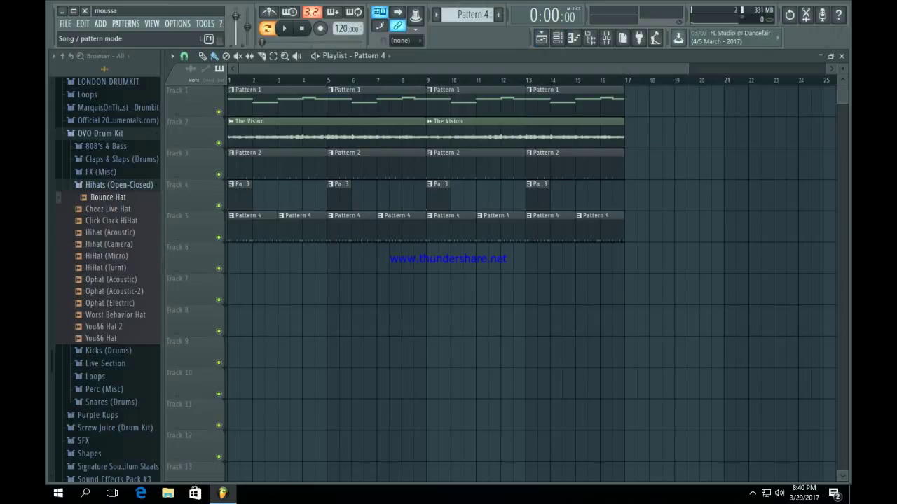
key("space")
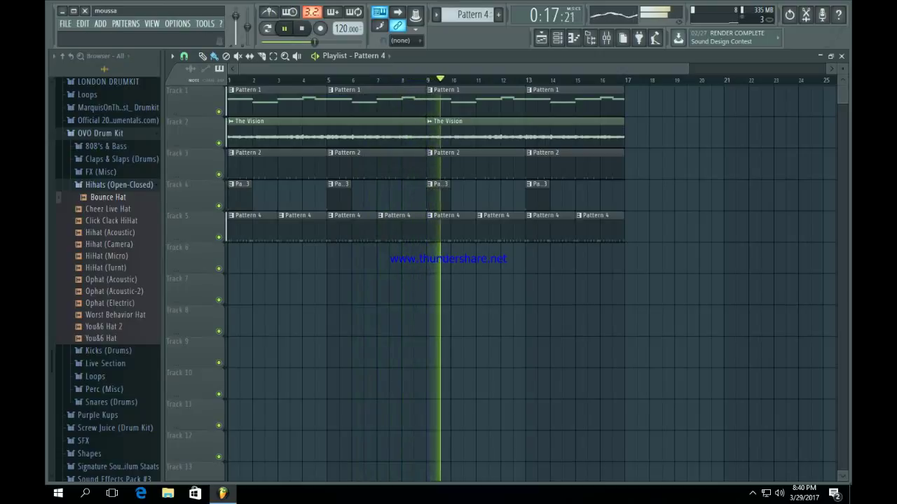
key("space")
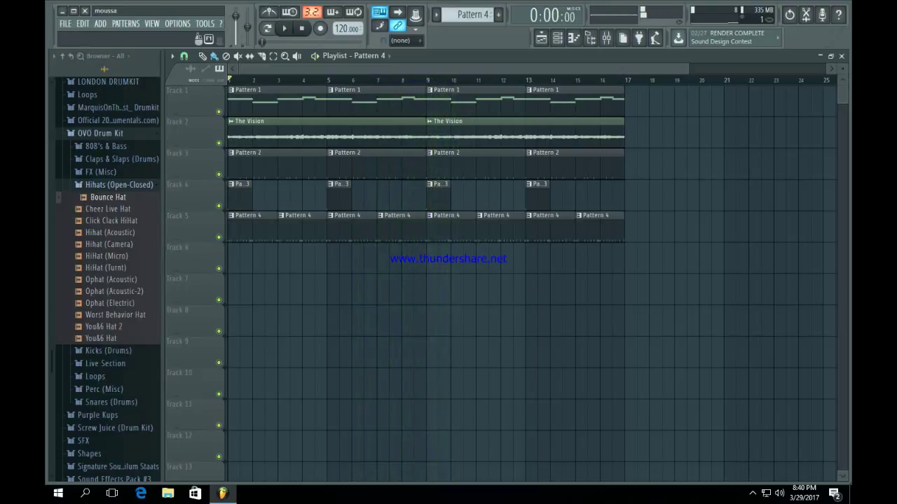
Step: Switch to empty Pattern 5 and add a Morphine synth channel
left_click(558, 37)
left_click(499, 15)
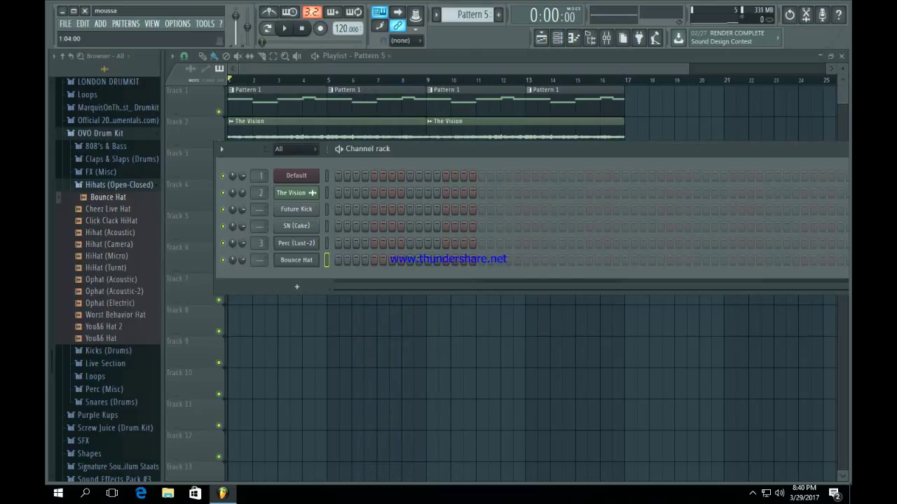
left_click(296, 287)
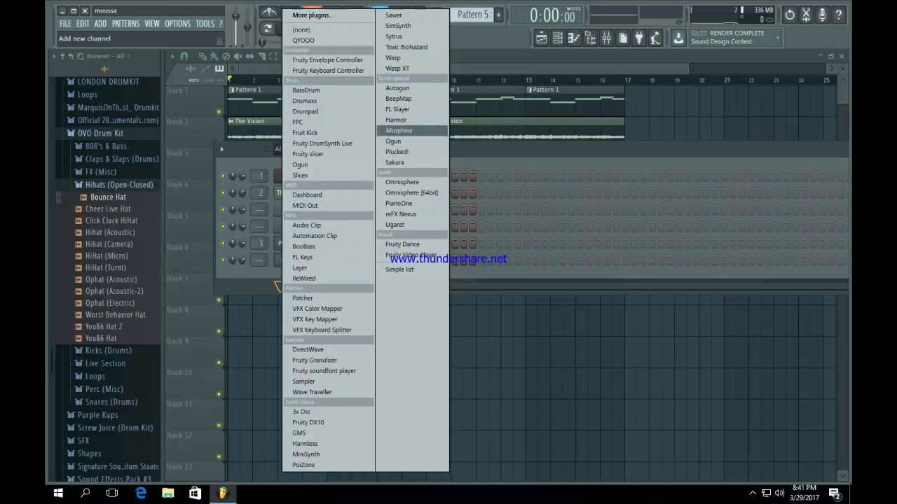
left_click(398, 130)
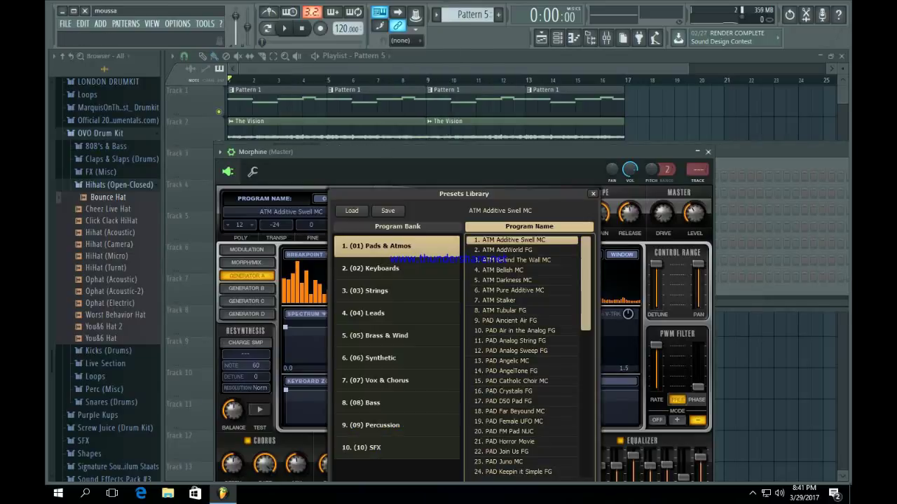
Step: Try presets from Morphine's Leads and Strings banks and load WND Pan Pipes NUC from the Brass & Wind bank
left_click(382, 313)
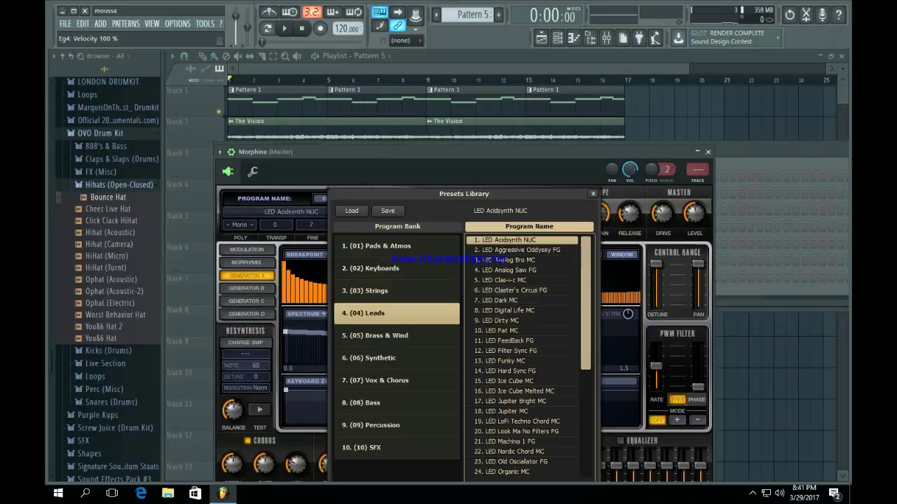
left_click(382, 291)
left_click(519, 412)
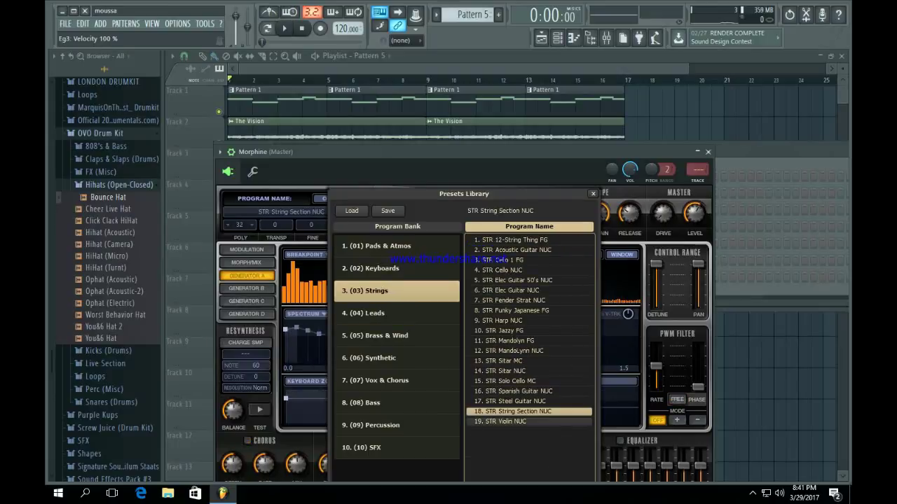
left_click(382, 336)
left_click(513, 370)
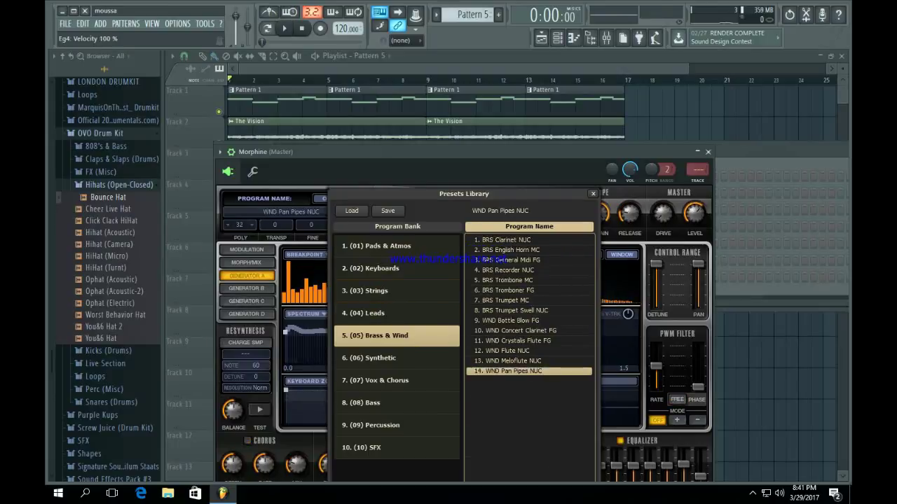
left_click(592, 194)
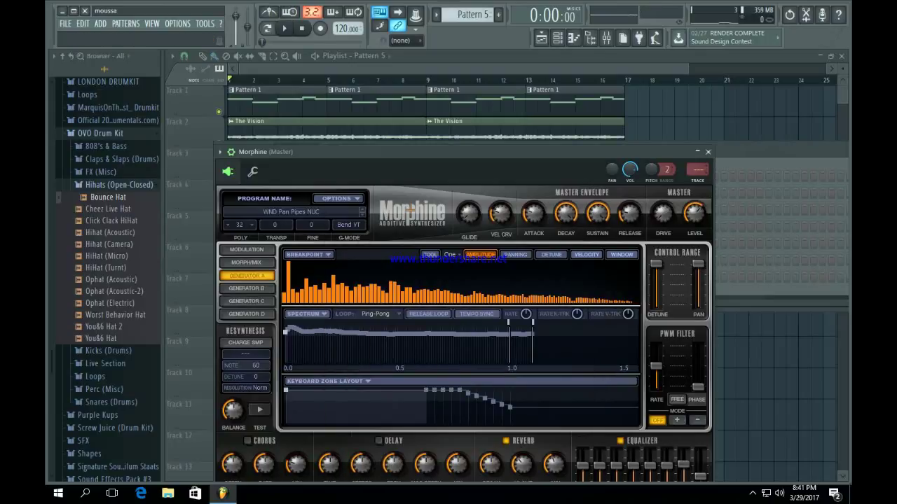
Step: Audition the Morphine pan pipes sound on its own and over the playing arrangement
left_click_drag(455, 152, 447, 99)
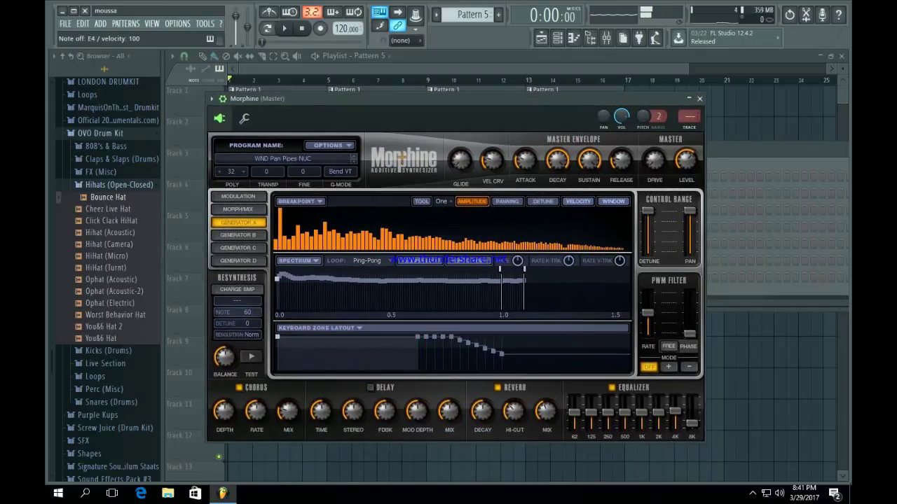
key("h")
left_click(699, 99)
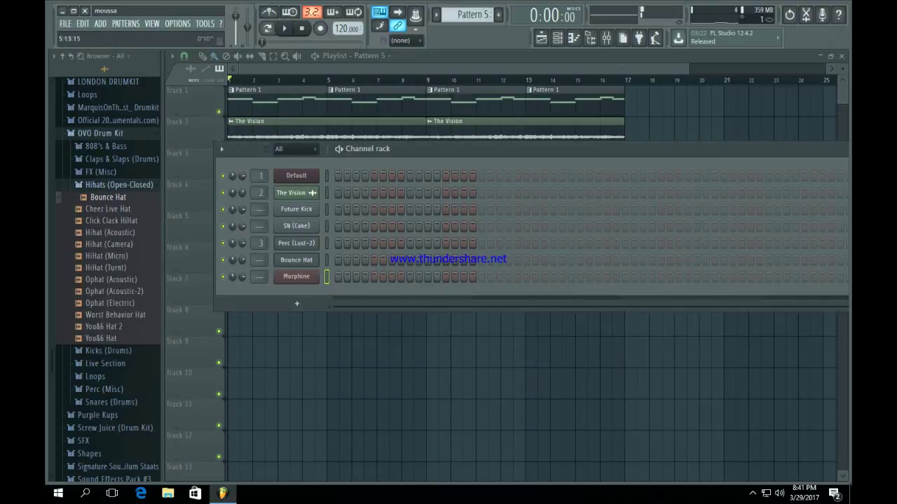
key("space")
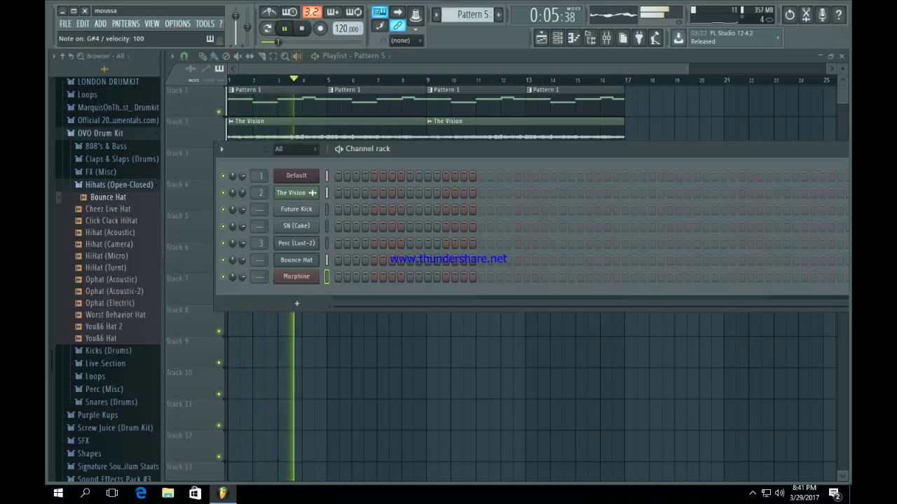
key("space")
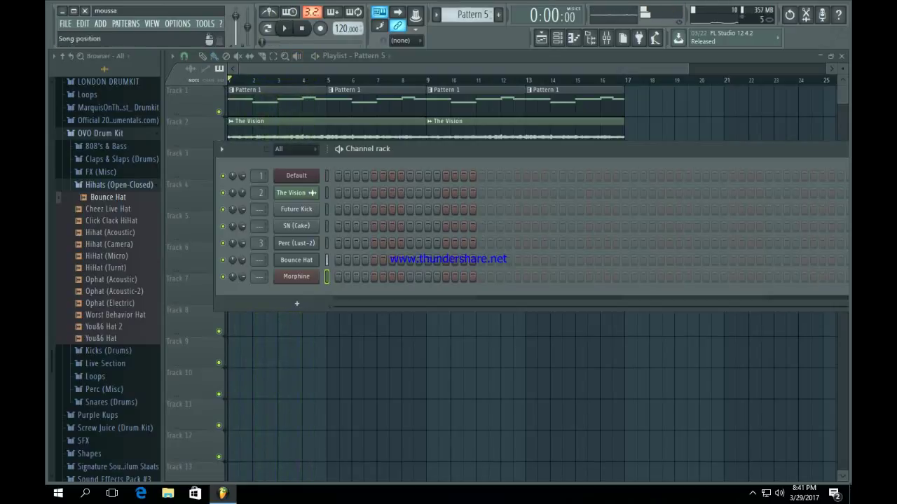
Step: Copy the Default channel's melody from Pattern 1 into the Morphine channel of Pattern 5 and switch to pattern mode
key("KP_Subtract")
key("minus")
key("minus")
key("minus")
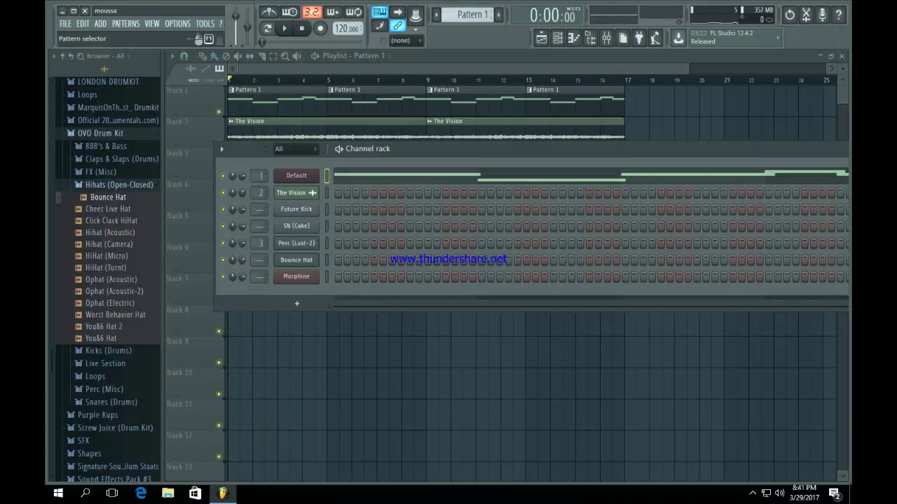
scroll(472, 15, "down", 3)
key("KP_Add")
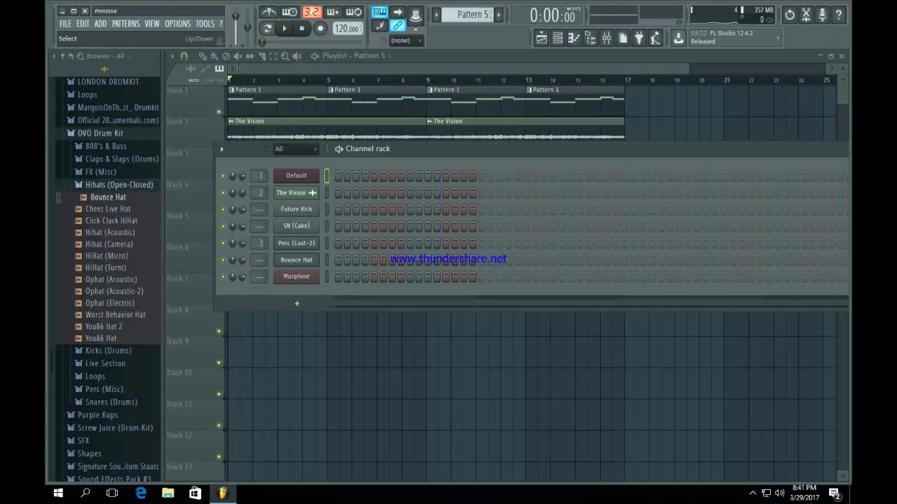
left_click(326, 277)
key("ctrl+v")
left_click(267, 29)
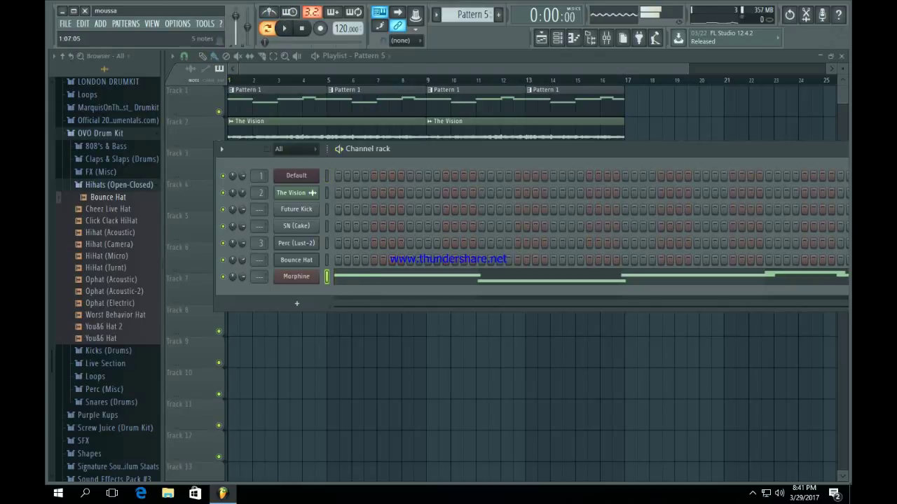
Step: Open the pasted Morphine melody in the piano roll with all four bars in view
left_click(386, 277)
left_click_drag(424, 195, 422, 444)
left_click_drag(467, 69, 827, 69)
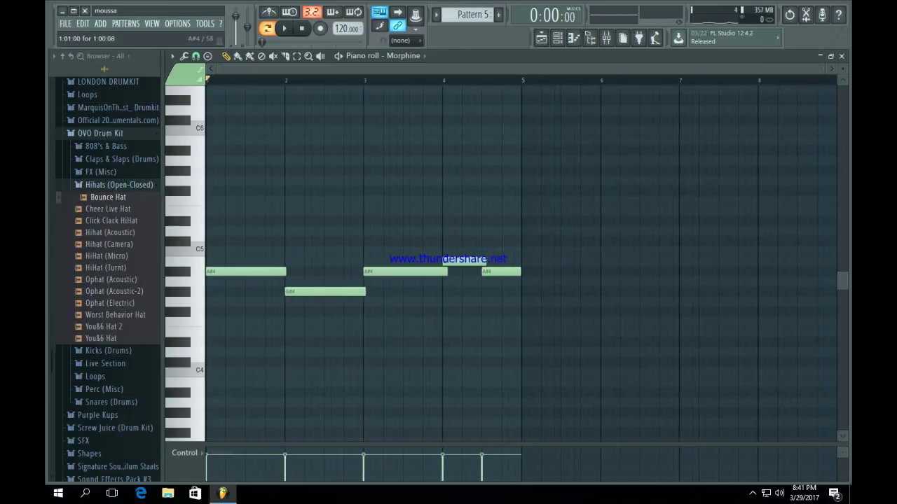
Step: Try a bar 1 melody of one-beat notes A#4, G#4, A#4 and F#4 and play it back
left_click_drag(284, 272, 229, 274)
left_click(230, 292)
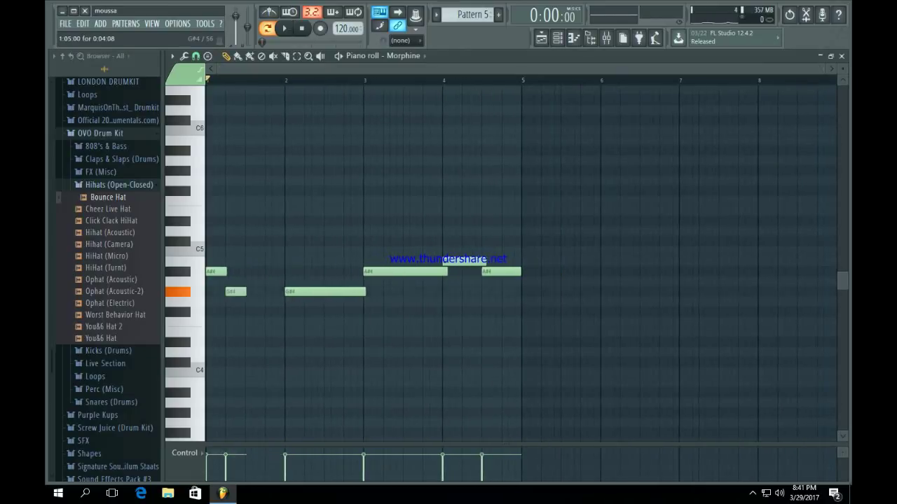
left_click(249, 271)
left_click(269, 312)
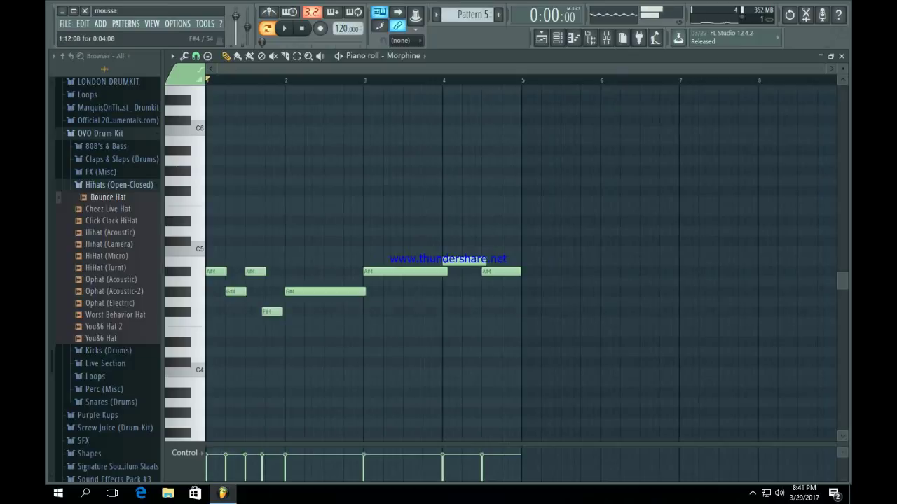
key("space")
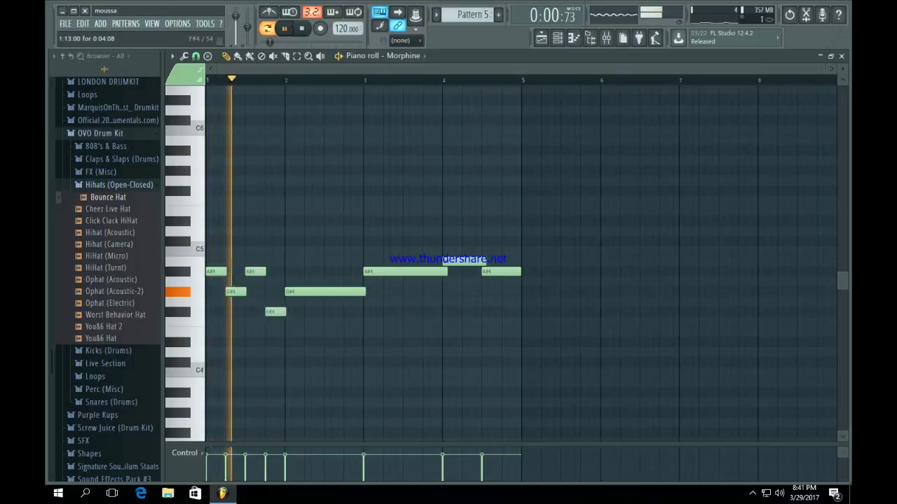
key("space")
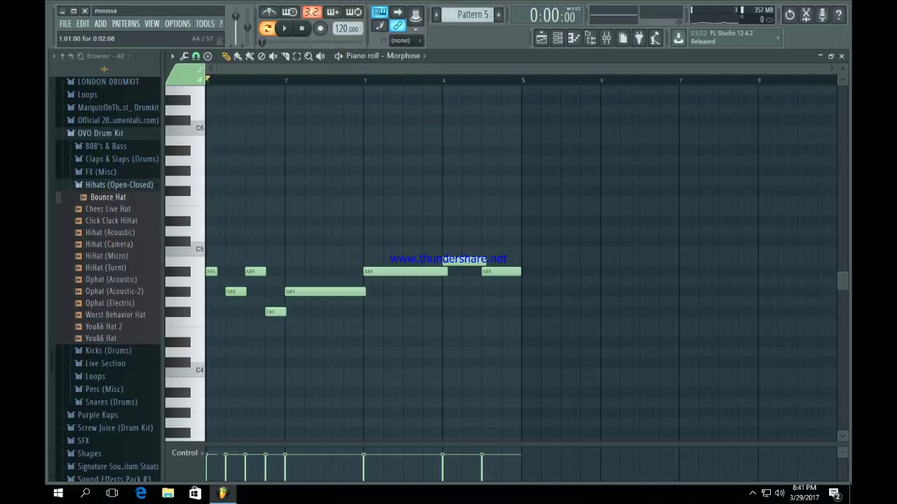
Step: Replace the one-beat notes of bar 1 with half-beat notes A#4, G#4, F#4 and G#4, playing back to check
left_click(217, 291)
right_click(235, 292)
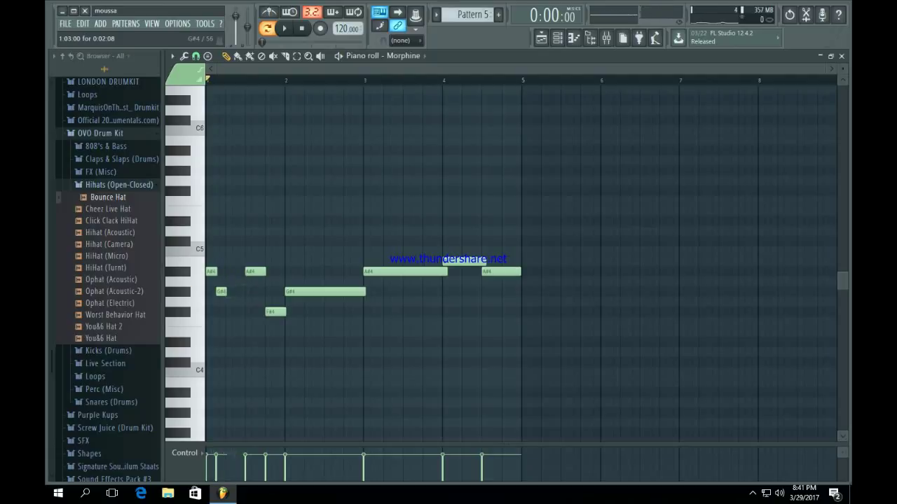
key("space")
key("space")
right_click(255, 271)
left_click(247, 311)
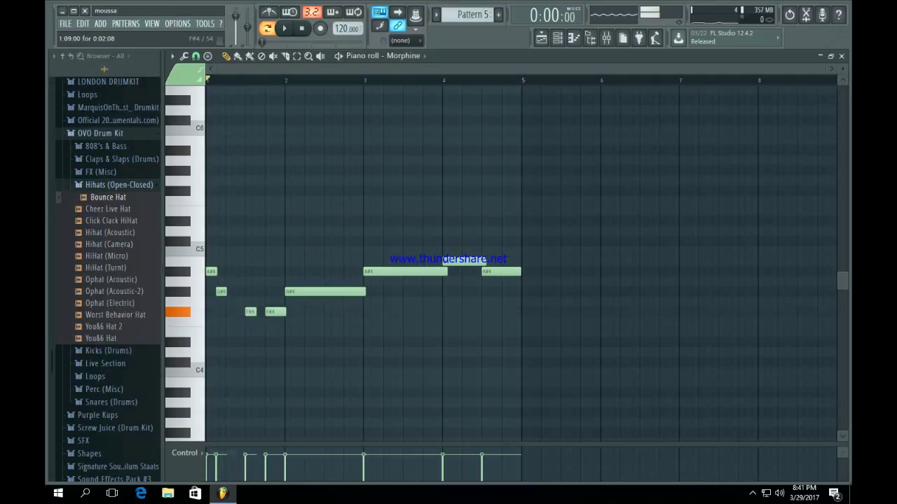
right_click(276, 312)
left_click(256, 292)
key("space")
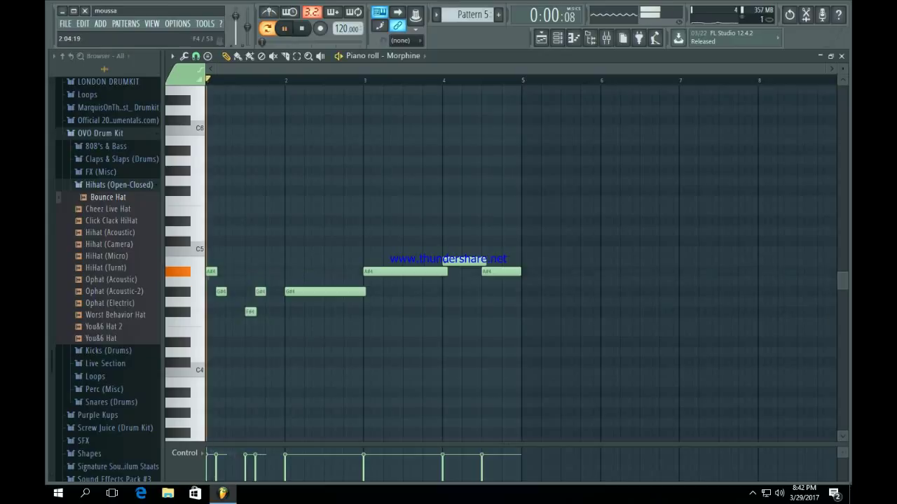
Step: Replace the long G#4 in bar 2 with short G#4, A#4, G#4 and B4 notes and play the result
right_click(289, 291)
key("space")
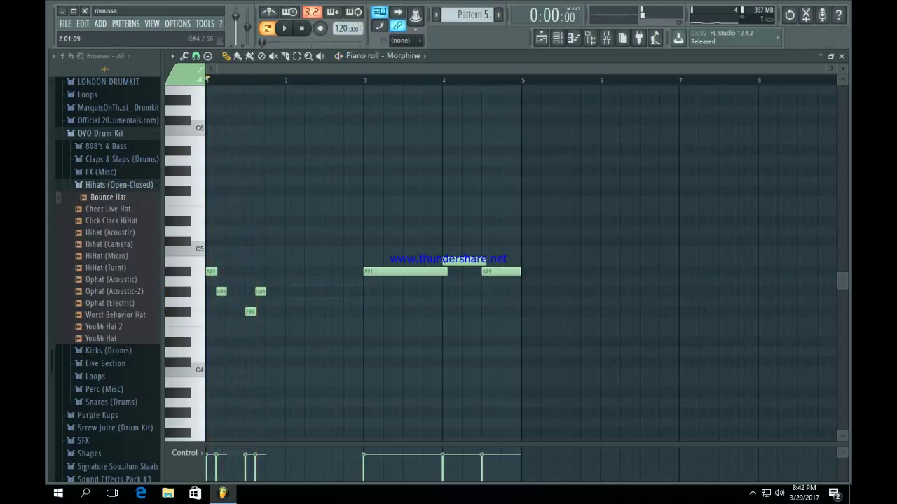
left_click(288, 292)
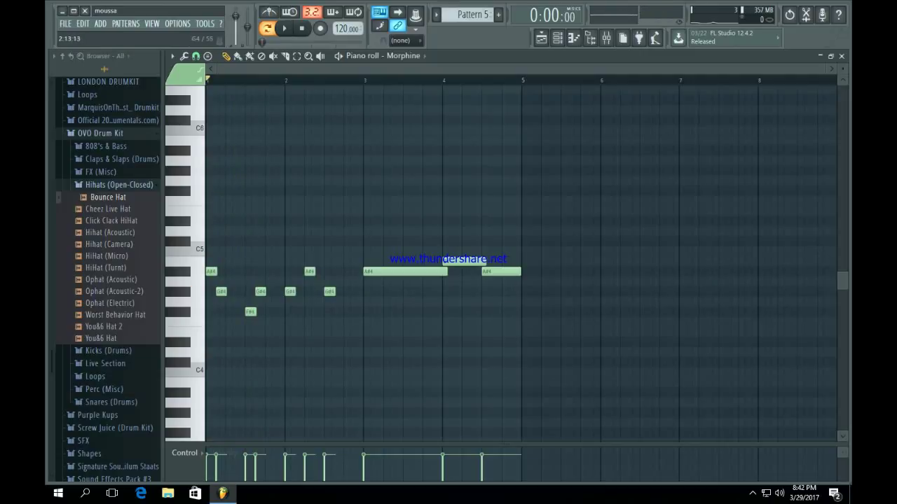
key("m")
key("m")
key("n")
key("m")
key("h")
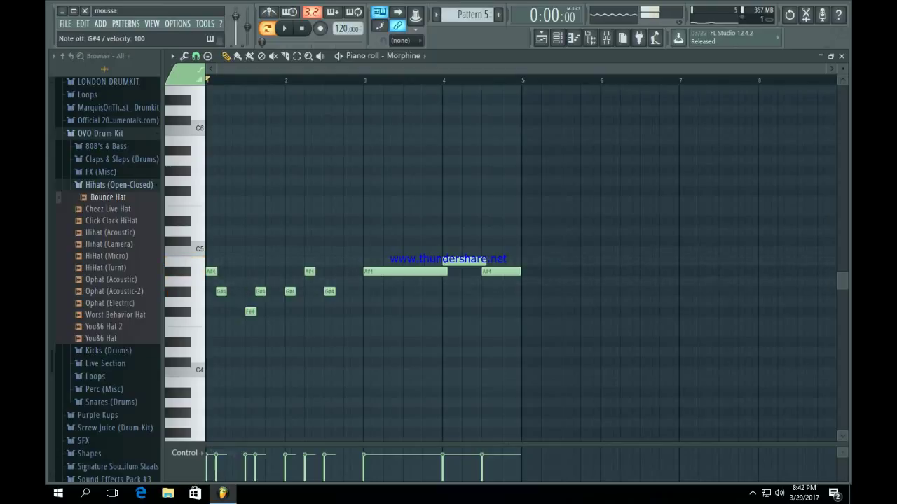
key("m")
key("h")
left_click(348, 261)
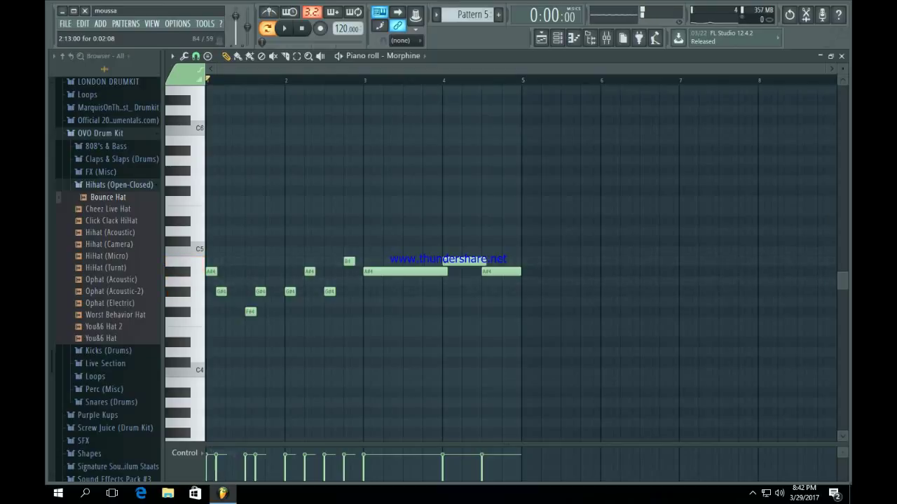
key("space")
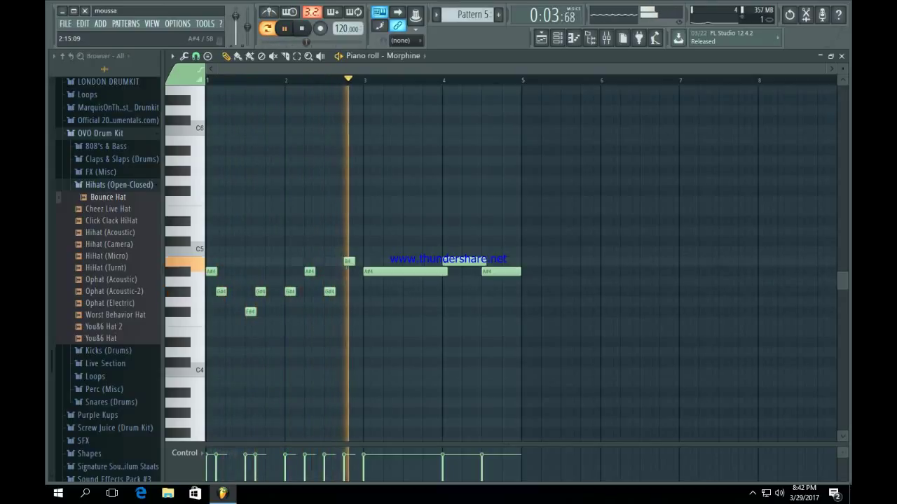
key("space")
Step: Replace the long A#4 in bar 3 with short A#4, G#4 and F#4 notes, ending the bar with A#4 and G#4
right_click(372, 272)
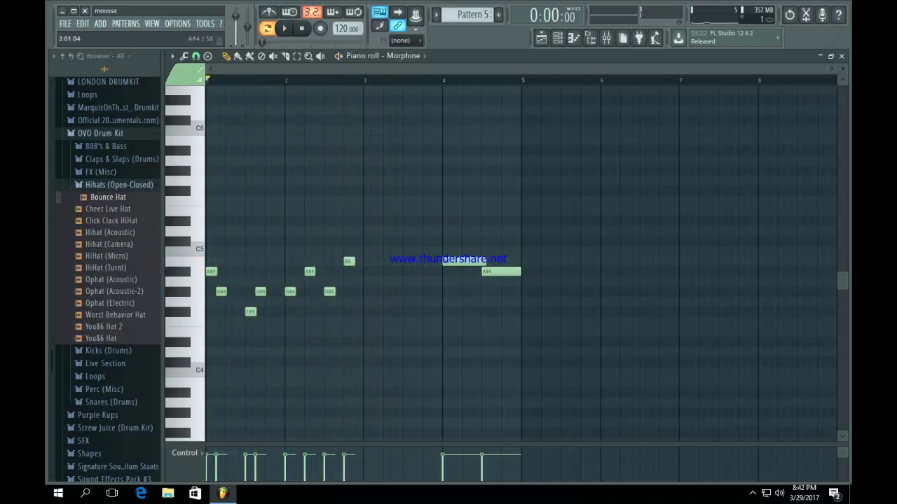
left_click(369, 272)
left_click_drag(378, 292, 379, 292)
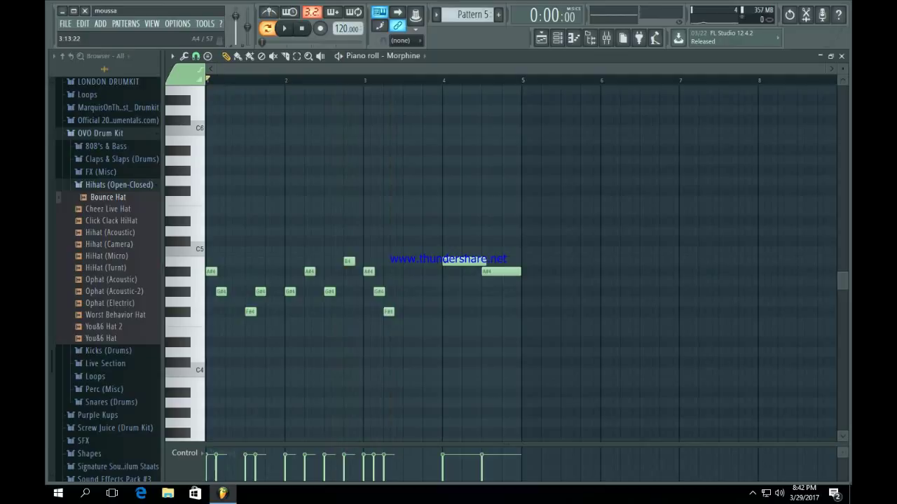
left_click(427, 271)
left_click(438, 291)
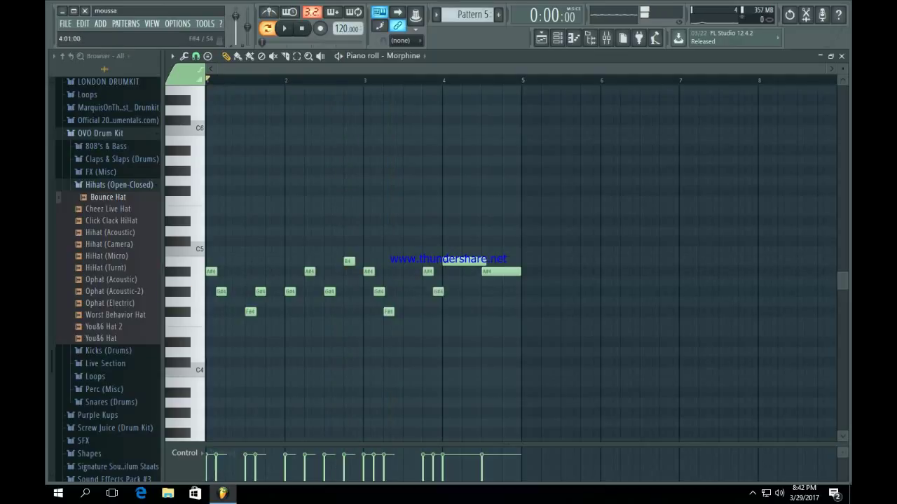
Step: Replace the two long notes in bar 4 with short B4, A#4, G#4 and A#4 notes
right_click(446, 261)
left_click(445, 261)
right_click(486, 271)
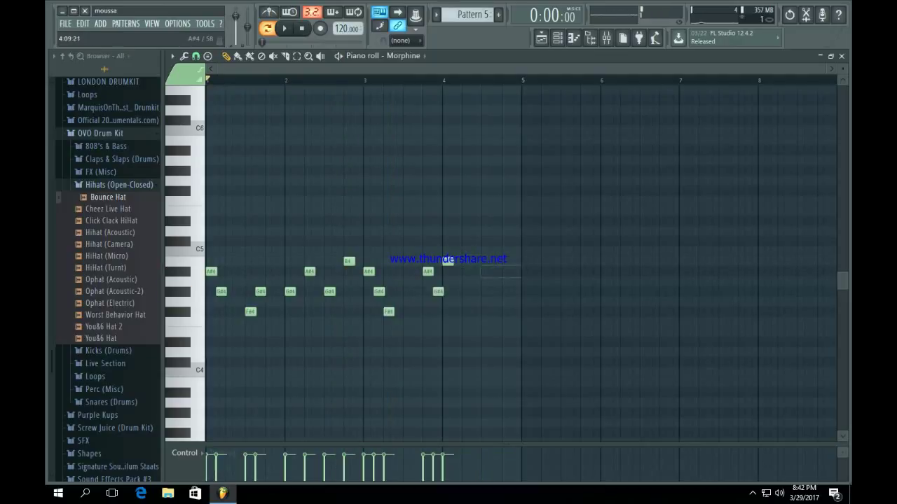
left_click(468, 272)
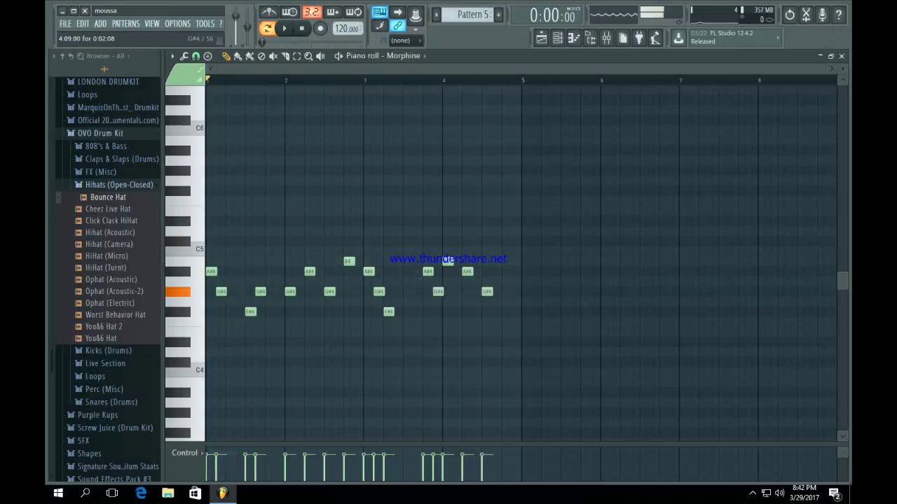
left_click(487, 291)
left_click(506, 271)
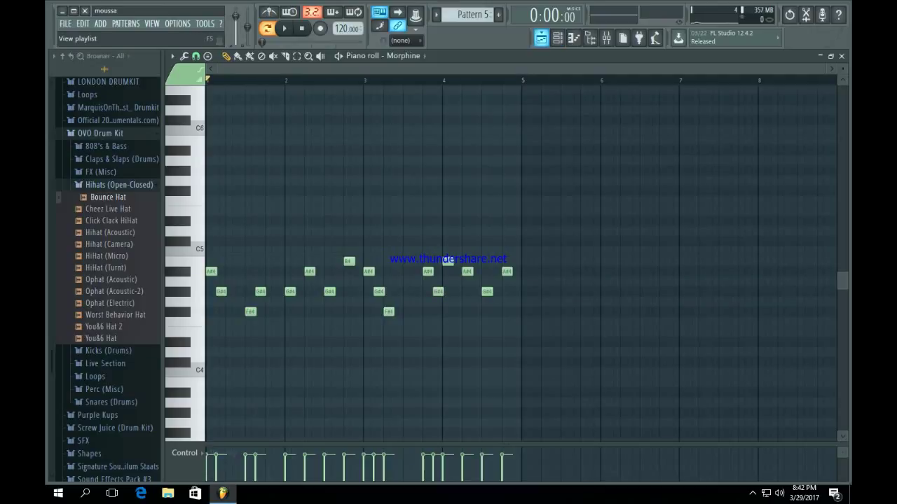
Step: Fill playlist Track 6 with Pattern 5 clips from bar 1 through bar 16 and play the arrangement in song mode
left_click(541, 38)
left_click(557, 38)
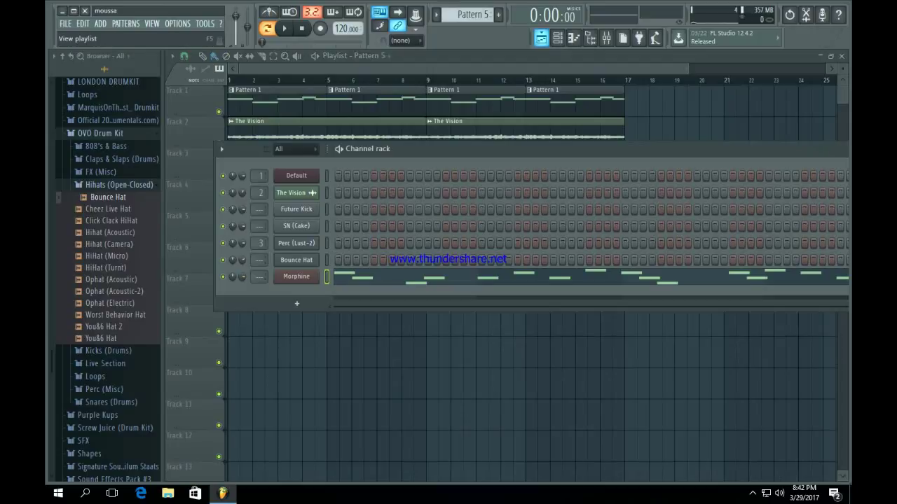
left_click(541, 38)
mouse_move(240, 258)
left_mouse_down()
mouse_move(392, 259)
mouse_move(543, 275)
mouse_move(561, 263)
left_mouse_up()
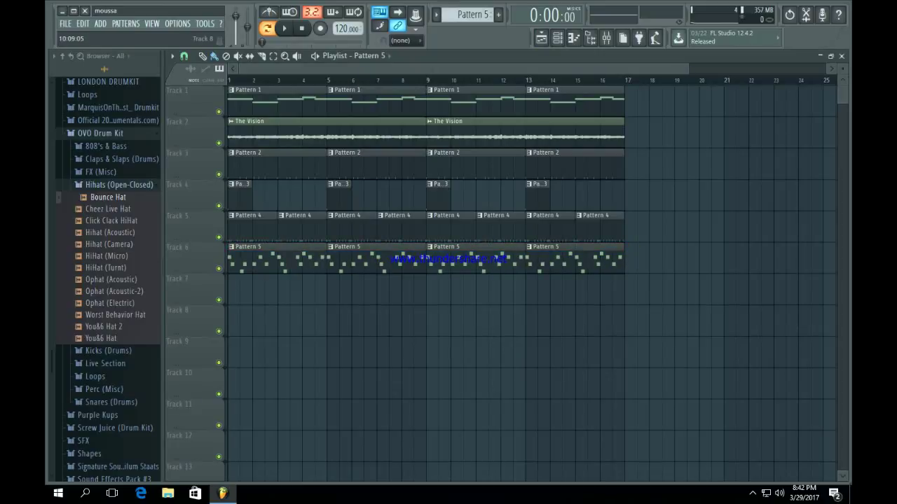
left_click(267, 28)
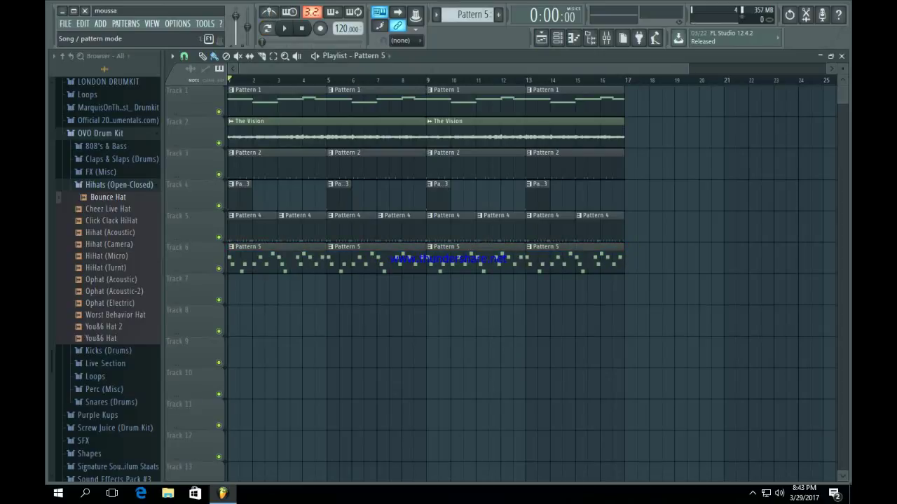
key("space")
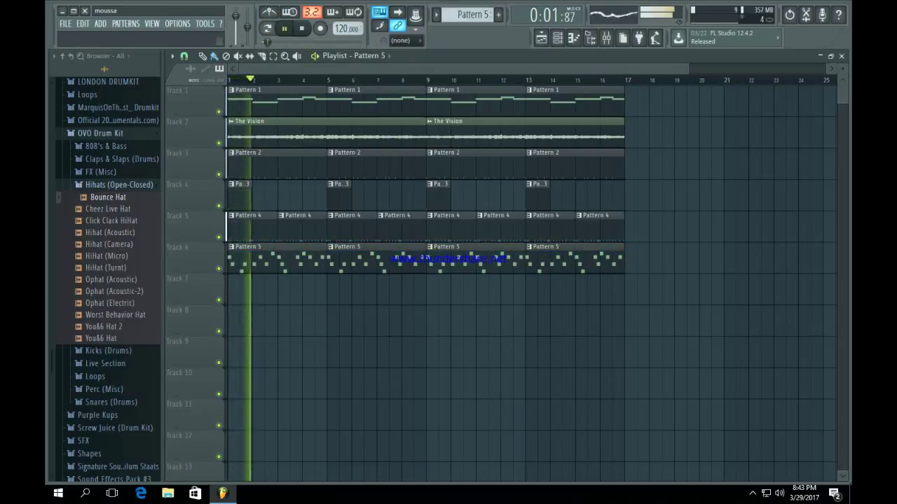